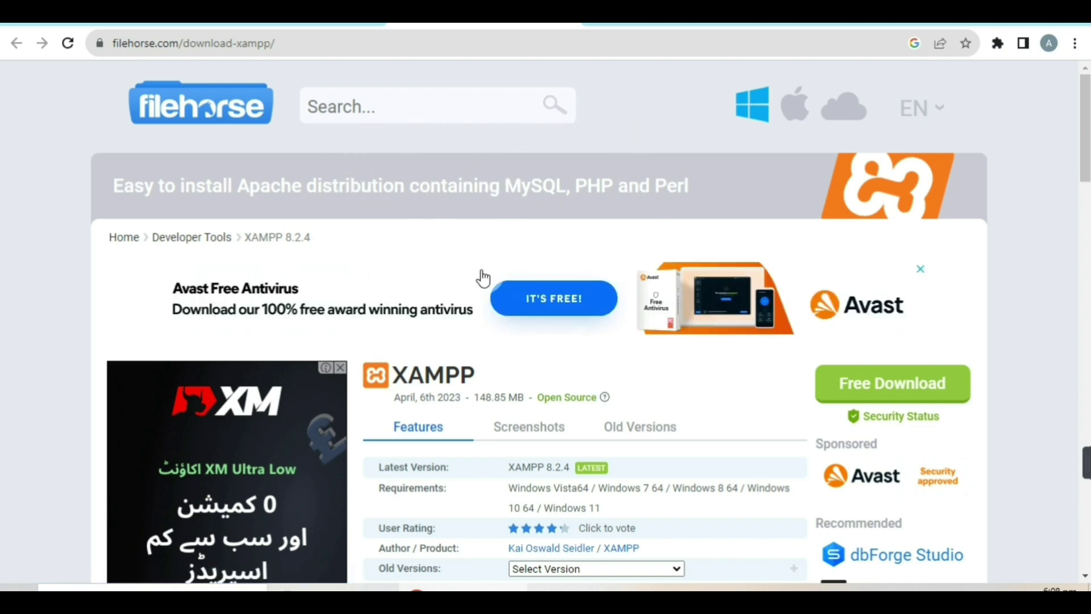
Trigger Free Download on FileHorse's XAMPP page and dismiss the Opera GX advertisement.
scroll(721, 211, down, 1)
scroll(720, 208, down, 10)
scroll(702, 188, up, 11)
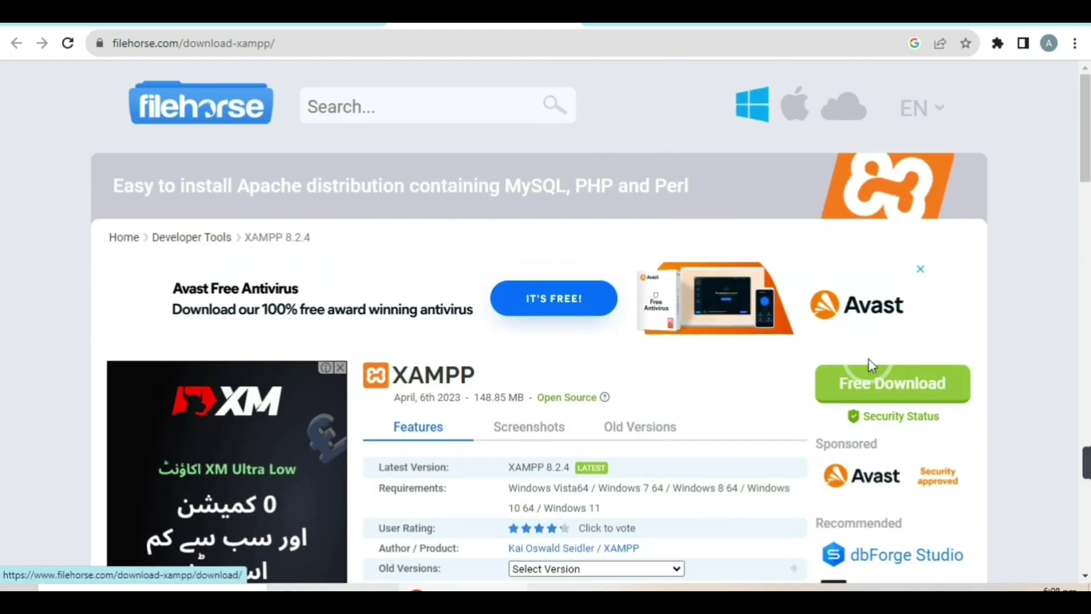
click(924, 384)
click(909, 382)
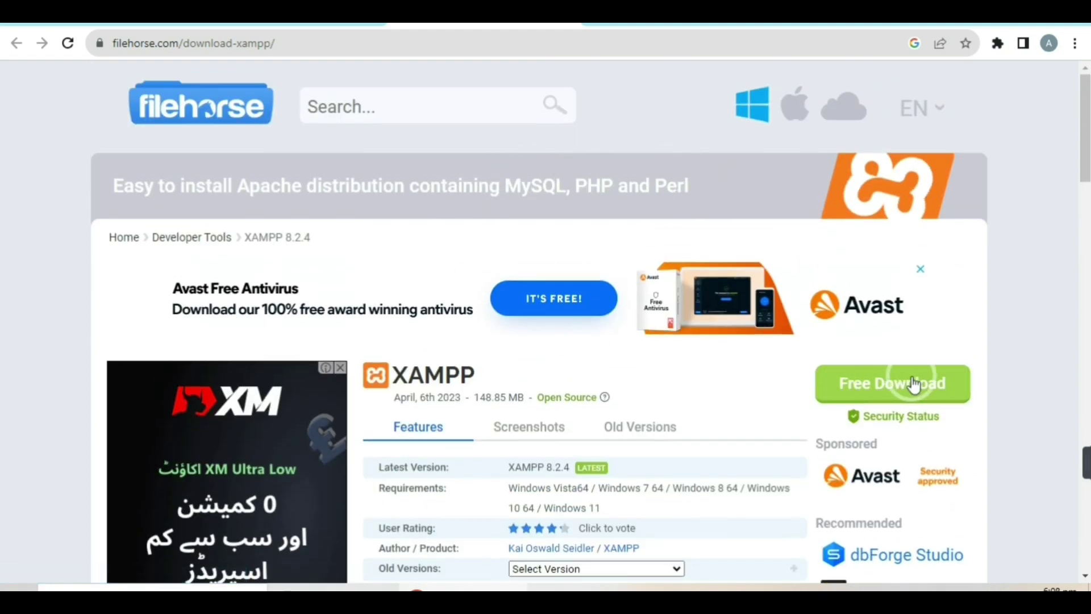
click(887, 382)
click(883, 384)
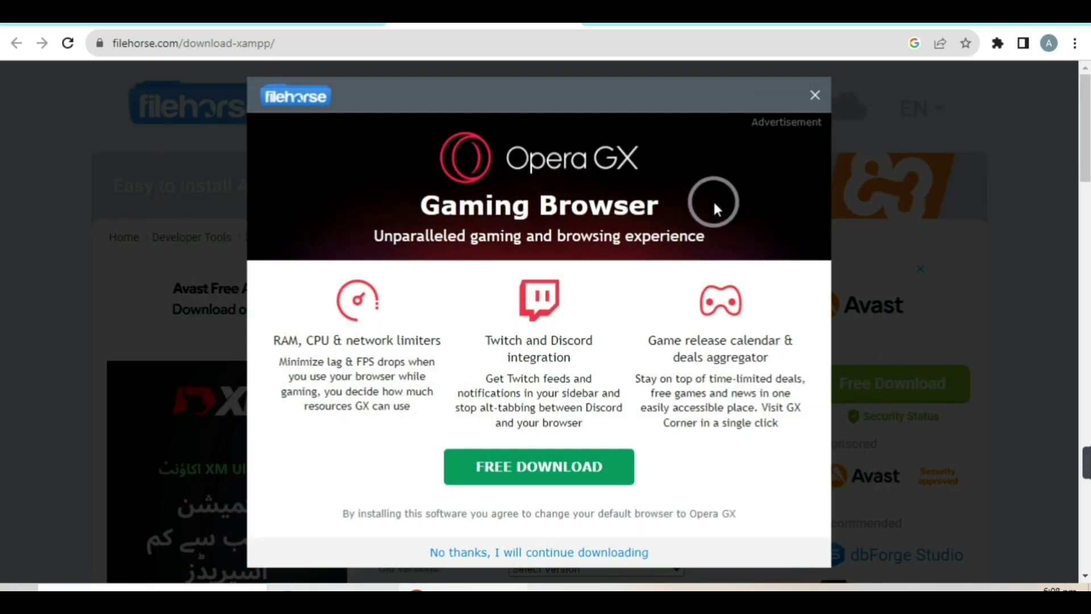
click(815, 95)
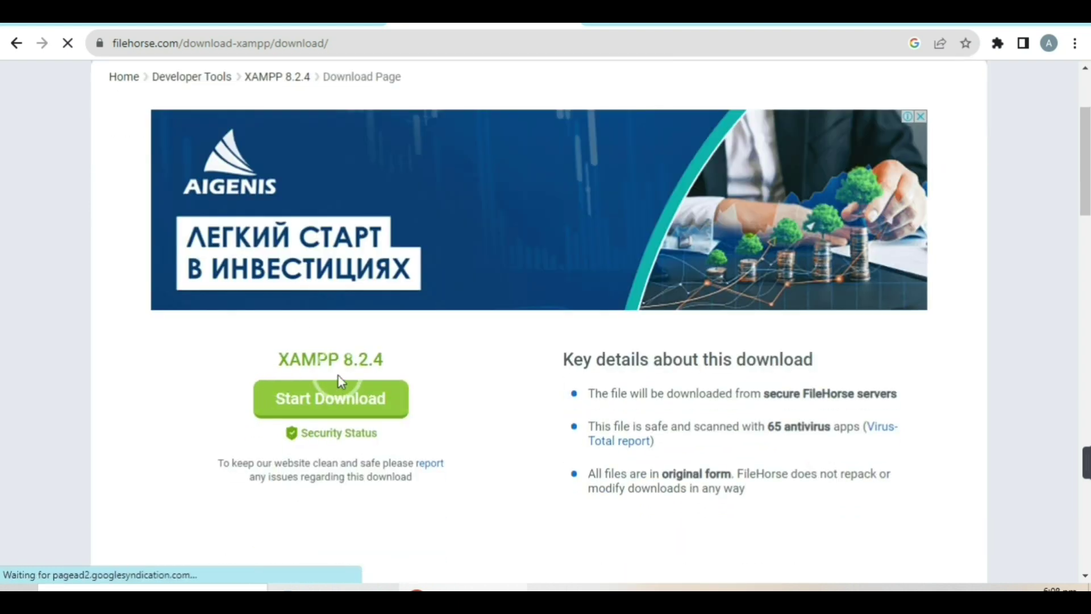
Start the XAMPP 8.2.4 installer download and close the pop-up ads.
click(291, 408)
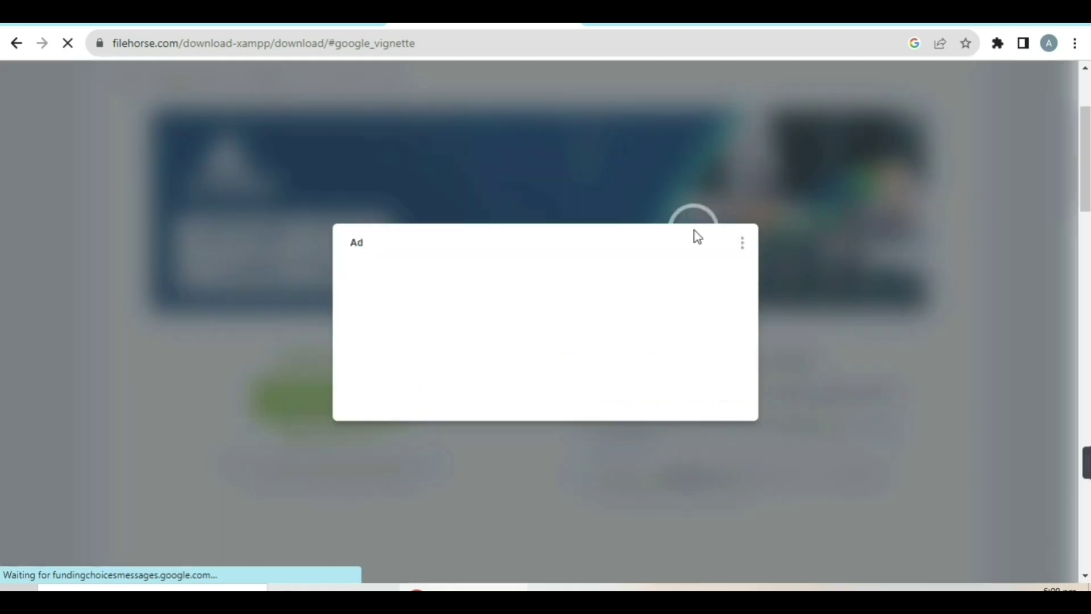
click(583, 386)
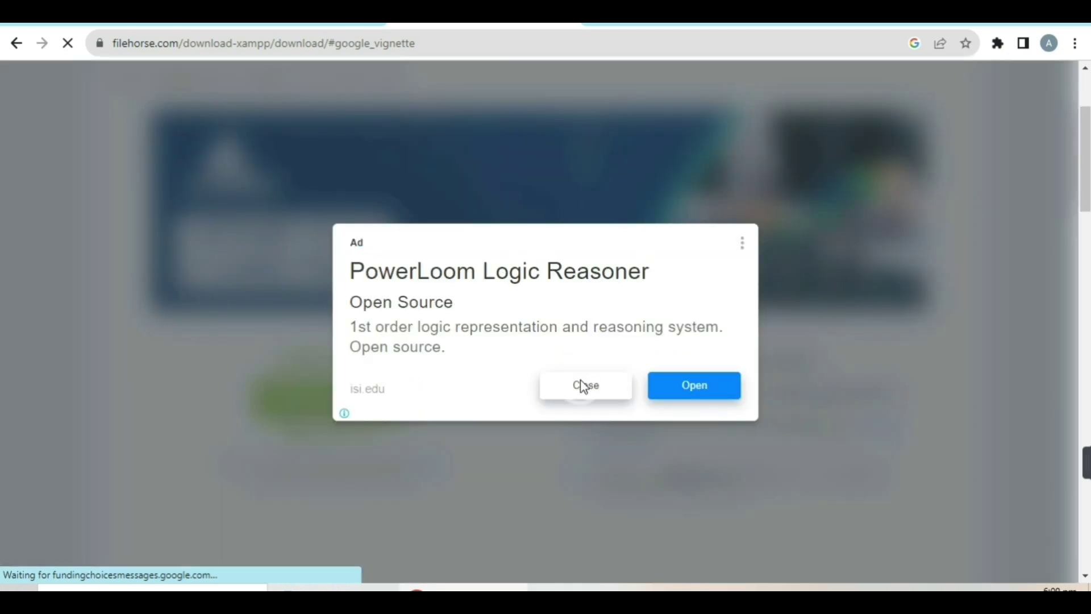
click(587, 391)
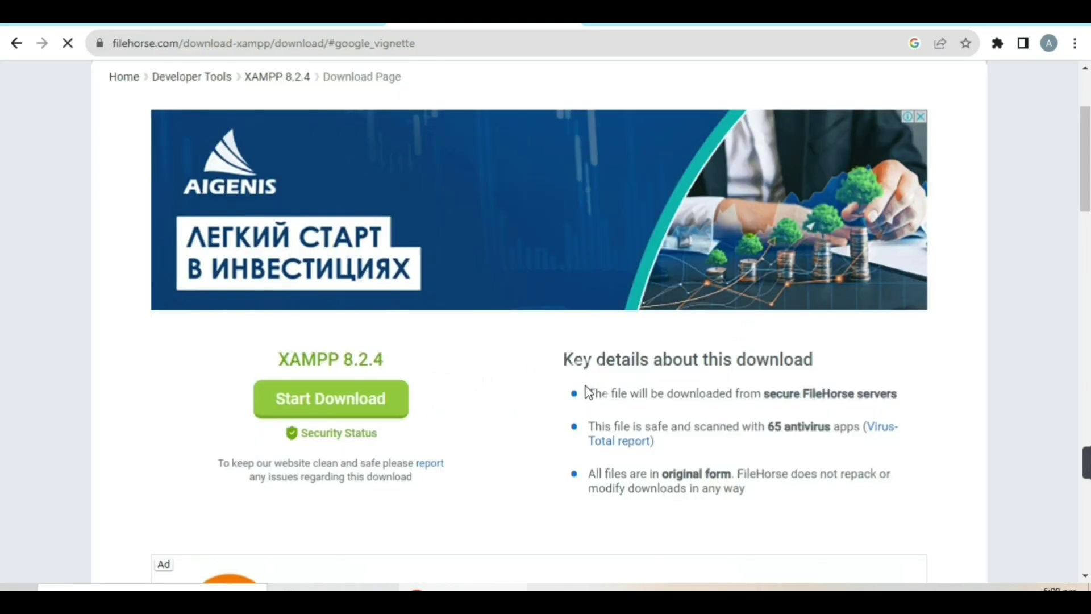
click(832, 232)
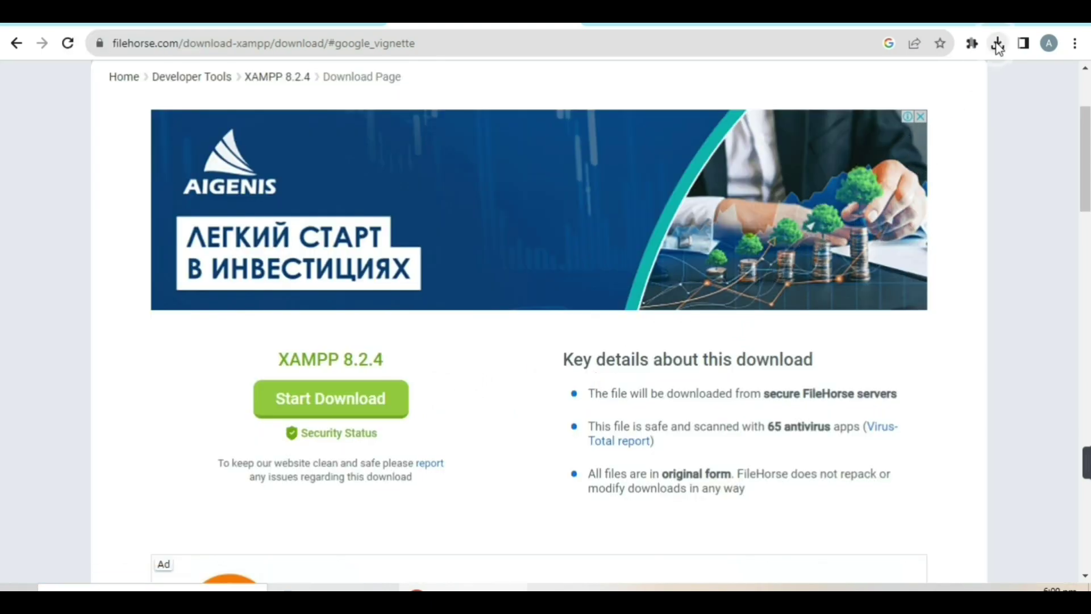
click(974, 178)
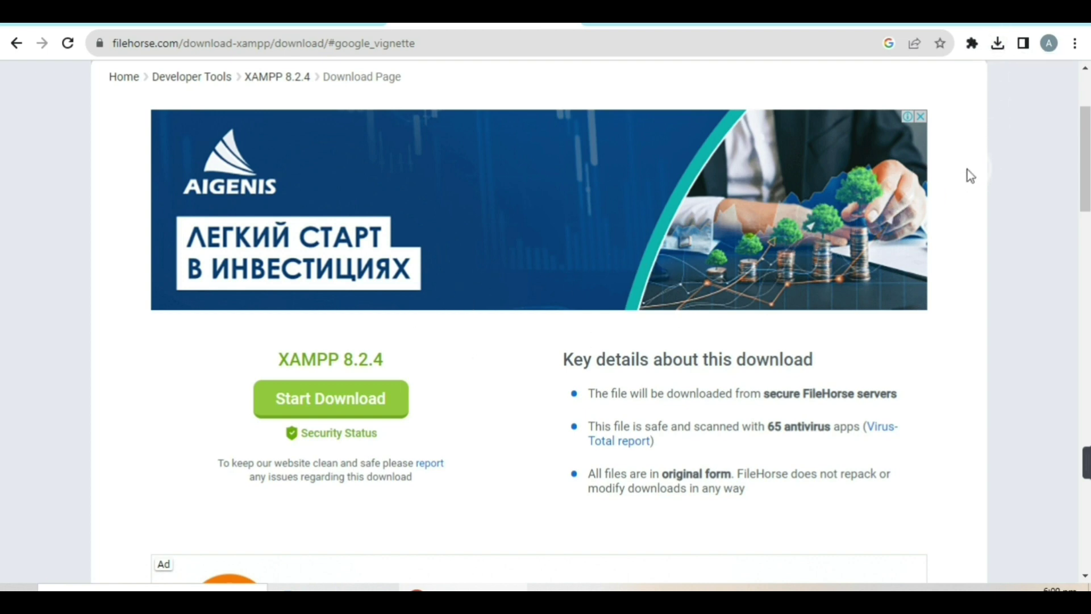
click(1005, 98)
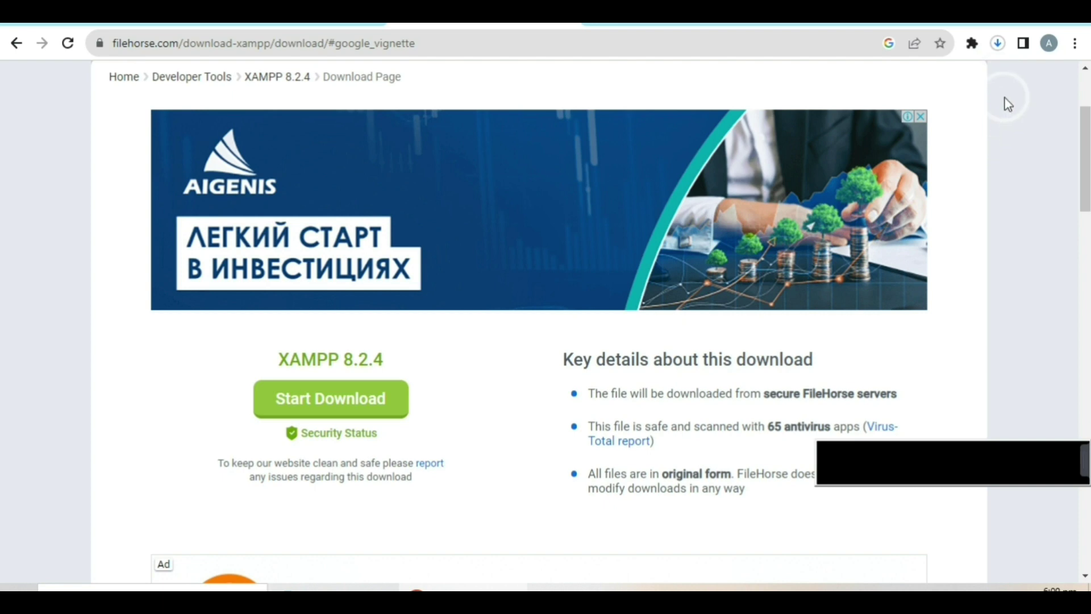
Cancel the in-progress installer download from Chrome's recent downloads list.
click(999, 44)
click(969, 124)
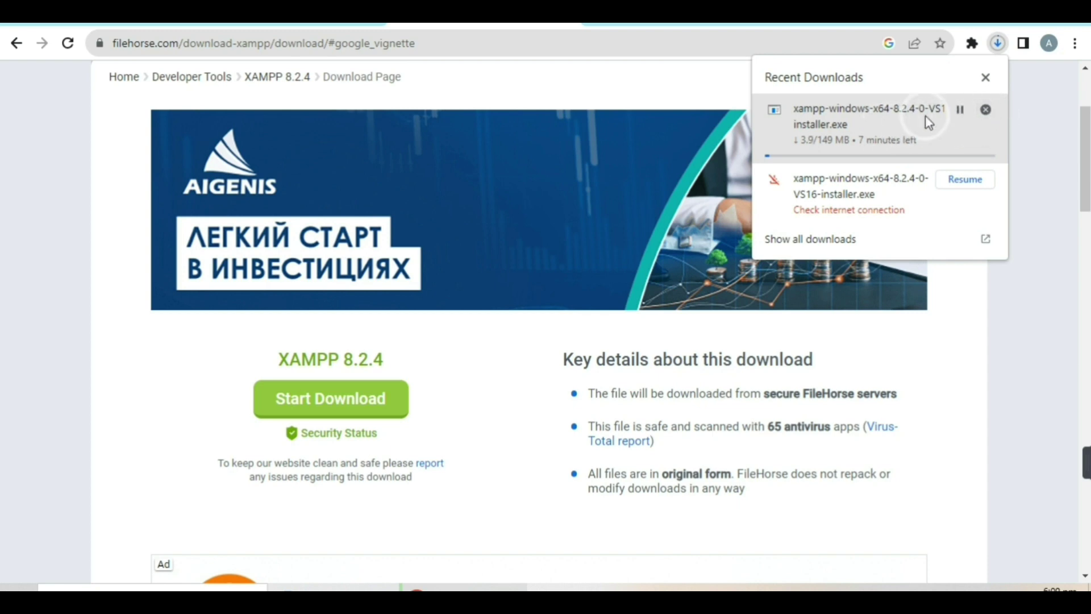
click(987, 109)
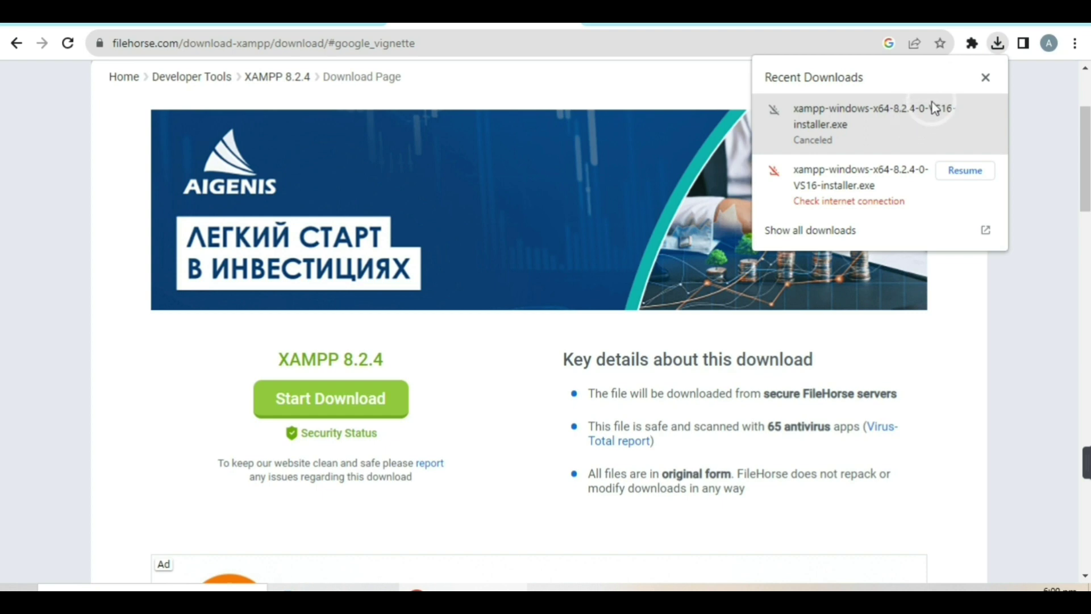
Show the desktop, open Downloads in File Explorer, and launch the xampp-8-2-4 installer.
key(super+d)
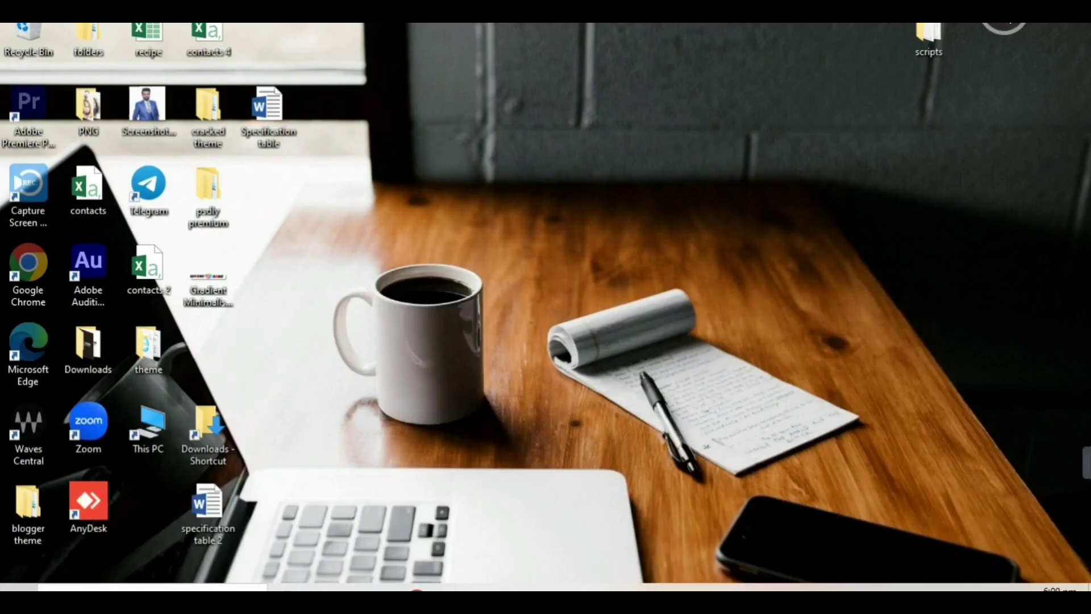
click(364, 587)
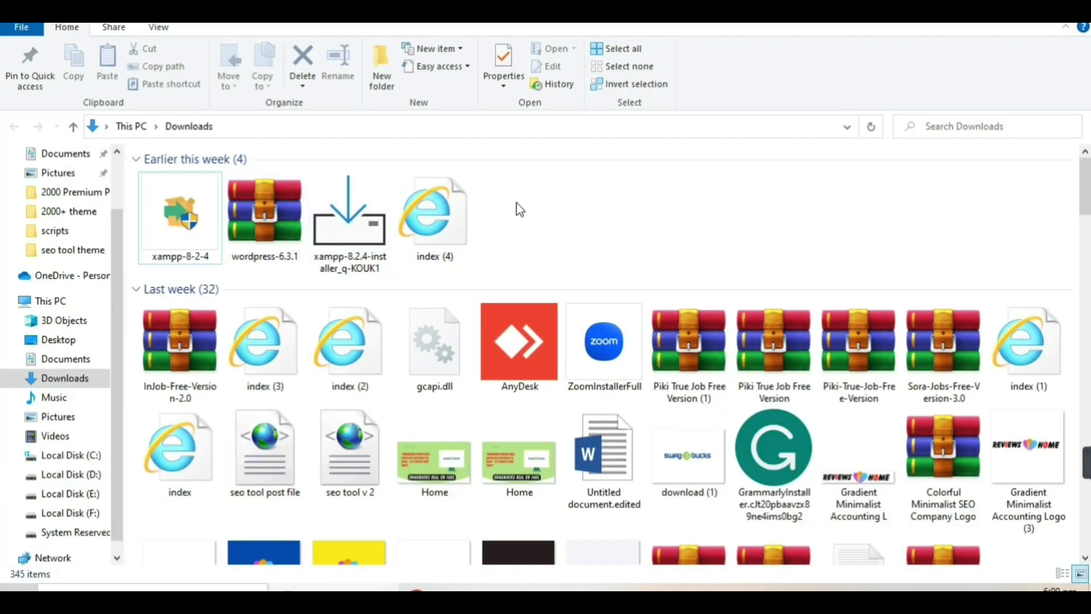
double_click(153, 241)
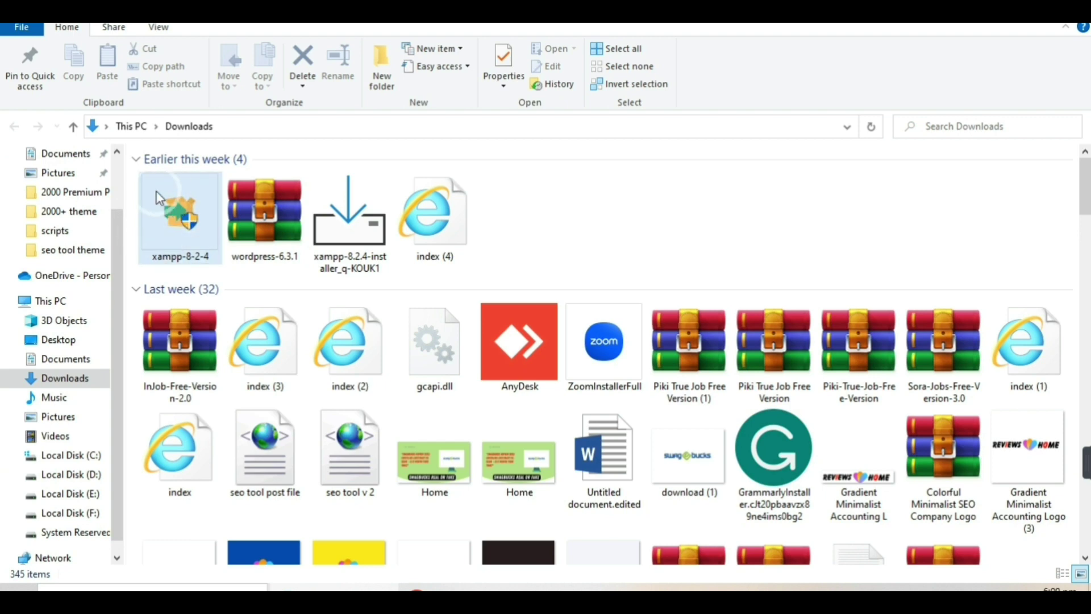
click(188, 237)
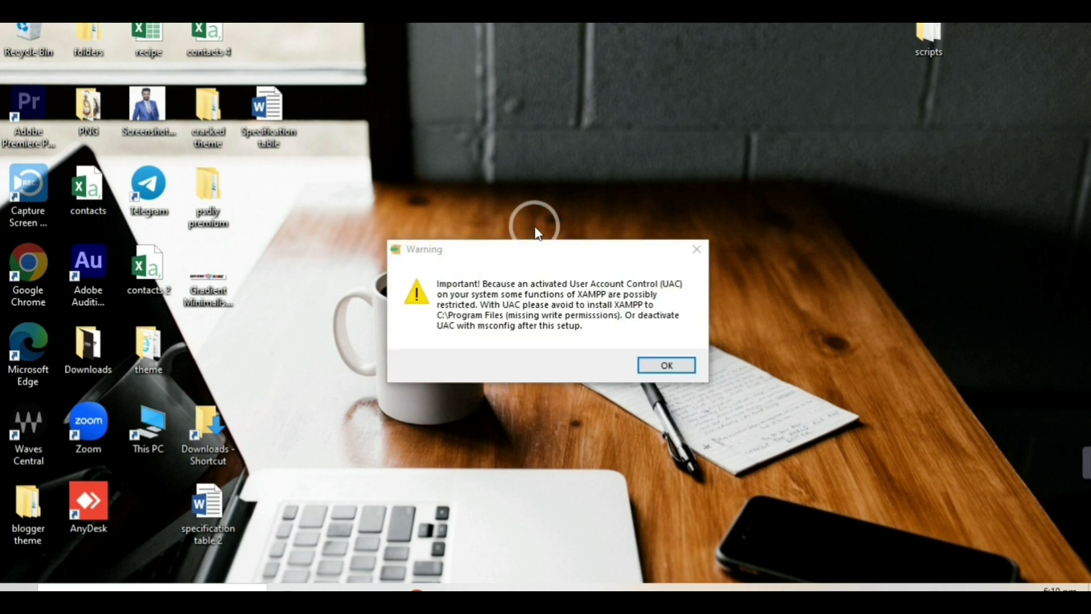
Acknowledge the UAC warning and accept the Welcome page and default components.
click(683, 367)
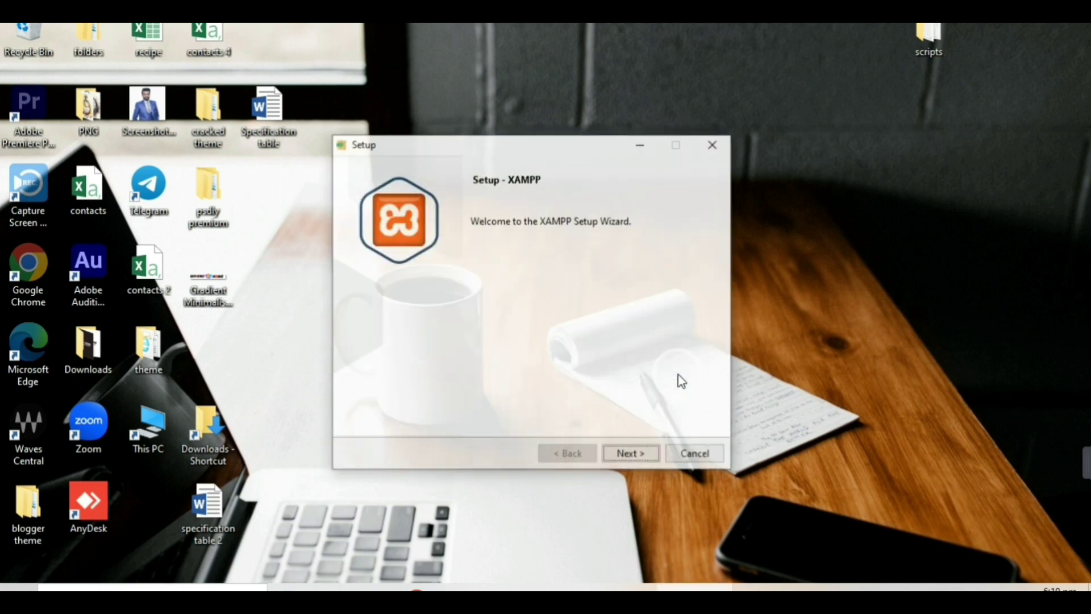
click(629, 455)
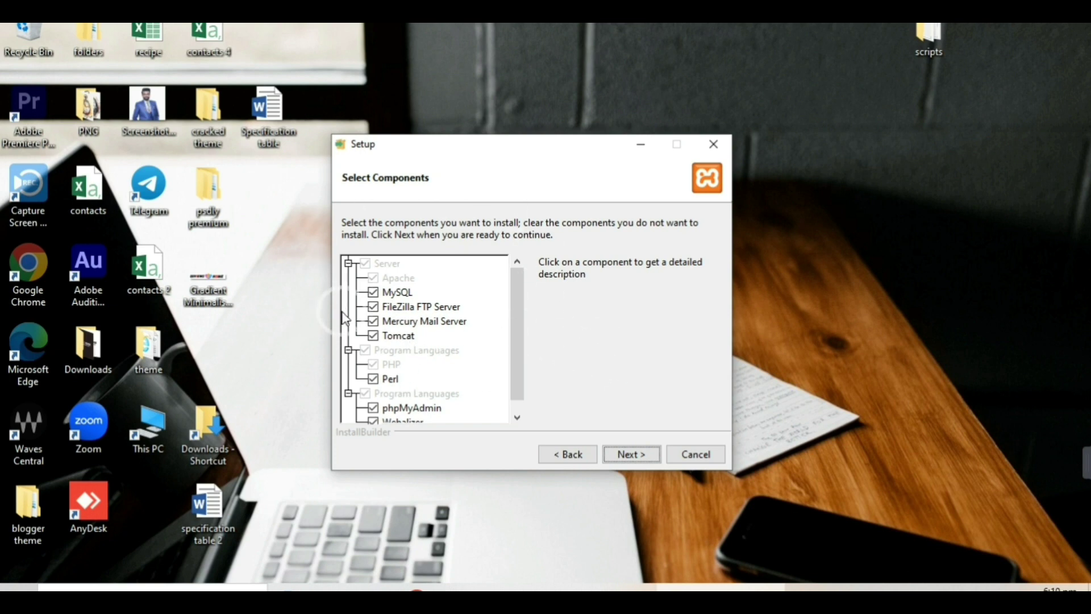
click(632, 455)
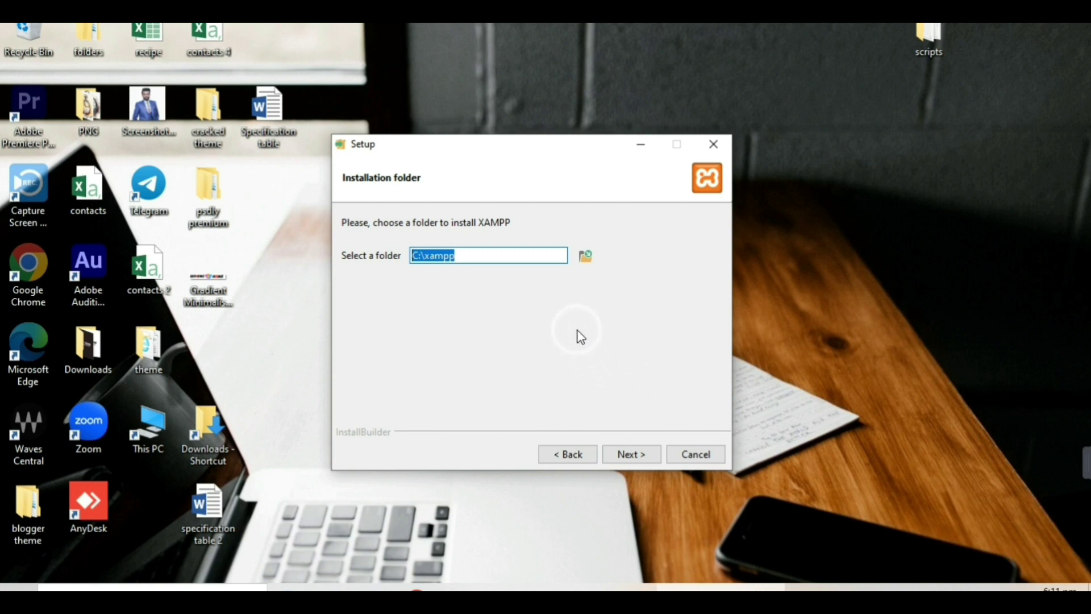
click(585, 261)
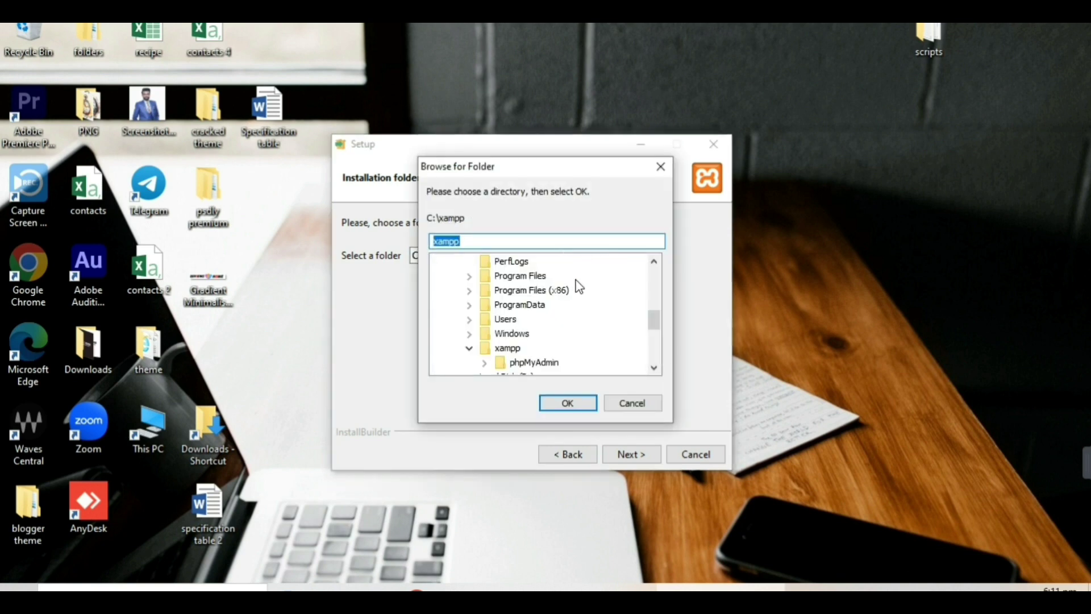
scroll(579, 287, down, 2)
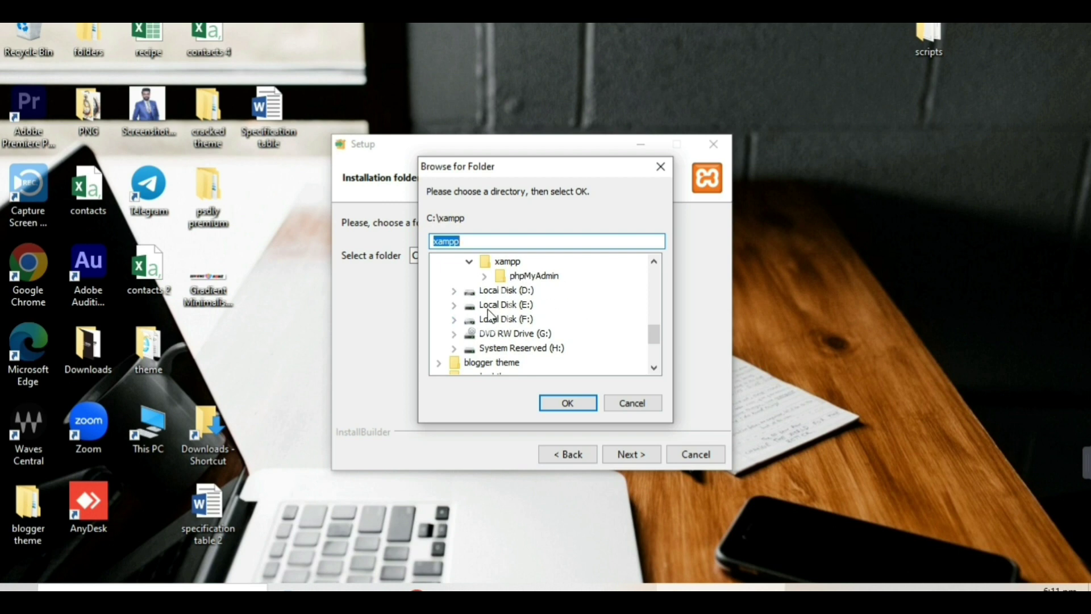
click(454, 306)
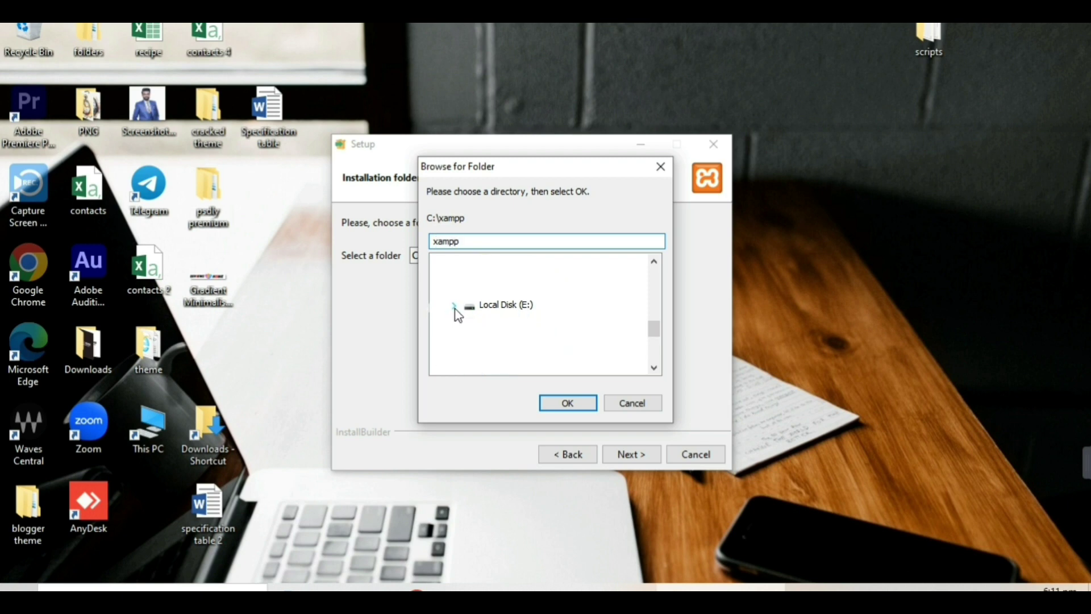
drag(653, 329, 656, 351)
click(633, 403)
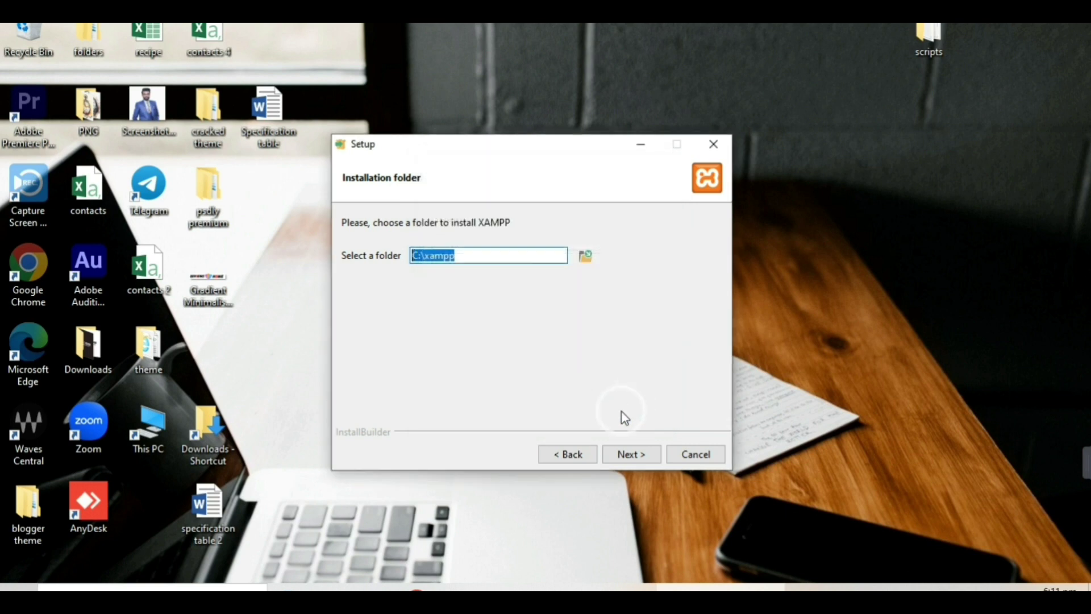
click(128, 403)
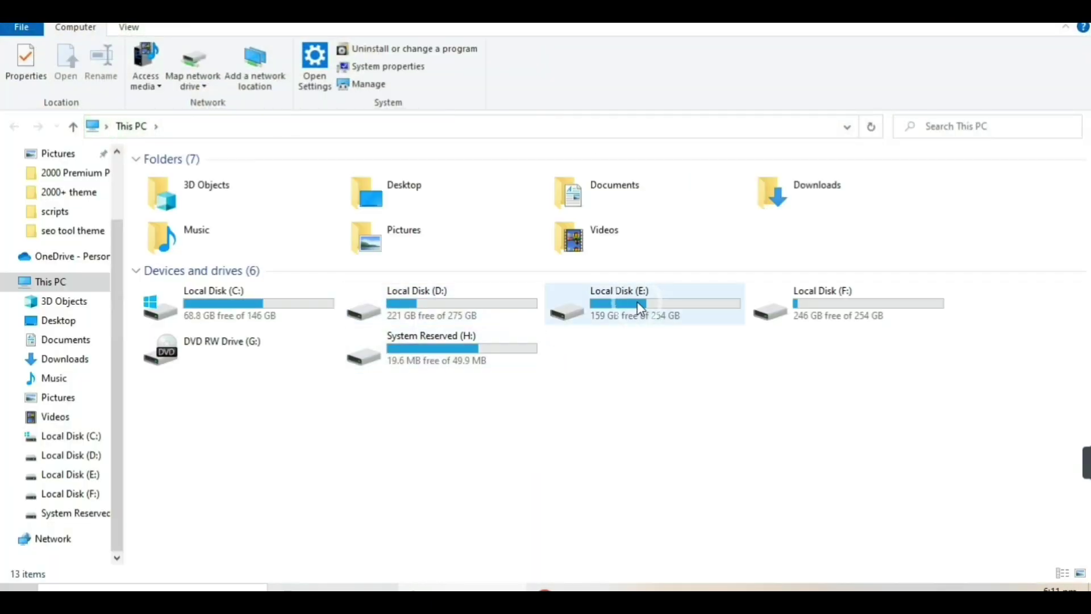
On Local Disk (E:), add a folder via New > Folder and name it 'wordpress'.
double_click(637, 304)
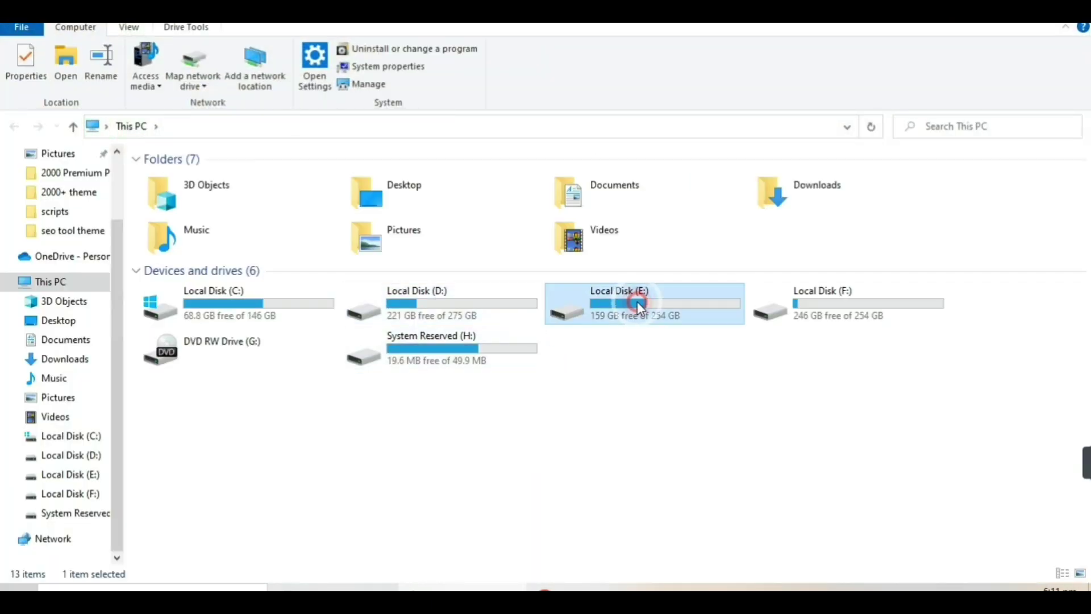
right_click(374, 402)
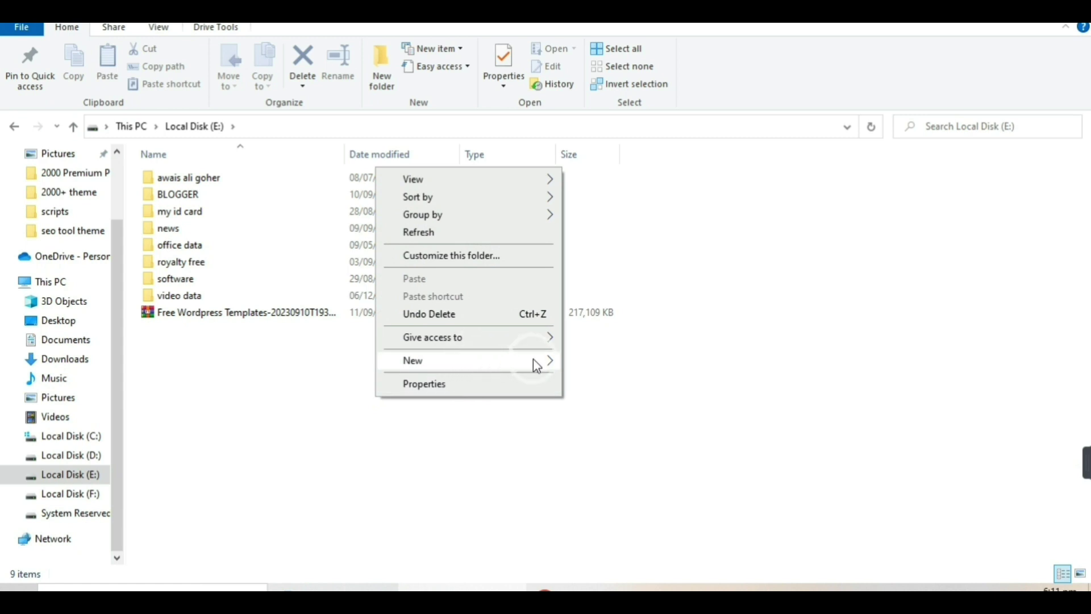
mouse_move(540, 363)
click(622, 366)
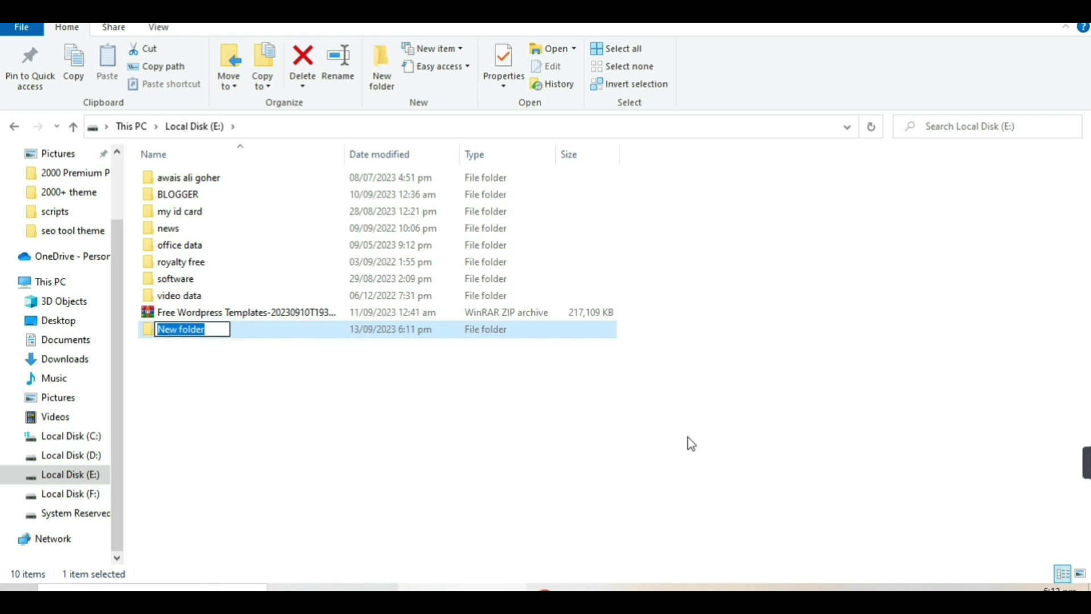
text(wor)
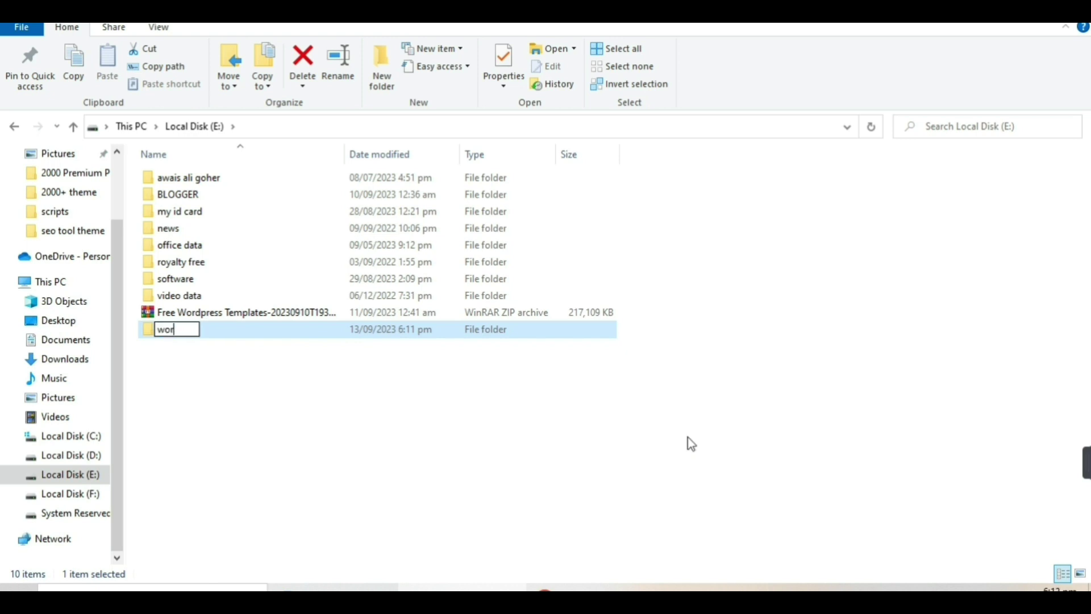
text(dpress)
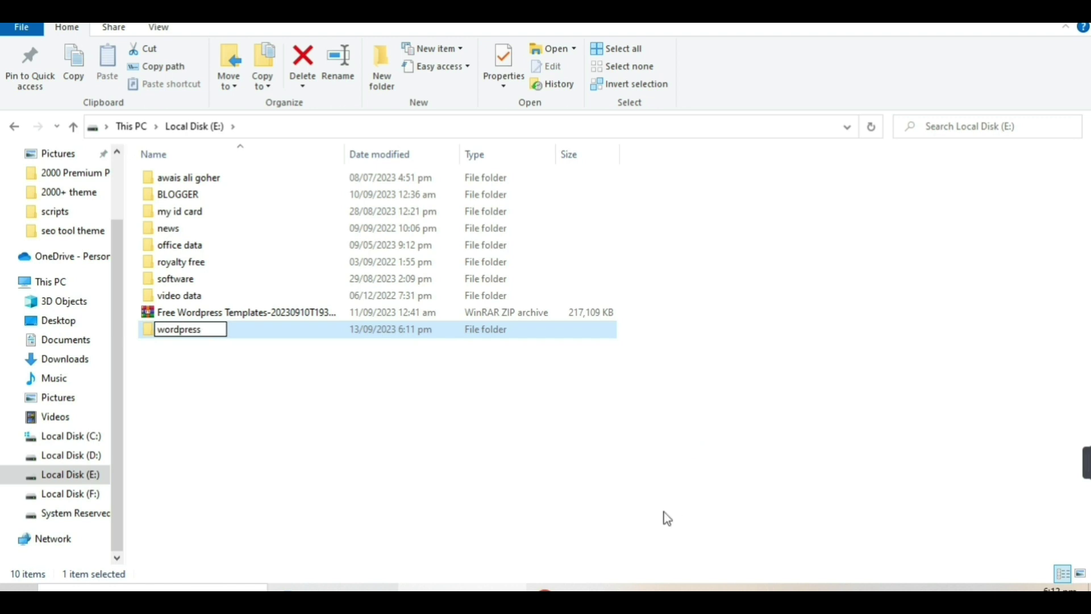
click(183, 389)
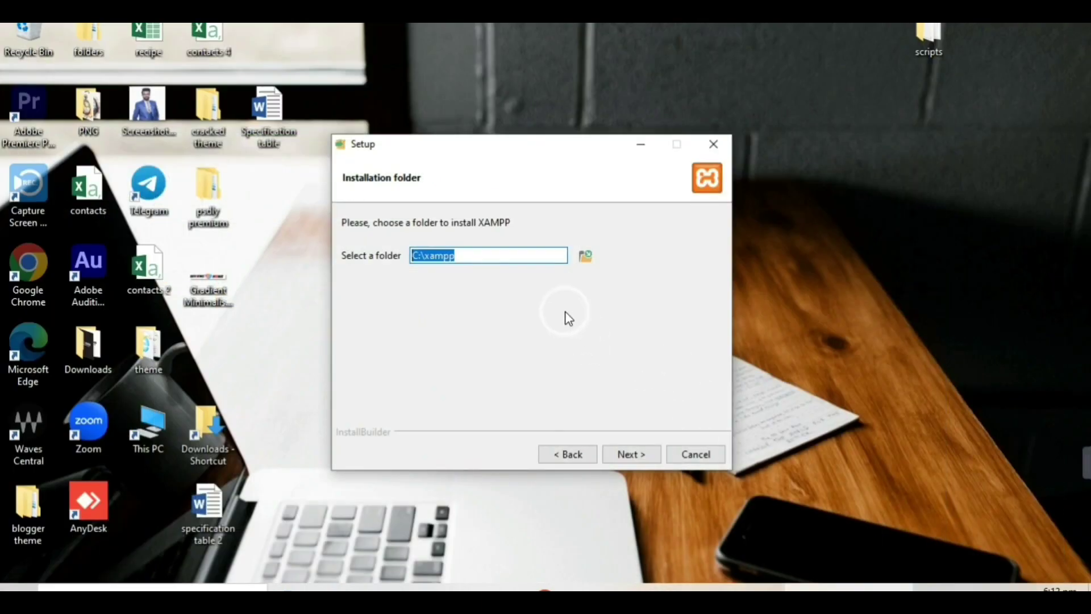
Set the install folder to E:\wordpress, keep English, and advance to Ready to Install.
click(587, 256)
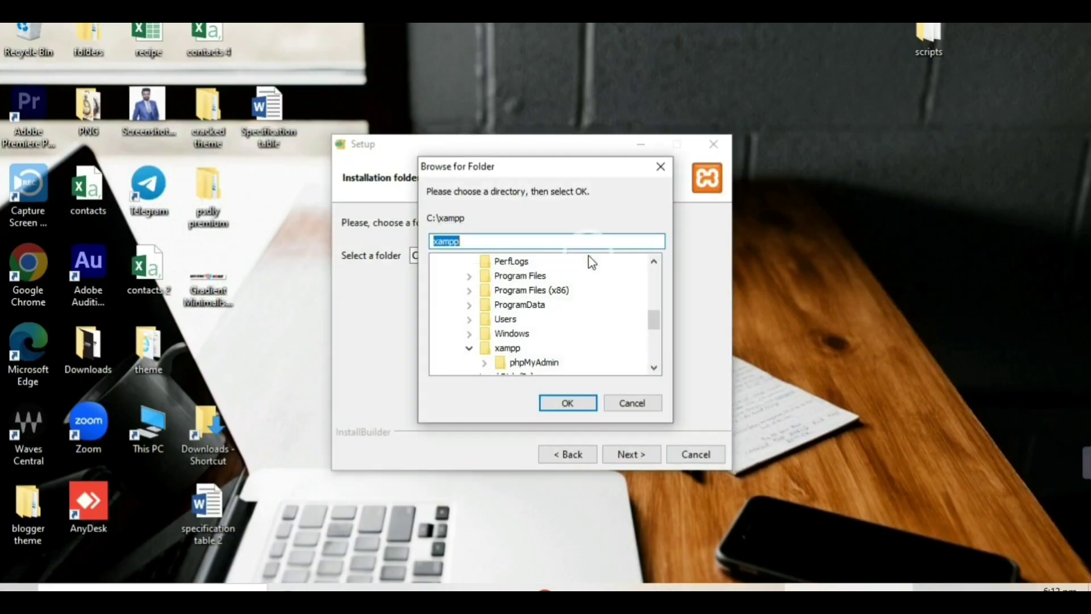
scroll(599, 297, down, 1)
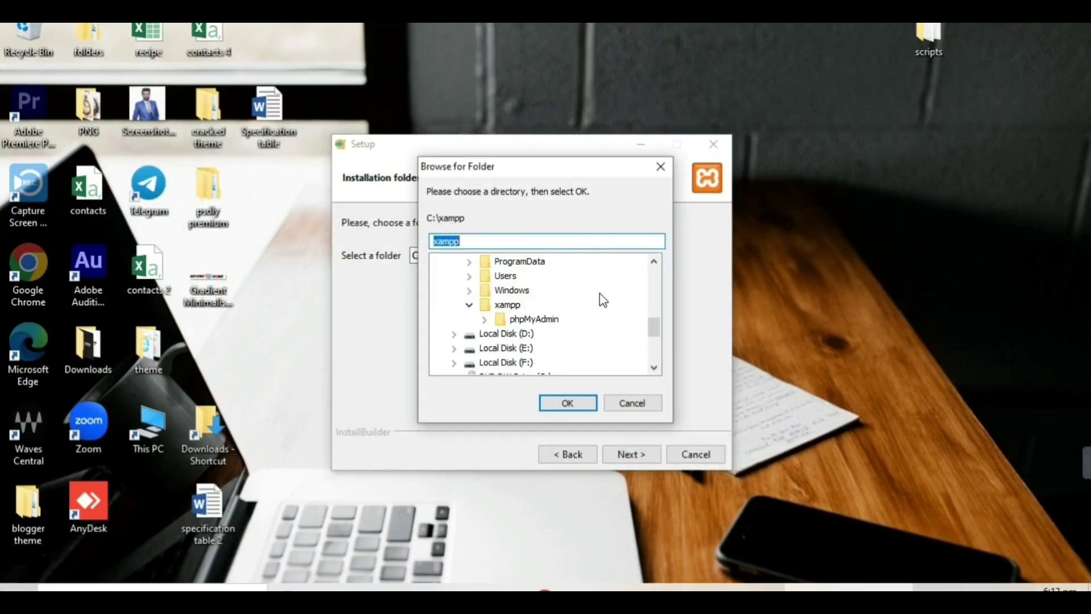
click(455, 349)
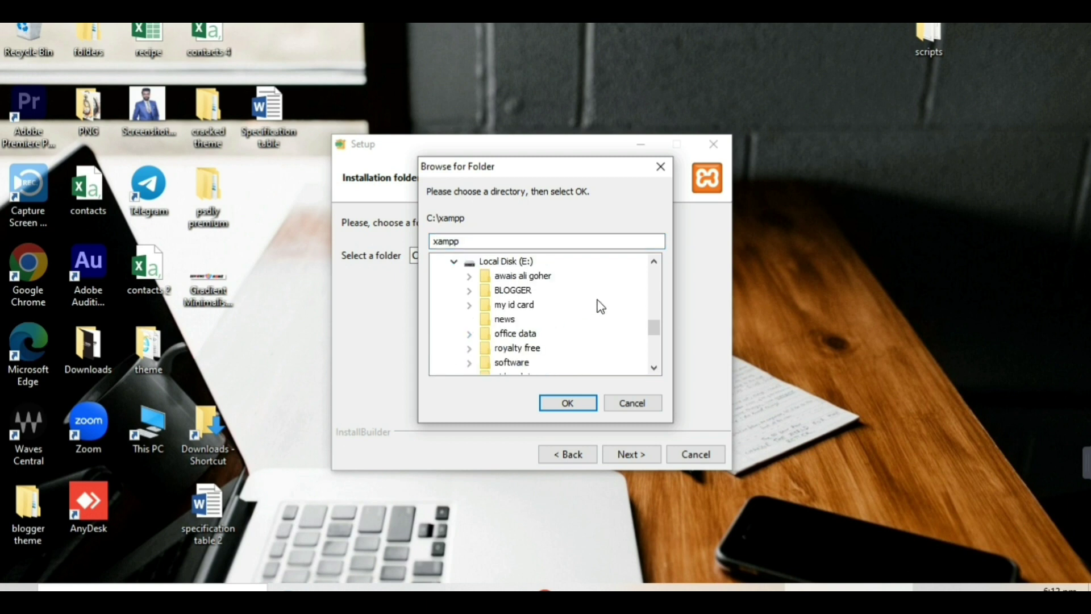
scroll(598, 300, down, 1)
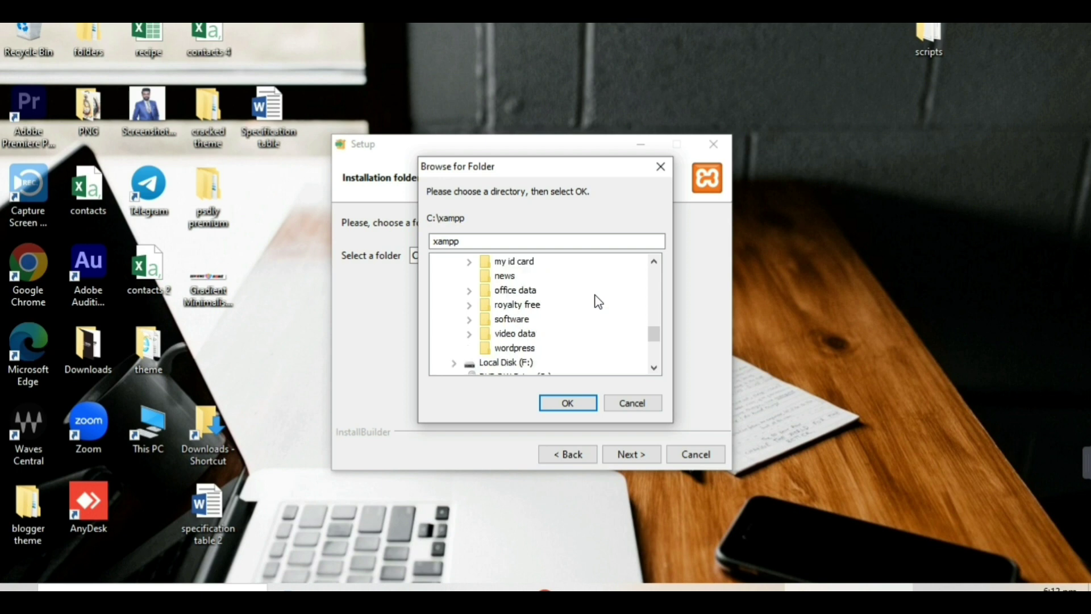
click(513, 350)
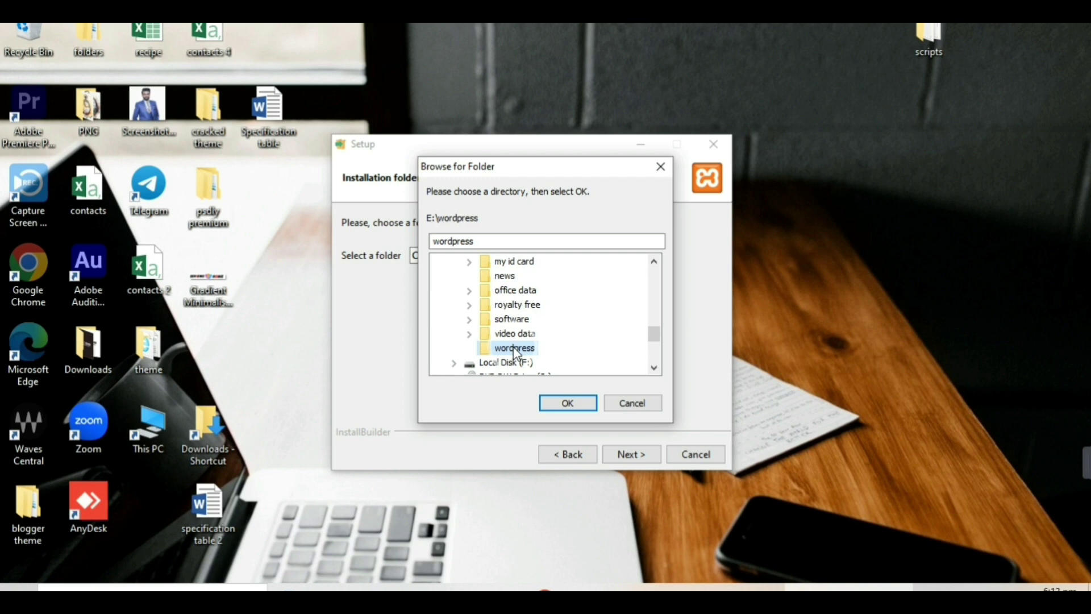
click(567, 403)
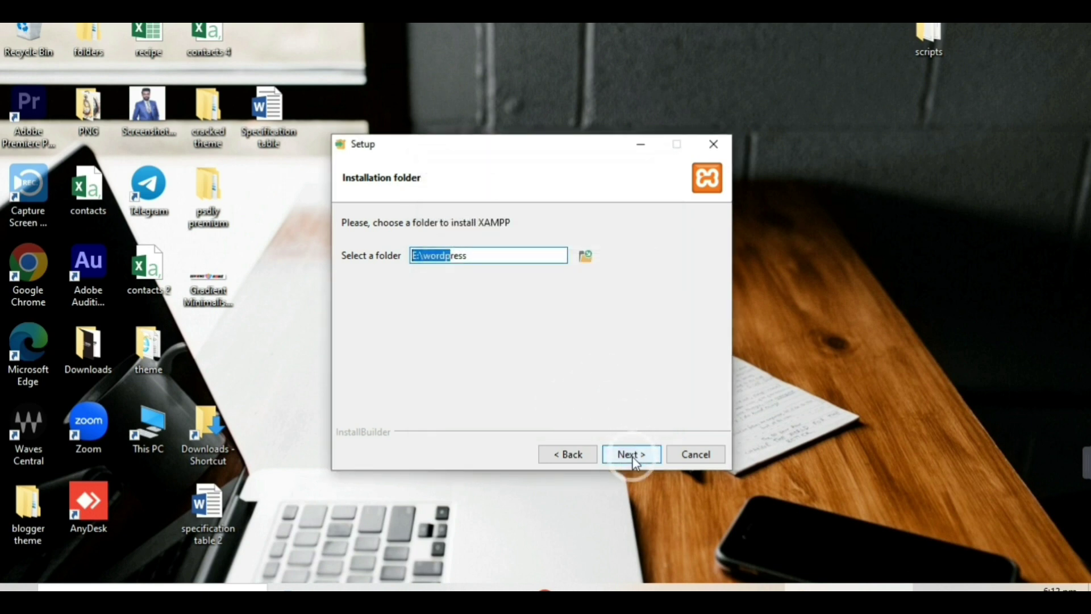
click(629, 453)
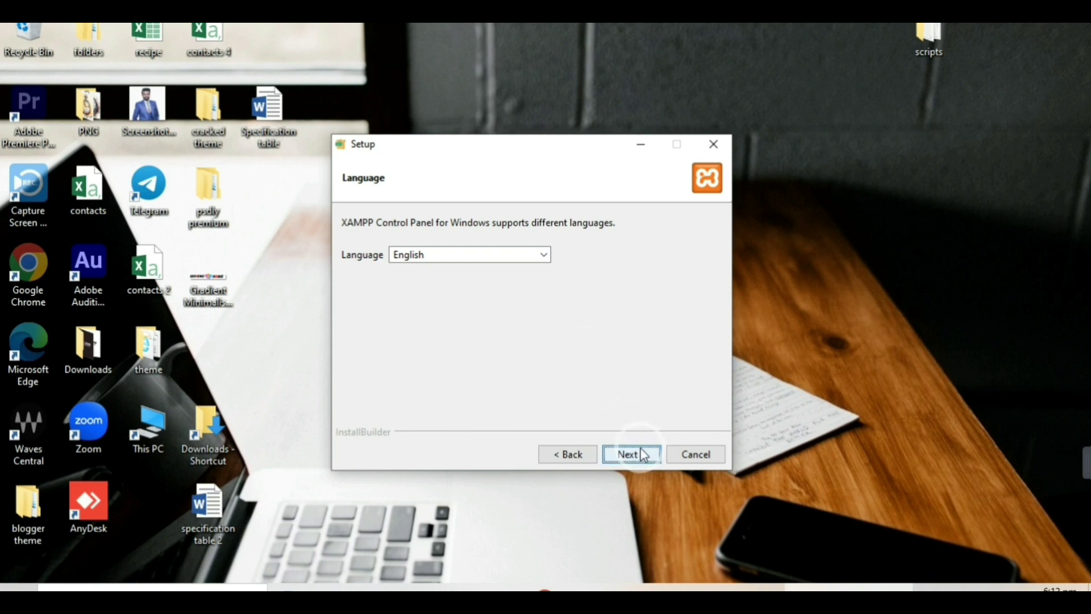
click(631, 453)
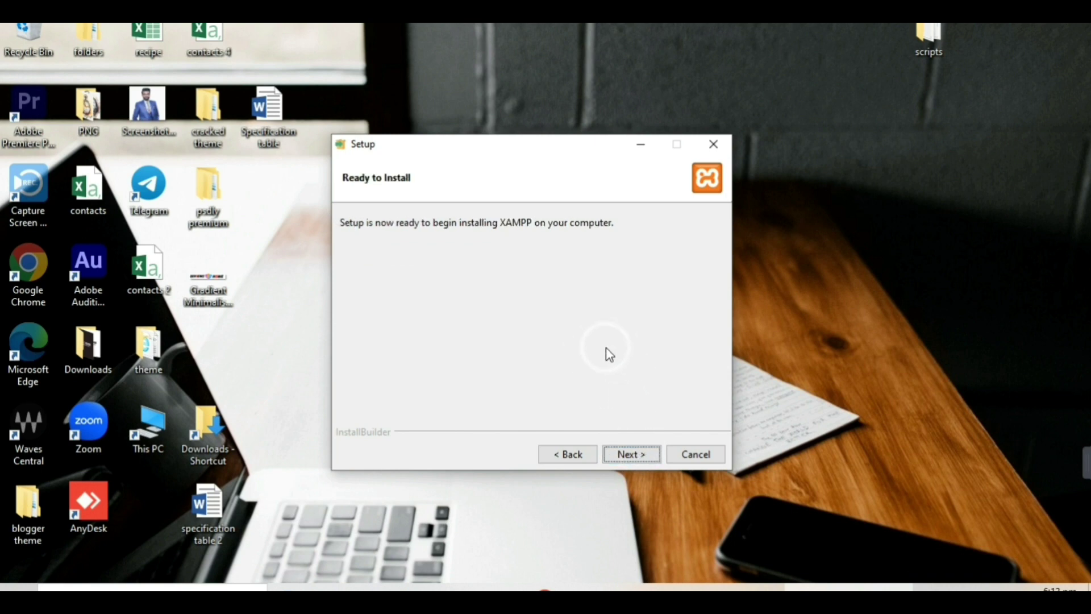
Run the XAMPP installation to completion and finish the wizard, adjusting the Control Panel start option.
click(640, 455)
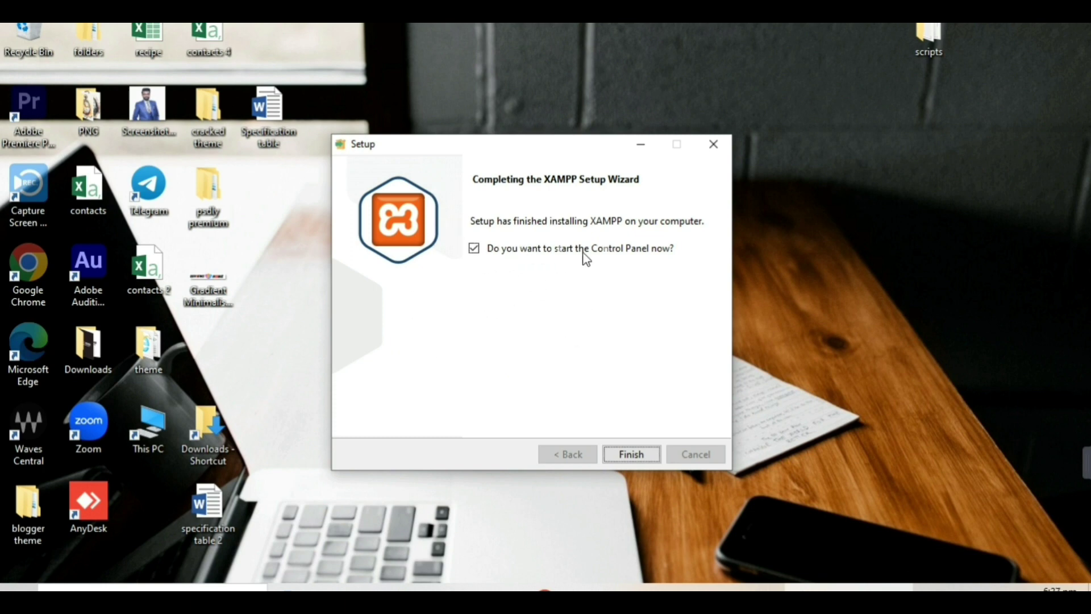
click(473, 250)
click(634, 457)
click(477, 251)
click(623, 459)
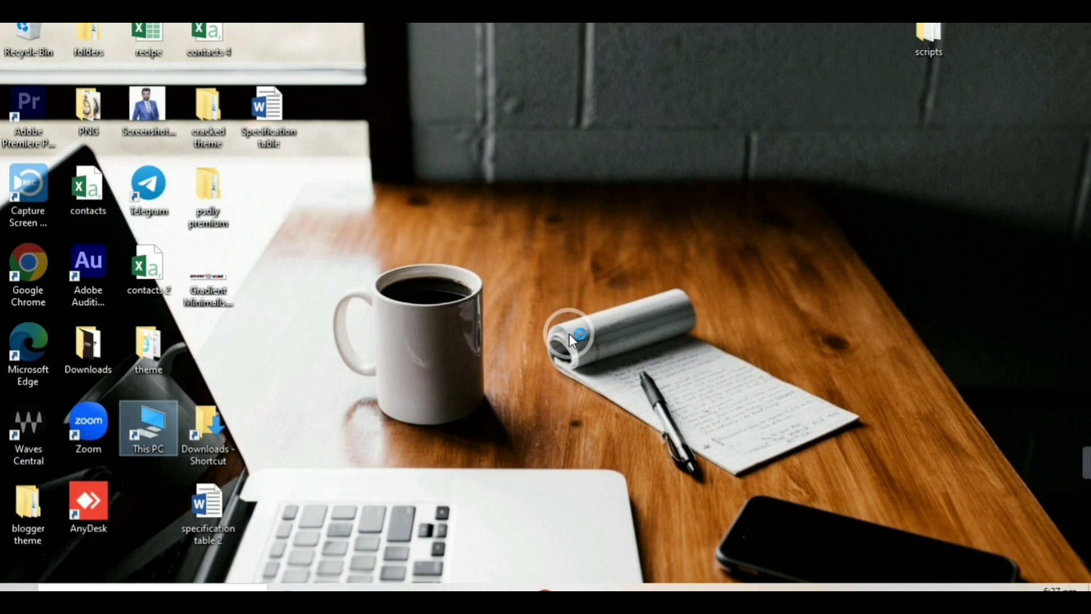
Open E:\wordpress in File Explorer and launch the xampp-control application.
click(527, 587)
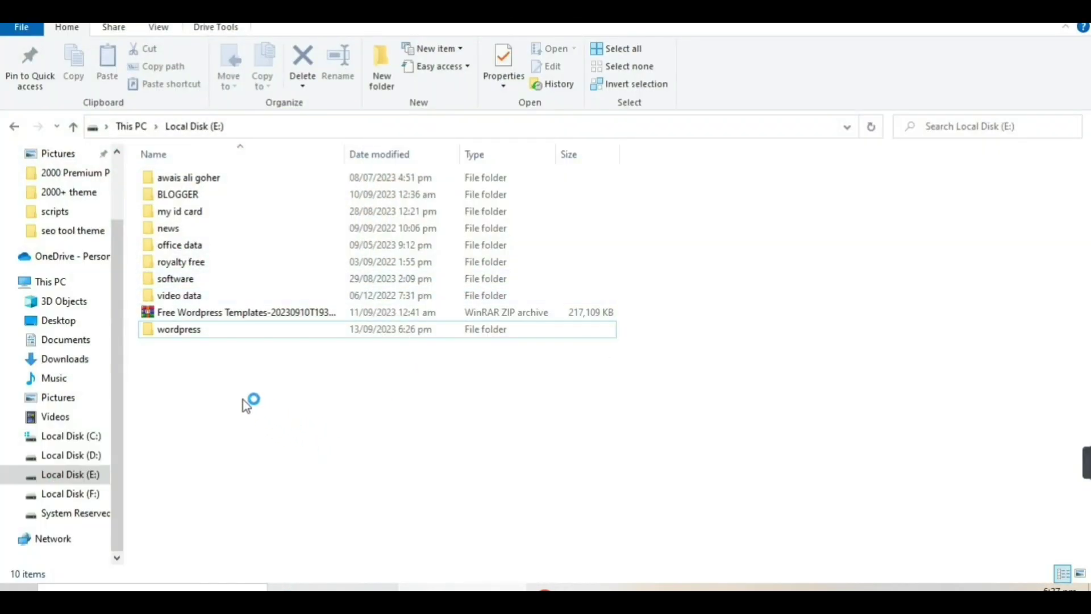
double_click(183, 334)
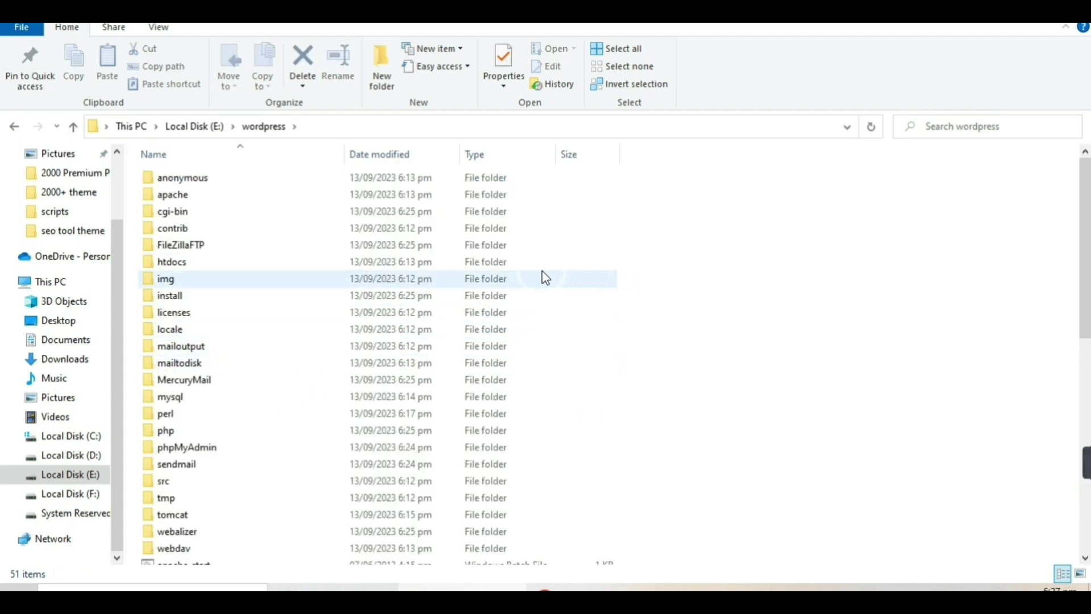
scroll(378, 305, down, 8)
scroll(323, 307, down, 1)
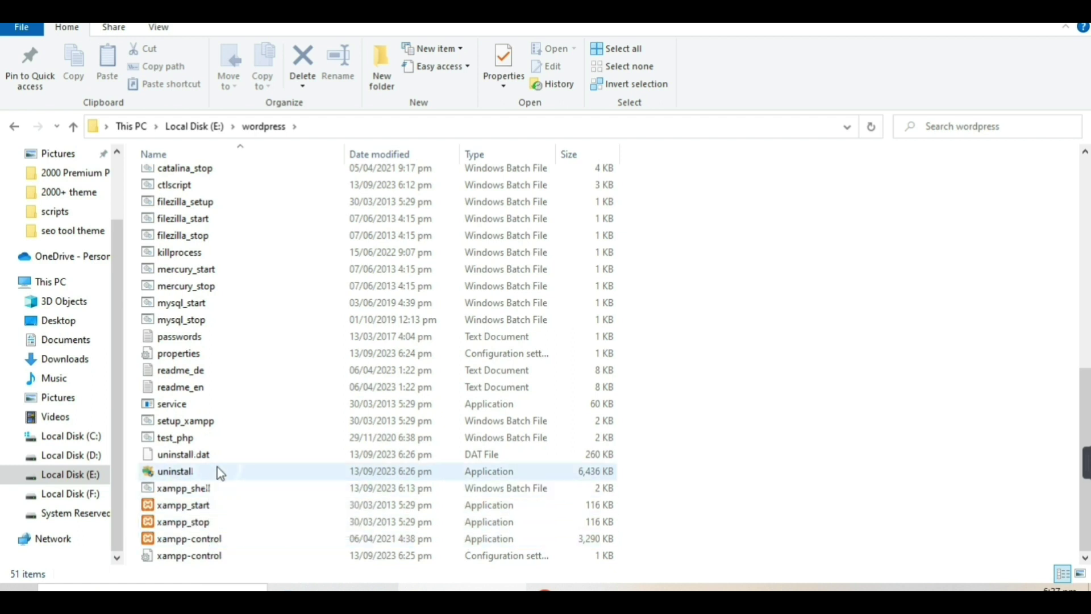
click(208, 540)
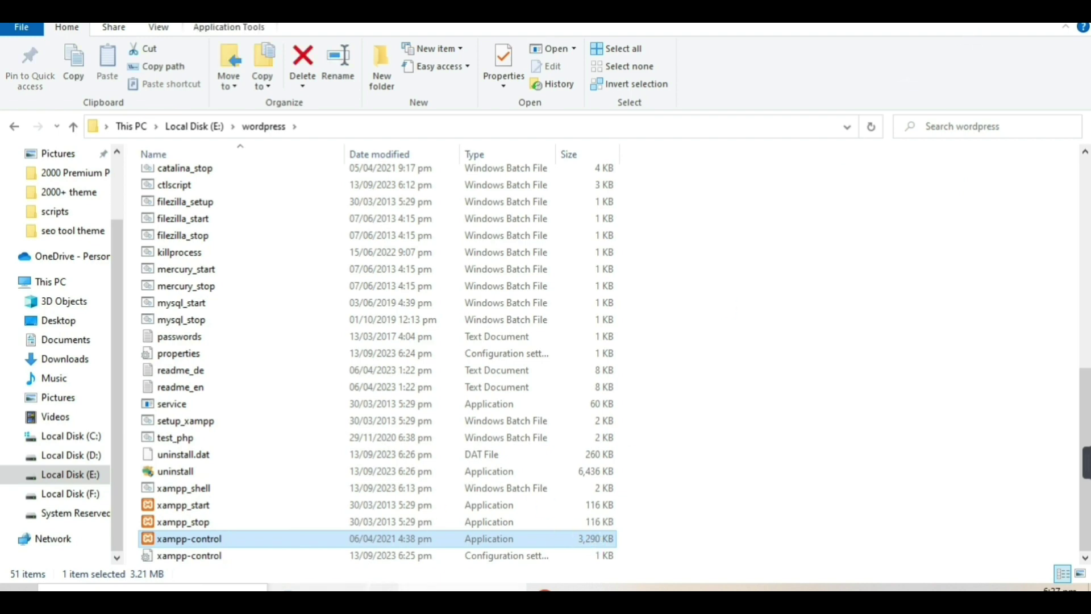
key(Return)
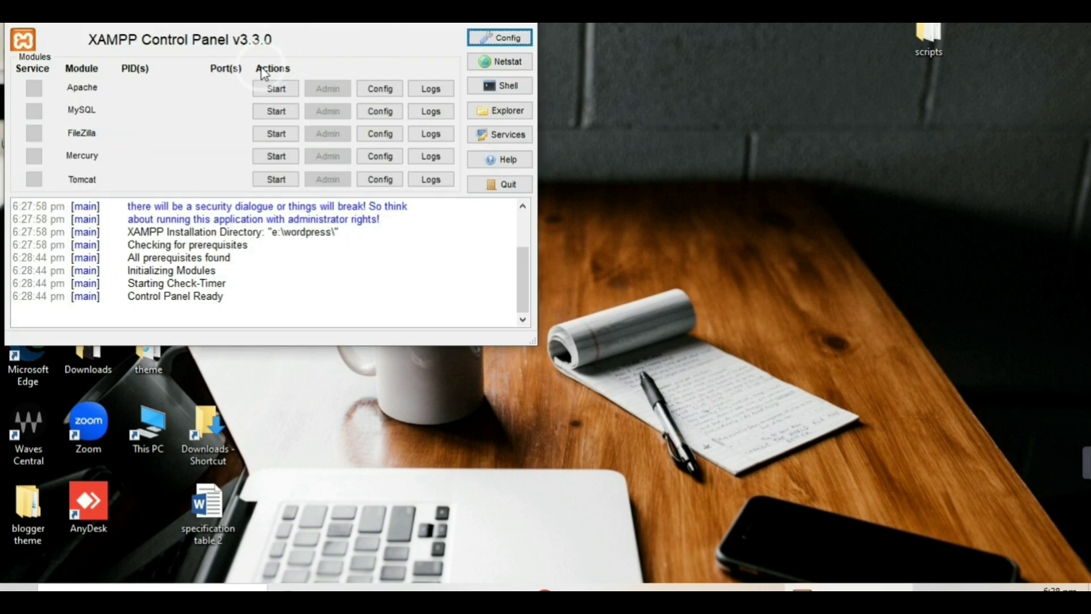
Centre the XAMPP Control Panel, start Apache and MySQL, then minimize it.
drag(324, 13, 555, 110)
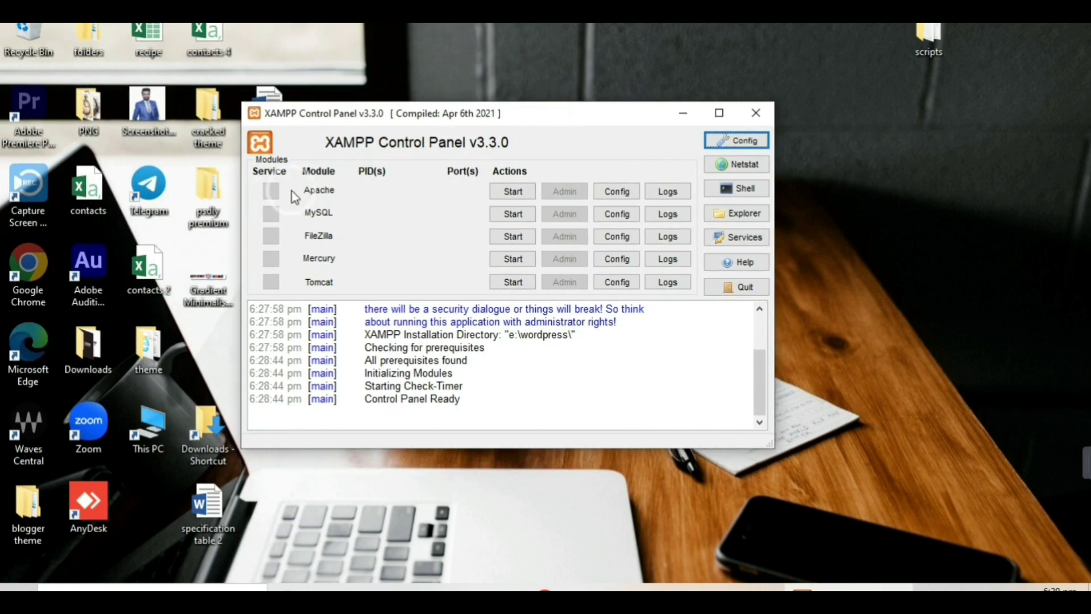
click(515, 192)
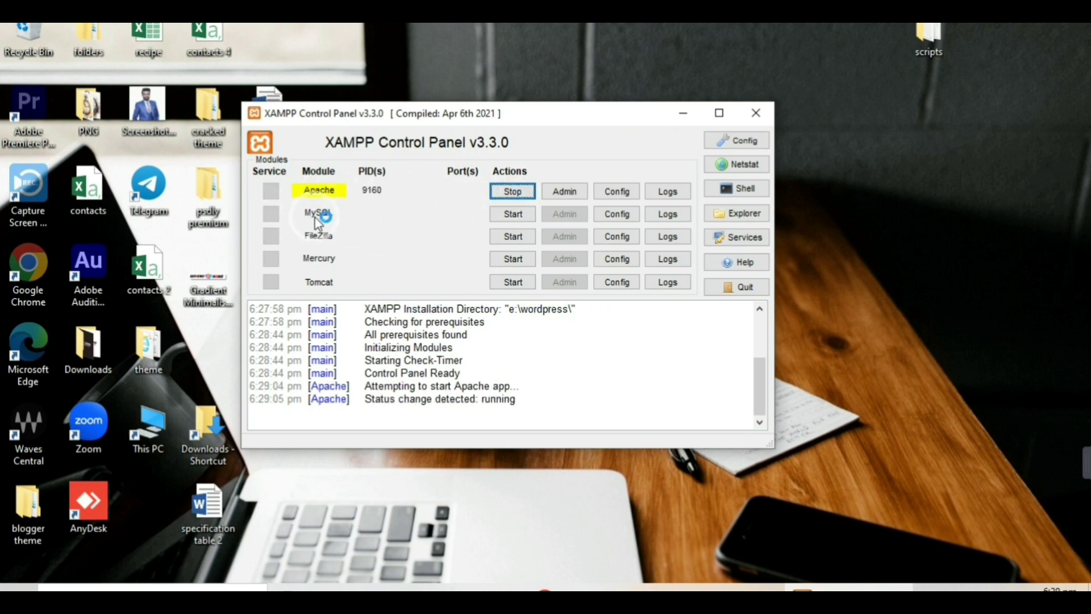
click(503, 214)
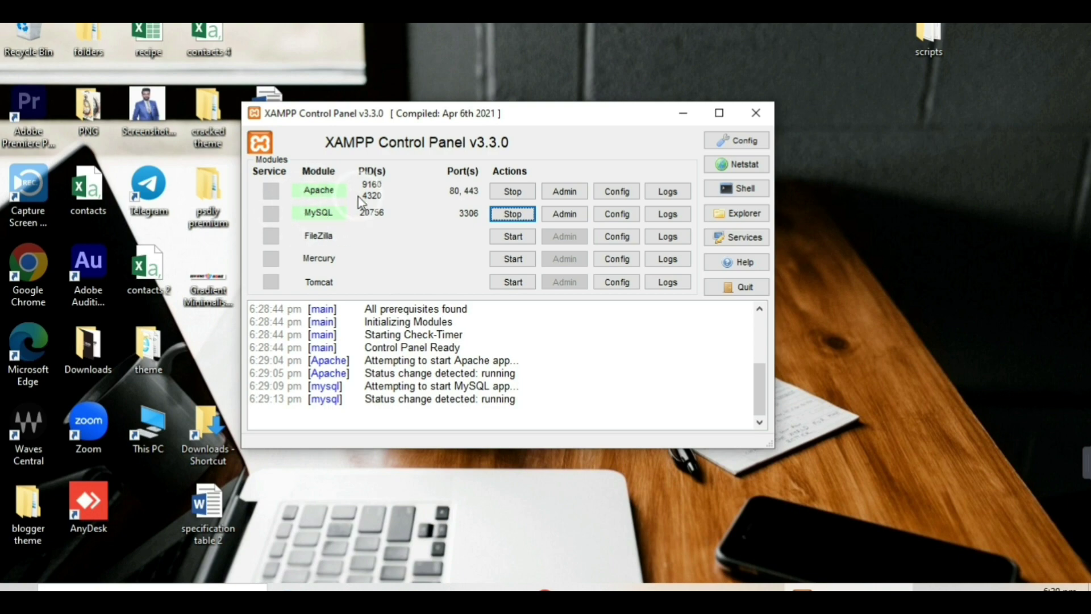
click(687, 113)
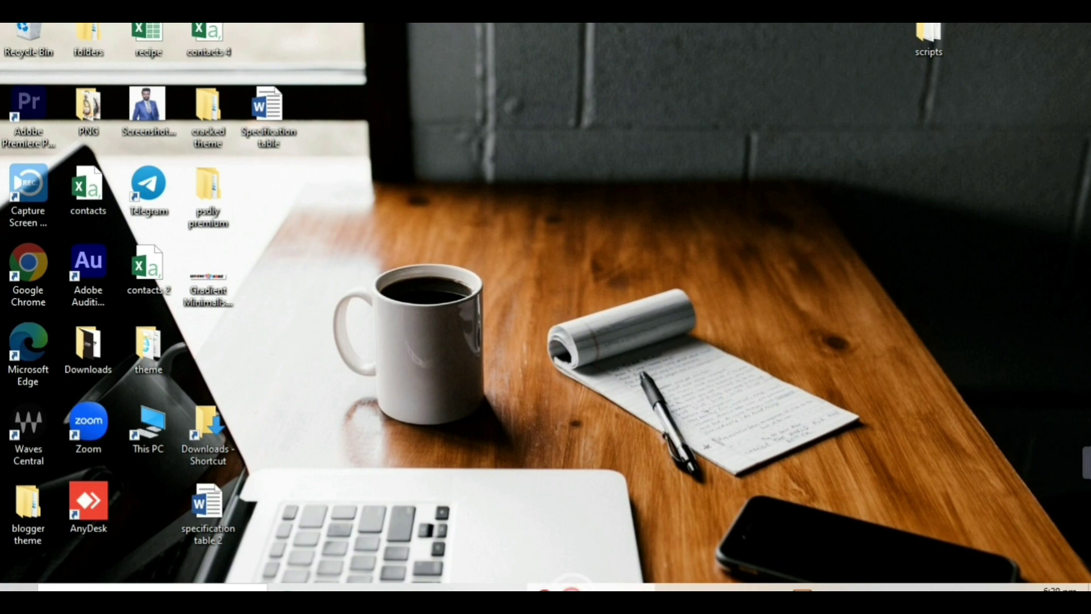
Bring up Chrome with a new blank tab, briefly revisiting the XAMPP Control Panel.
click(571, 589)
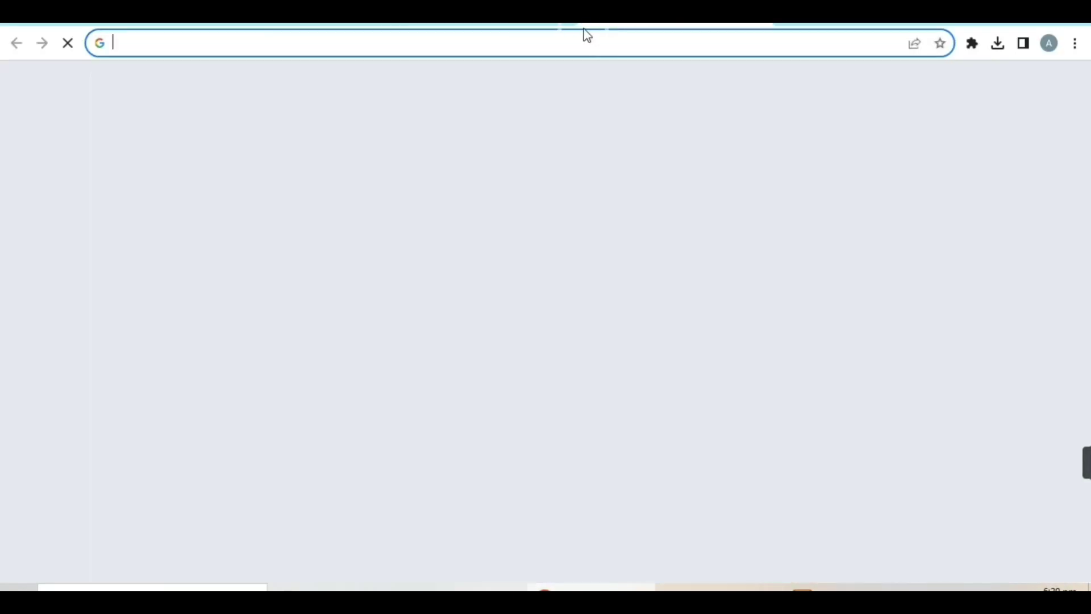
click(517, 65)
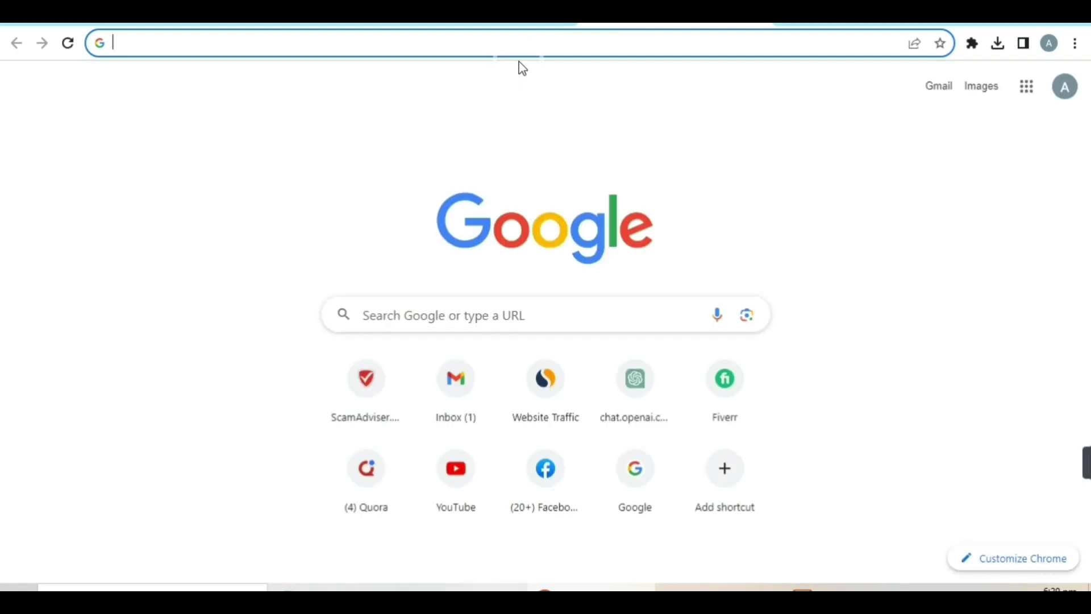
click(858, 588)
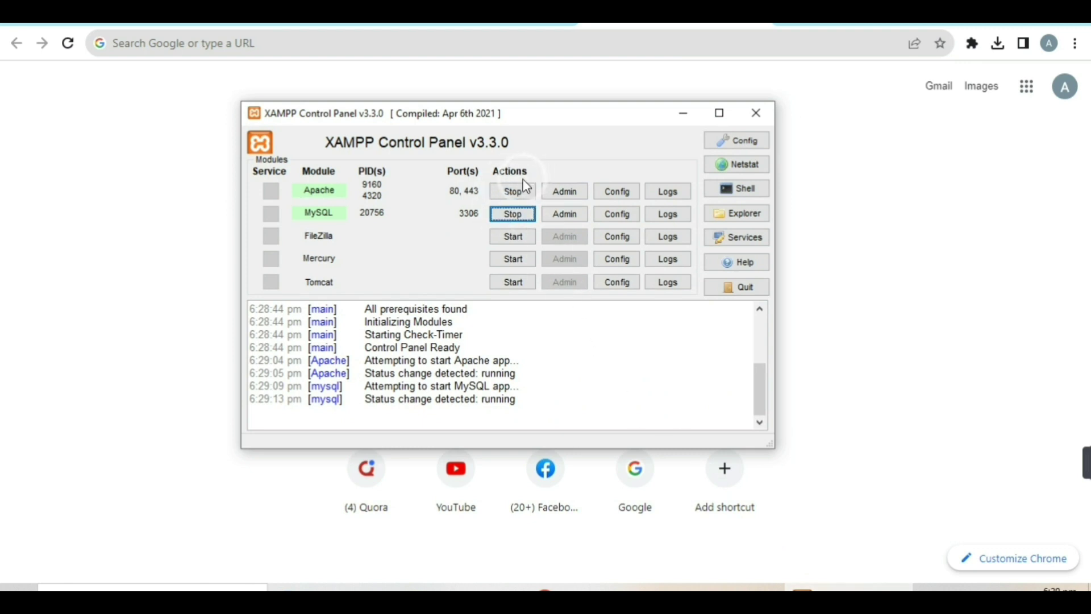
click(683, 113)
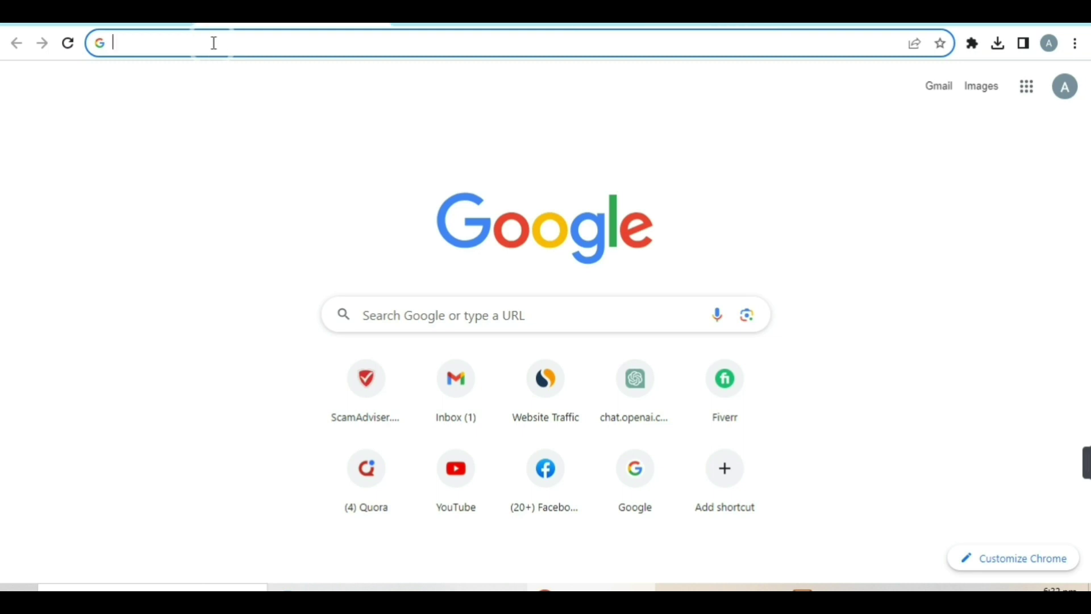
Enter localhost/phpmyadmin/ in the address bar and load it.
text(localhost/phpmyadmin)
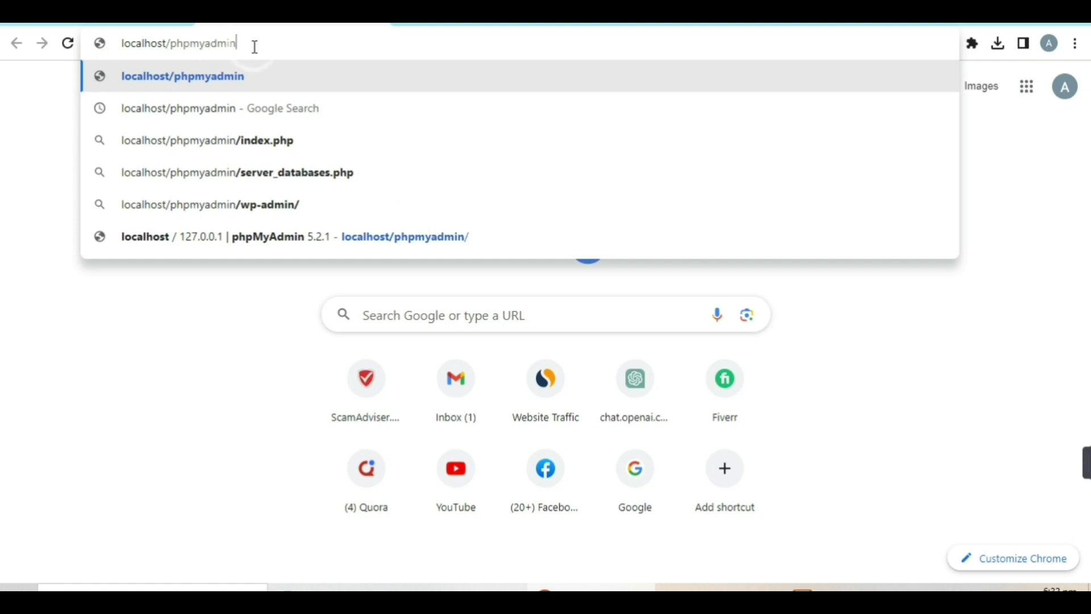
text(/)
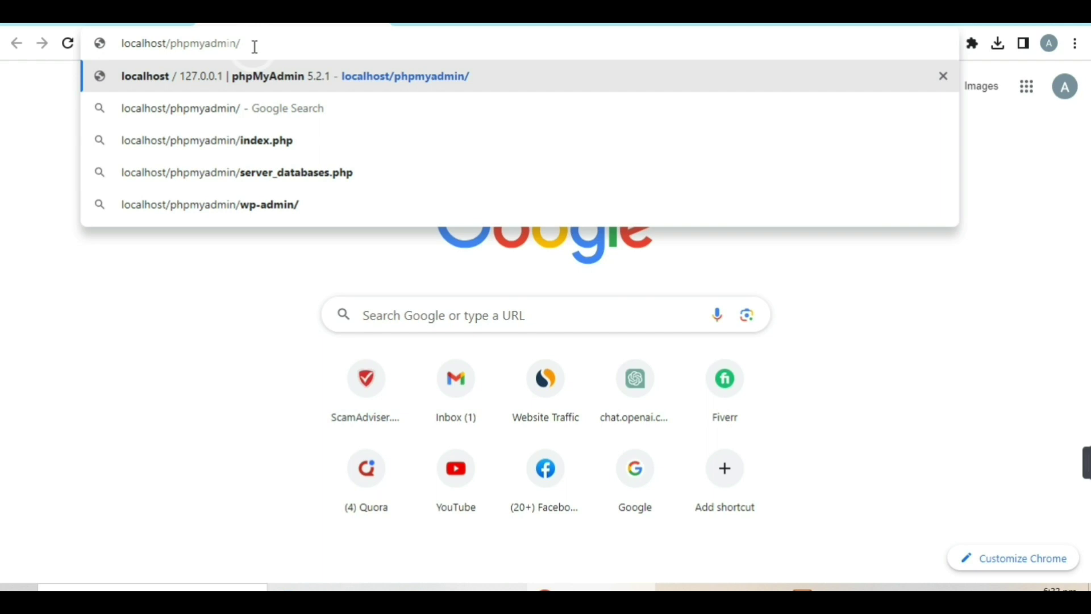
click(23, 105)
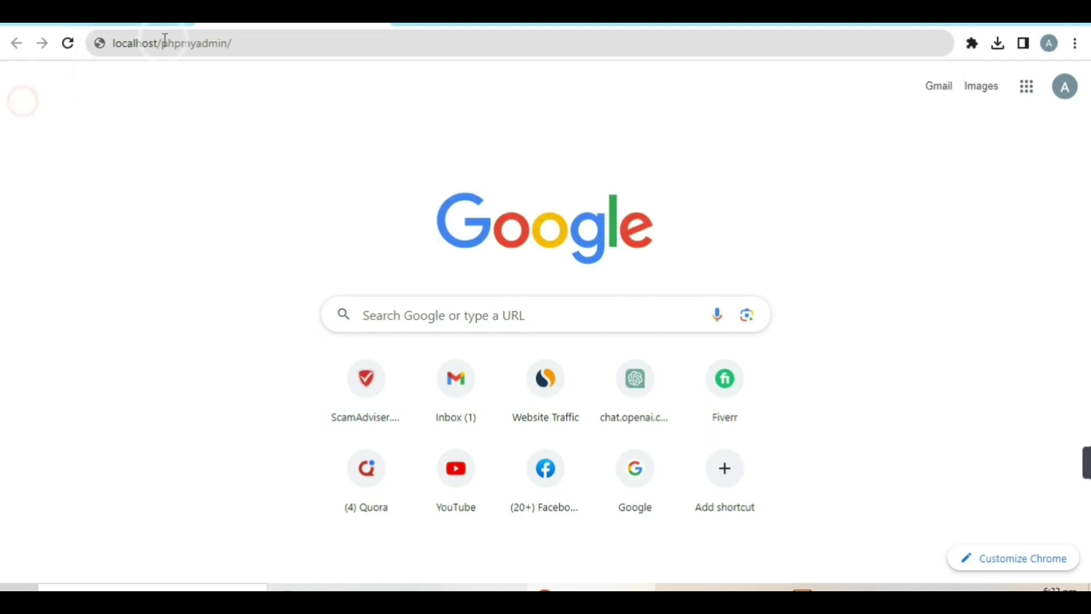
click(246, 46)
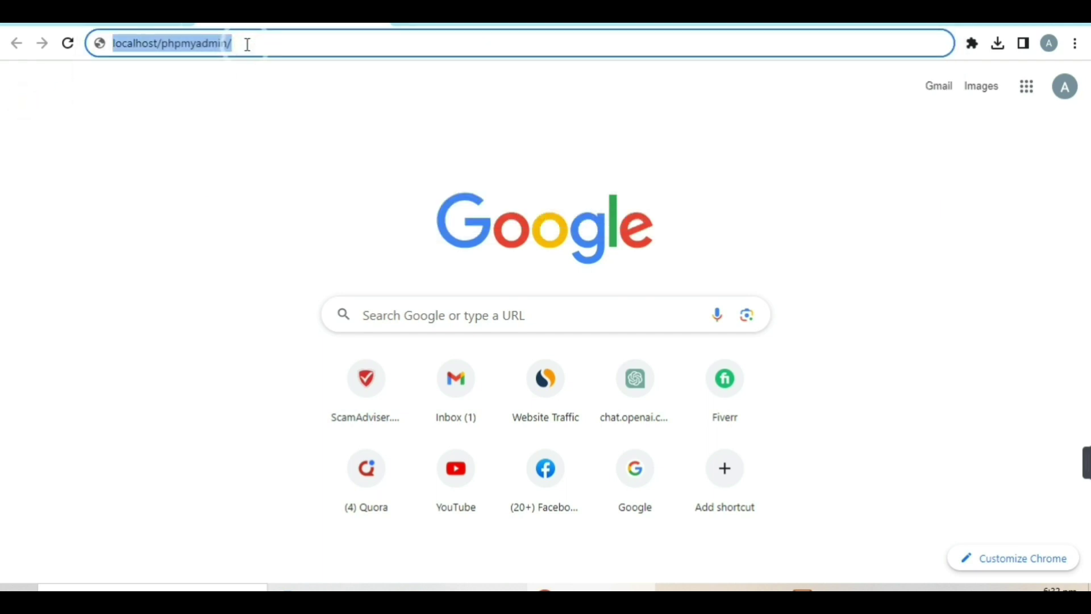
key(Return)
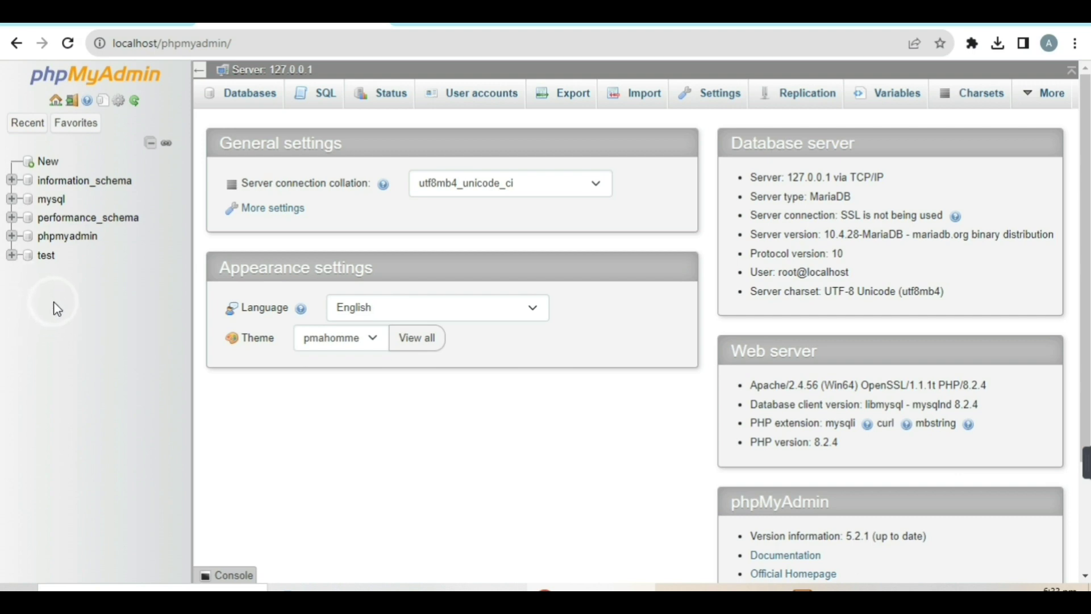
Create an empty database named toolsbygoher from the phpMyAdmin Databases tab.
click(47, 165)
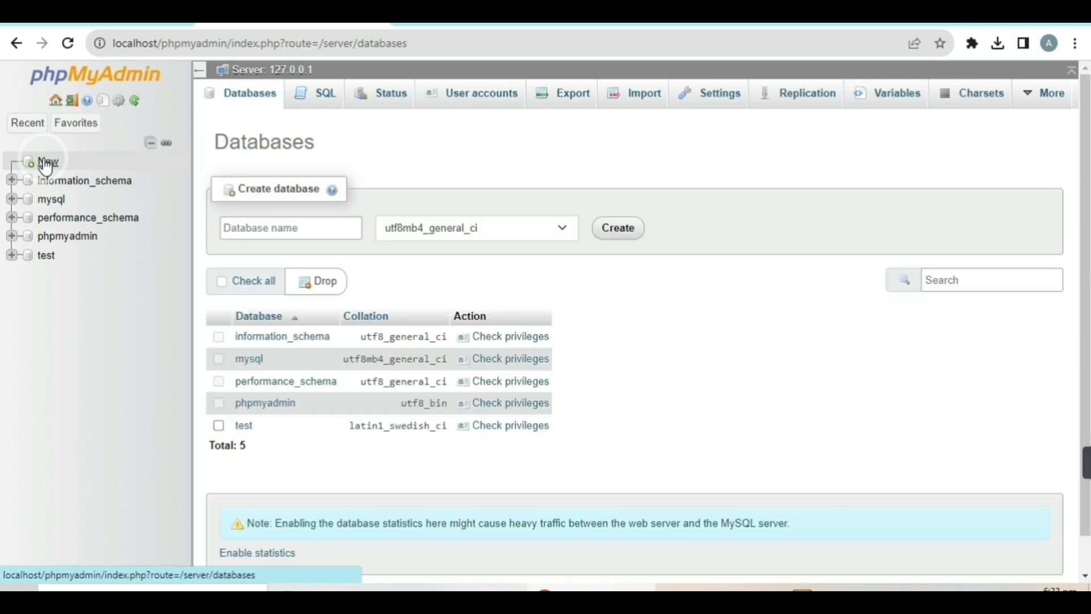
click(296, 220)
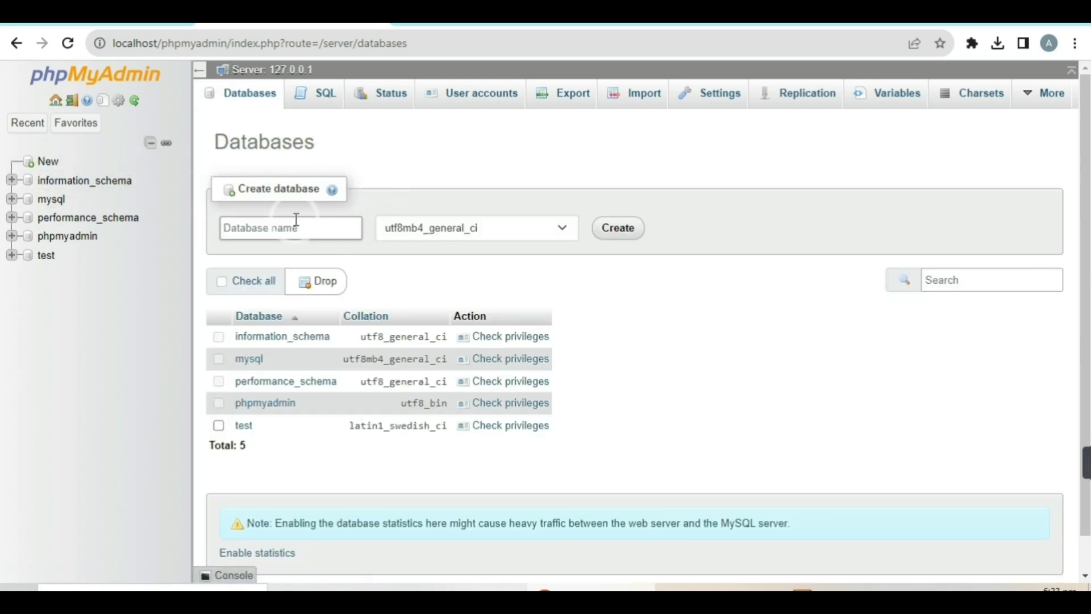
click(249, 230)
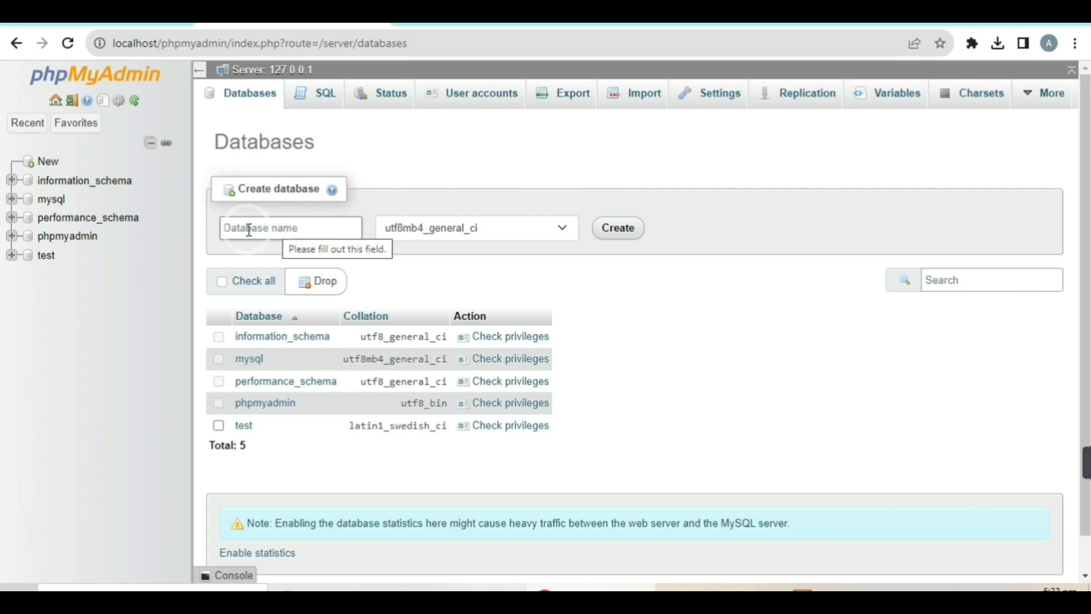
click(249, 230)
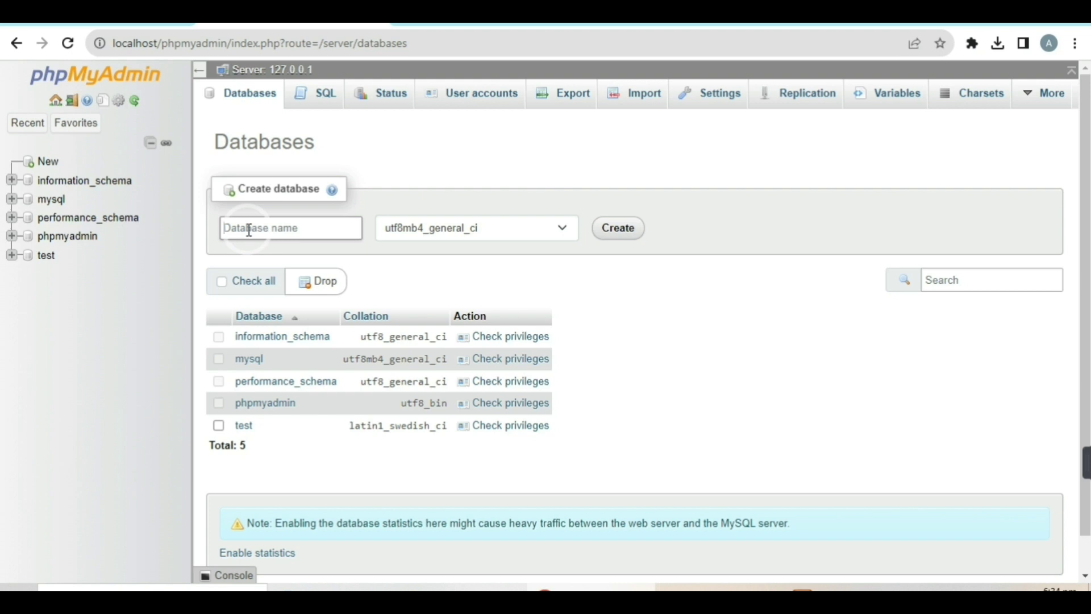
text(toolsbygoher)
click(613, 231)
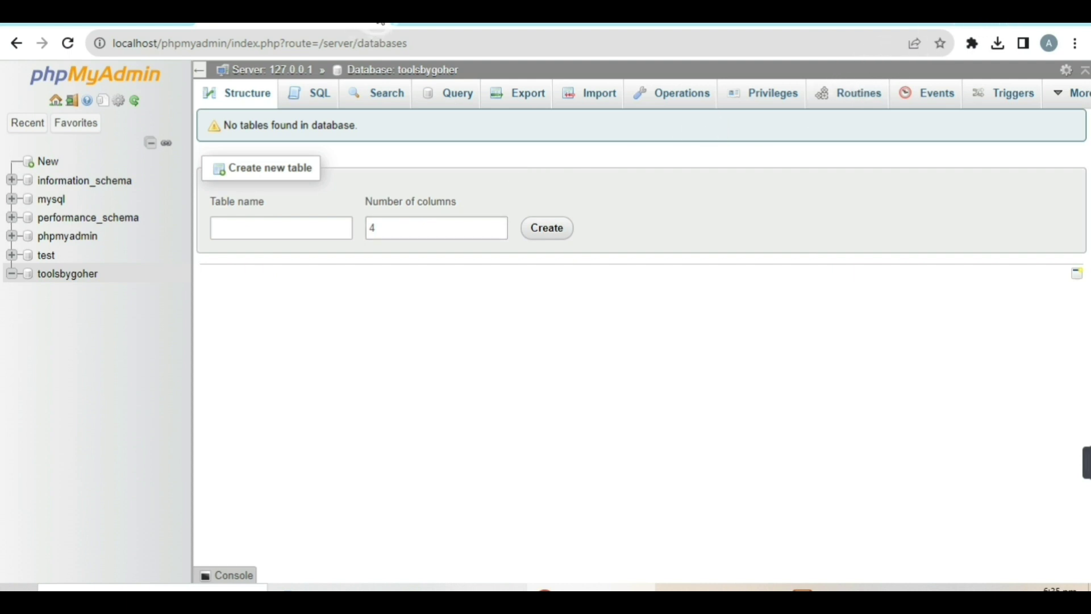
click(102, 12)
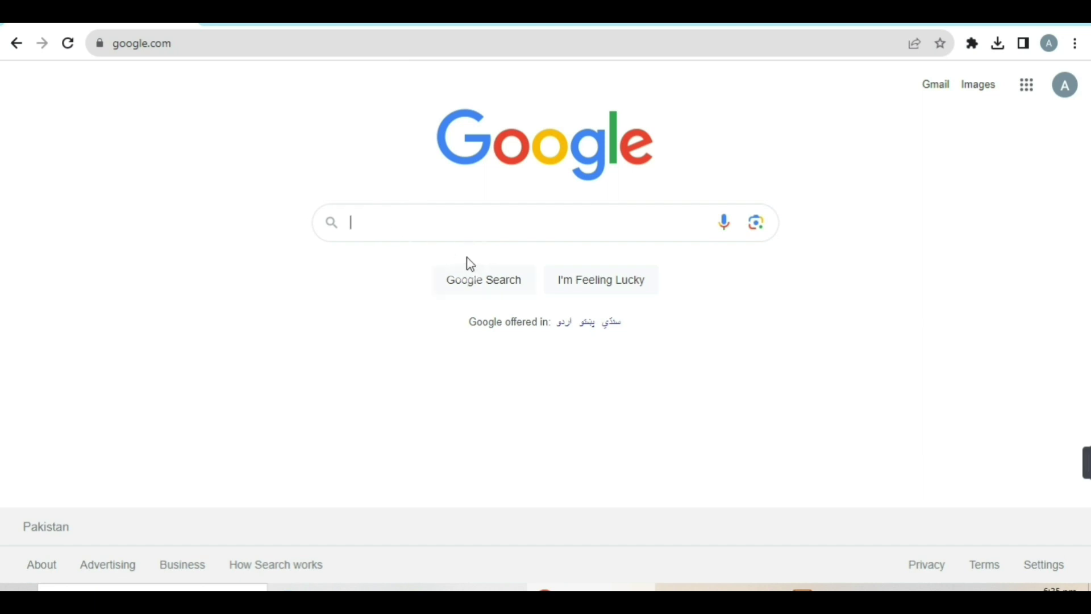
Search Google for 'wordpress org' and open the WordPress.org result.
click(454, 228)
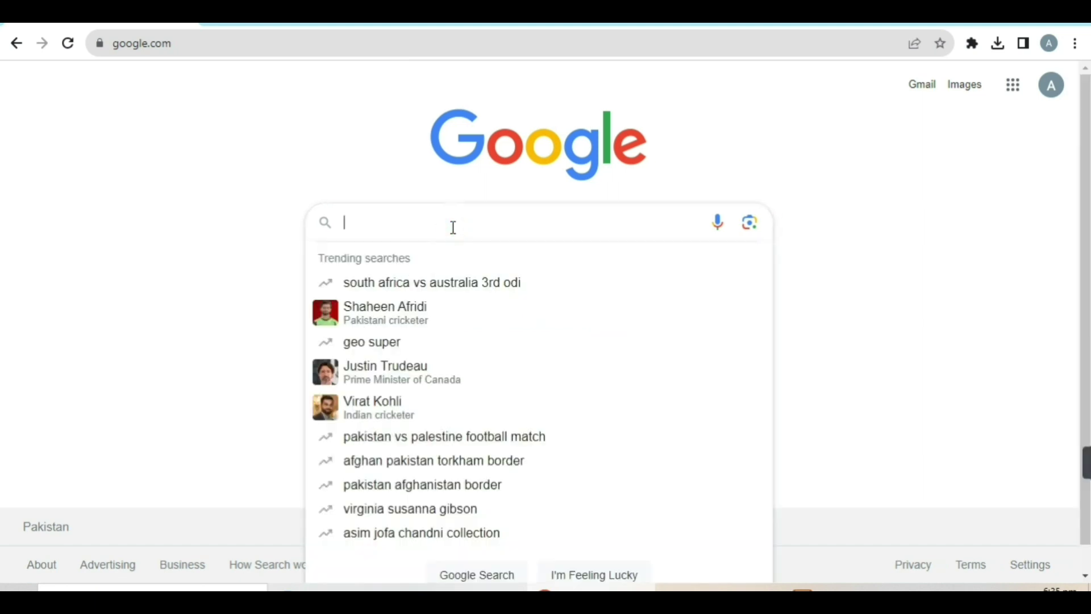
text(word)
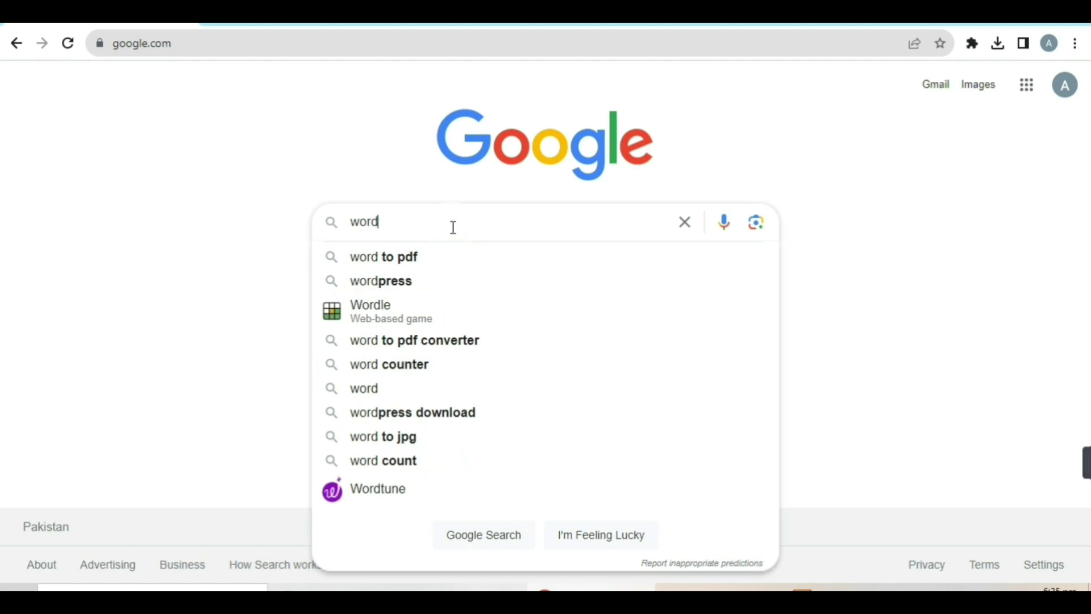
click(417, 280)
click(276, 101)
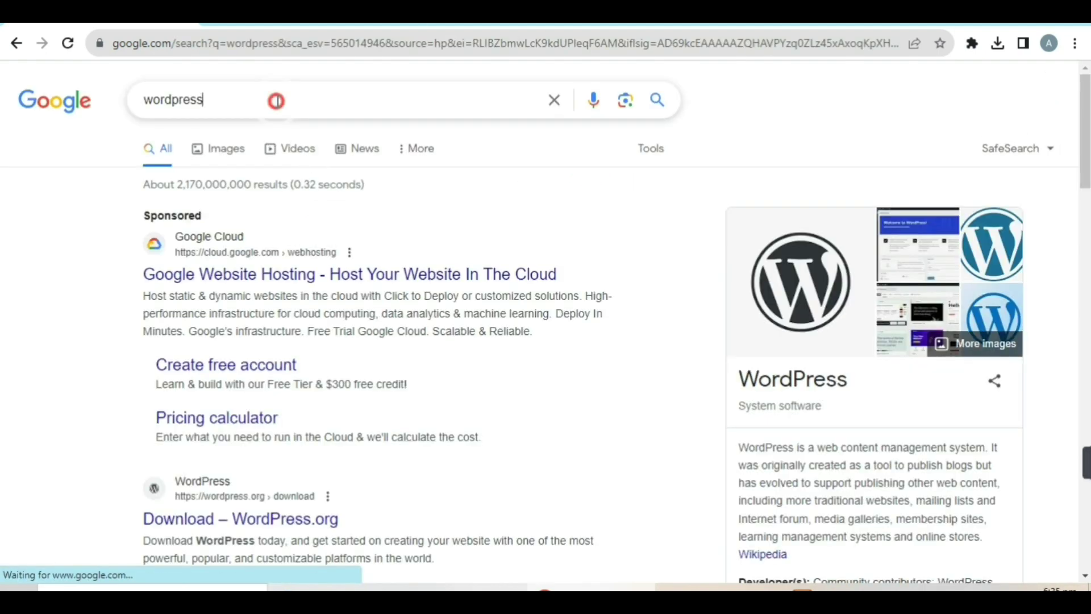
text(org)
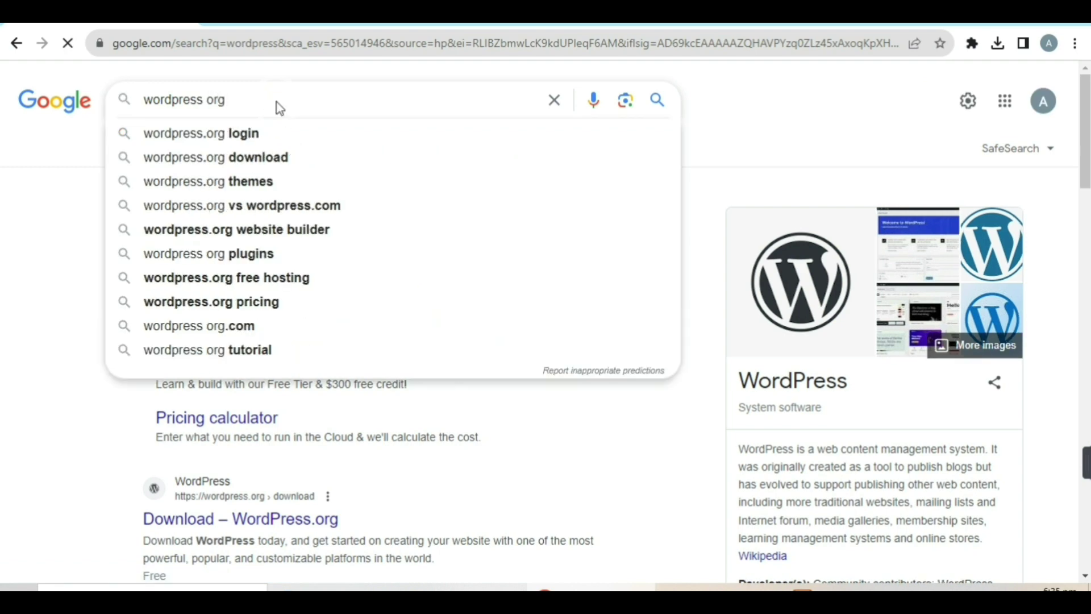
key(Return)
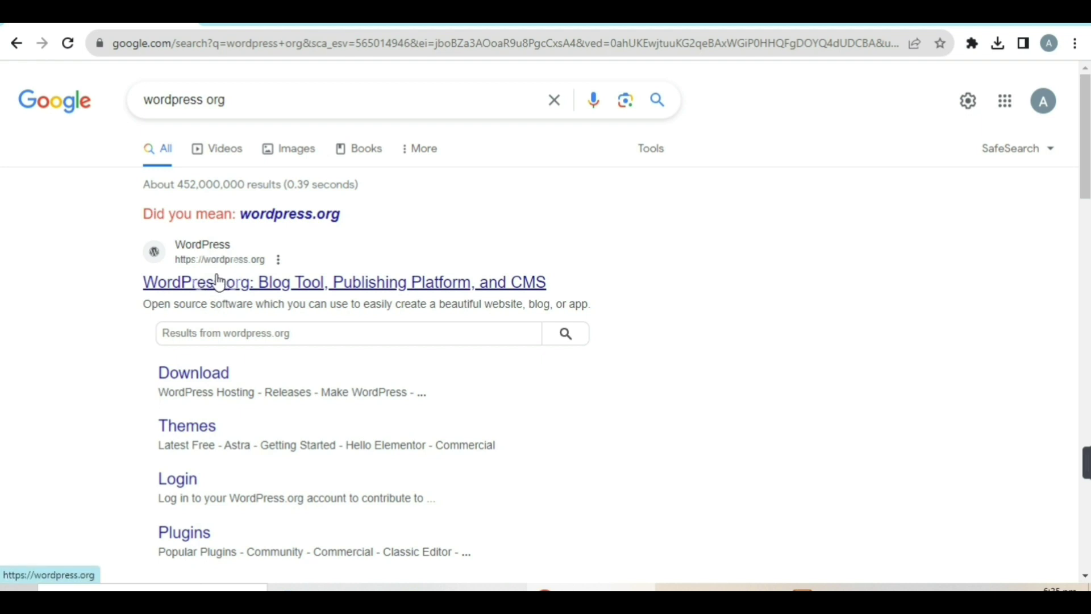
click(269, 279)
right_click(270, 274)
click(295, 283)
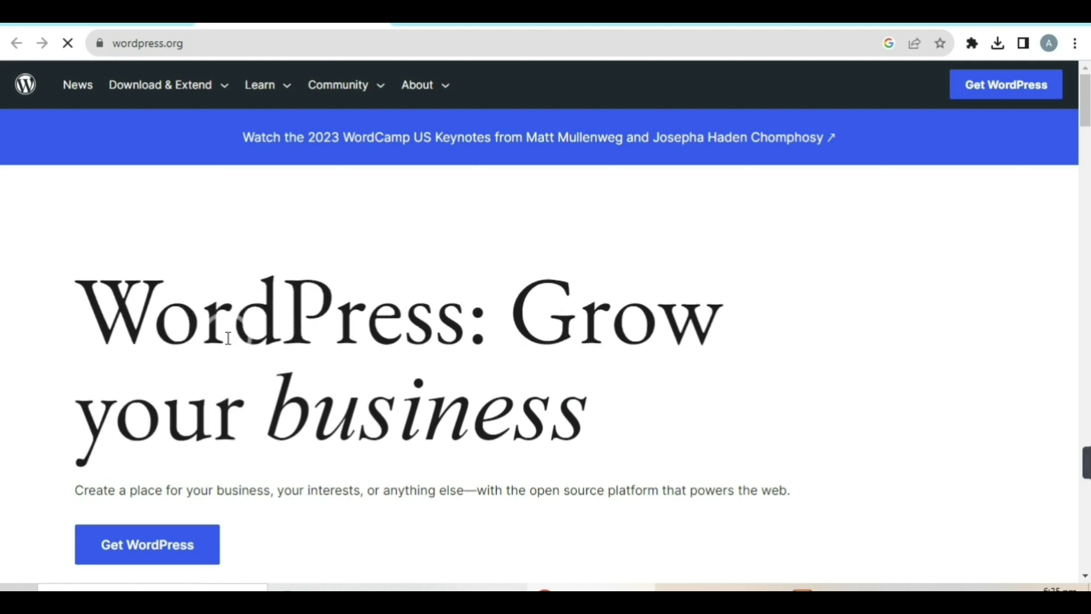
Go to the Get WordPress page and start the WordPress 6.3.1 download.
scroll(310, 254, down, 1)
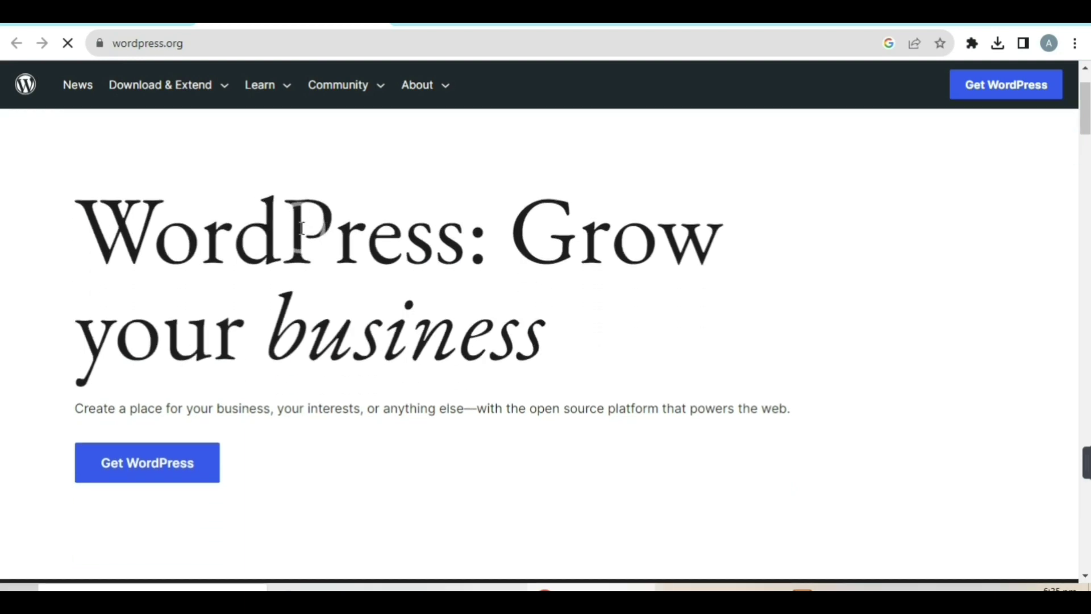
click(137, 483)
click(148, 463)
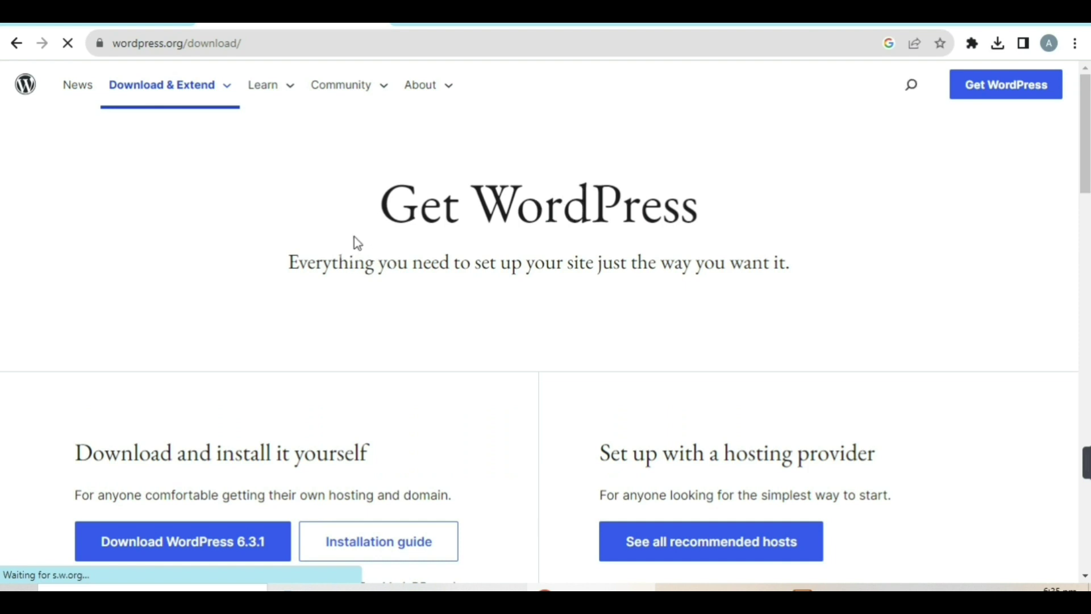
scroll(342, 216, down, 1)
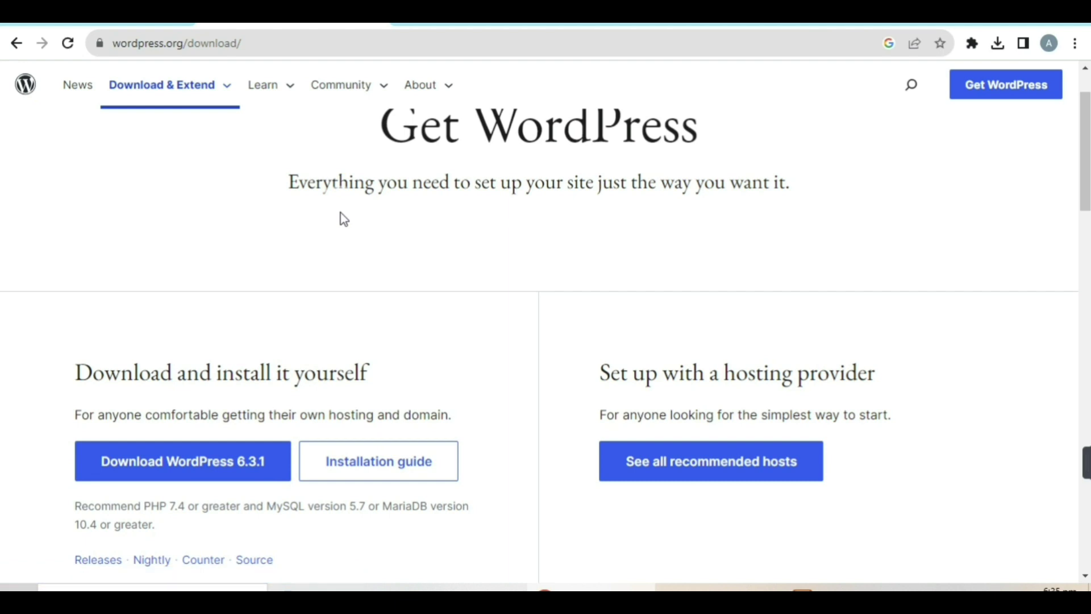
click(172, 456)
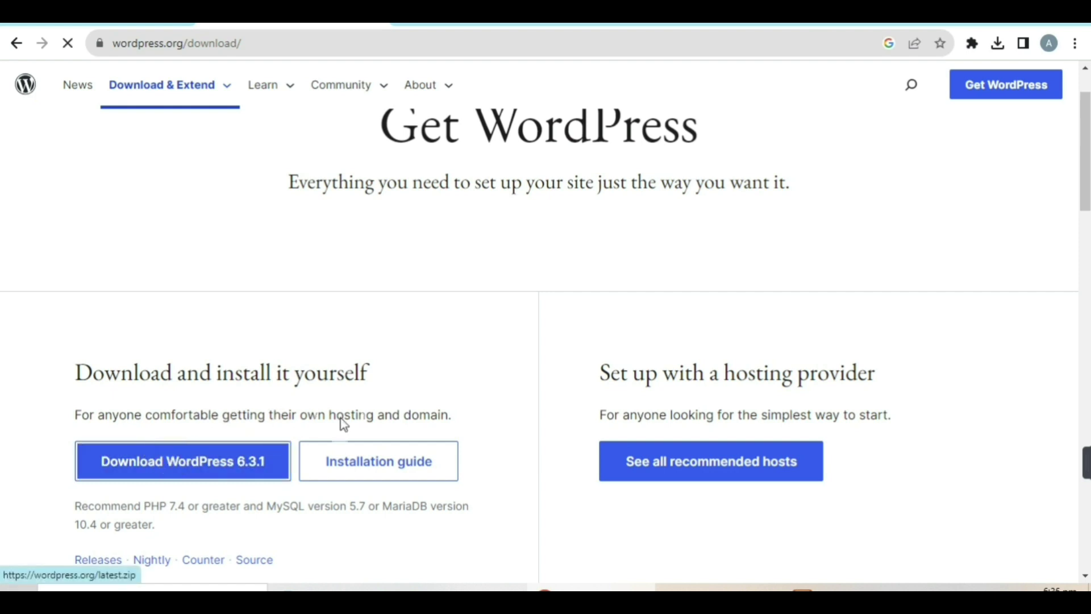
Cancel the wordpress-6.3.1 zip download and minimise Chrome.
click(998, 44)
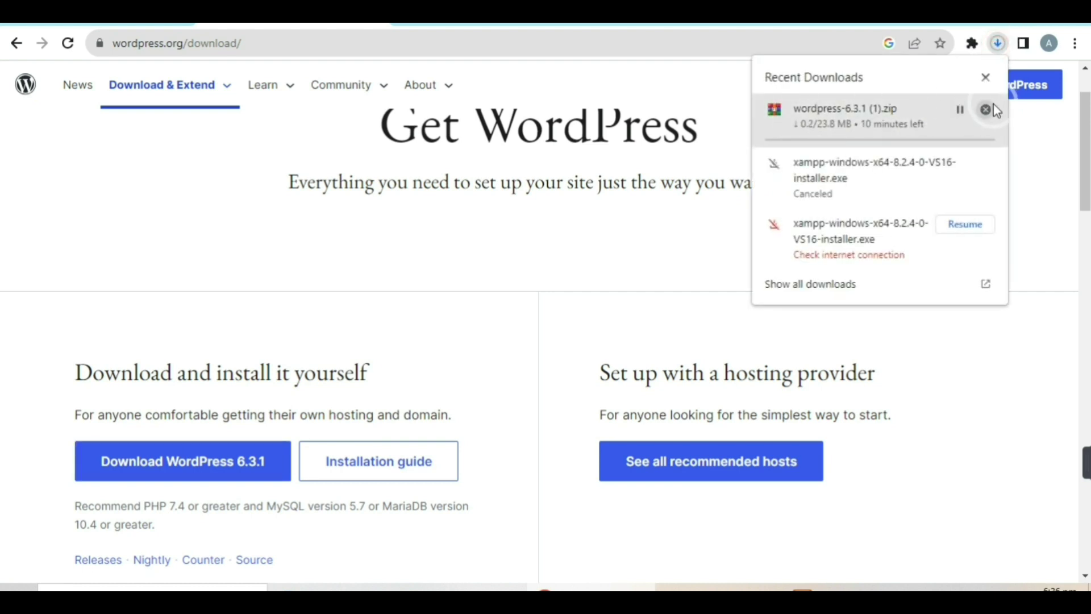
click(987, 108)
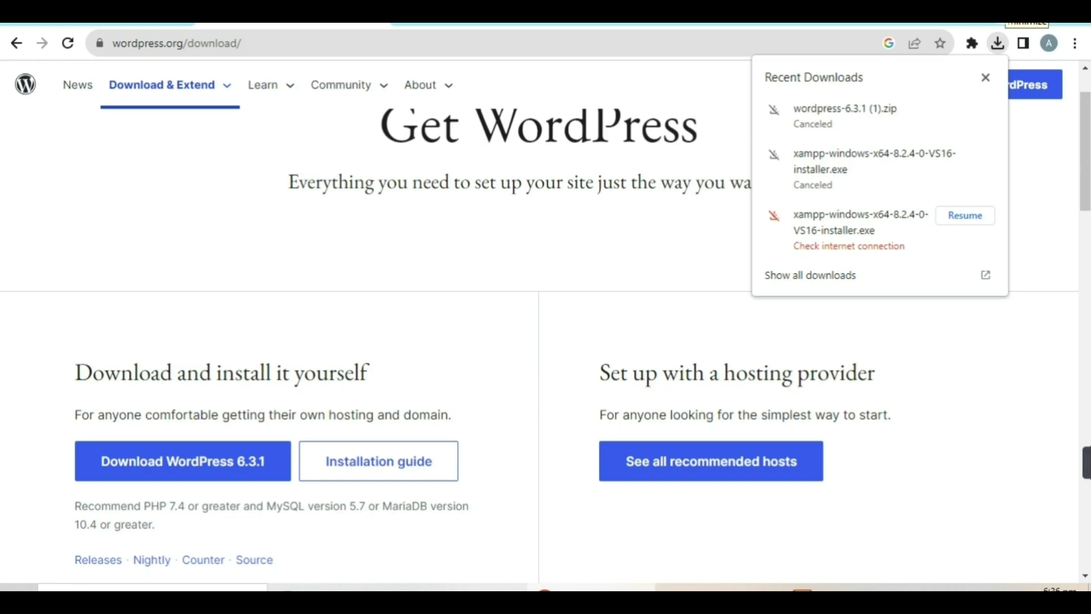
click(1017, 22)
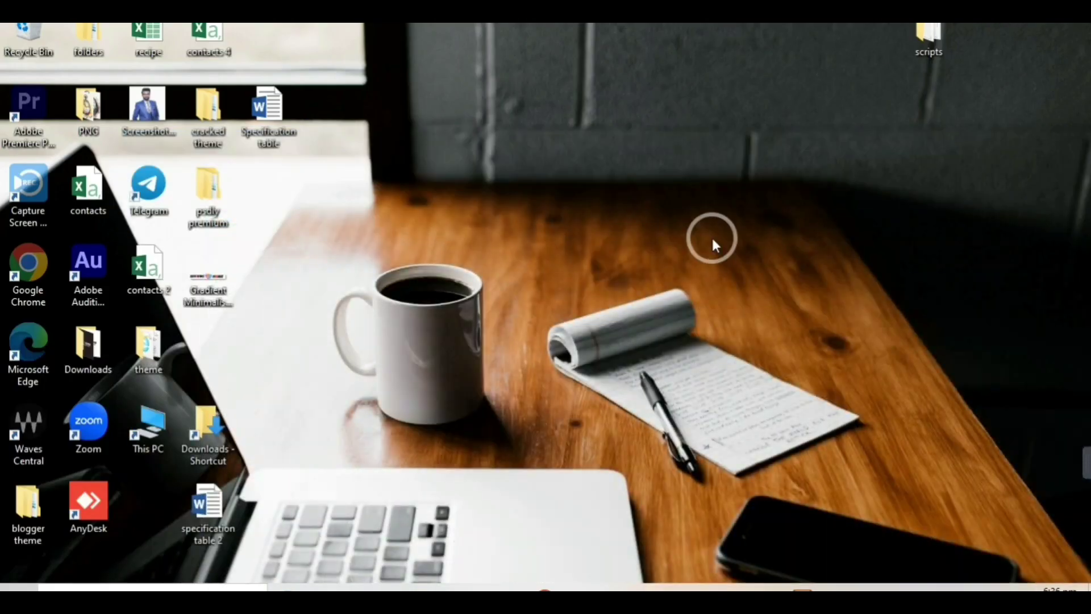
Copy the wordpress-6.3.1 zip from the Downloads folder.
mouse_move(402, 588)
click(310, 532)
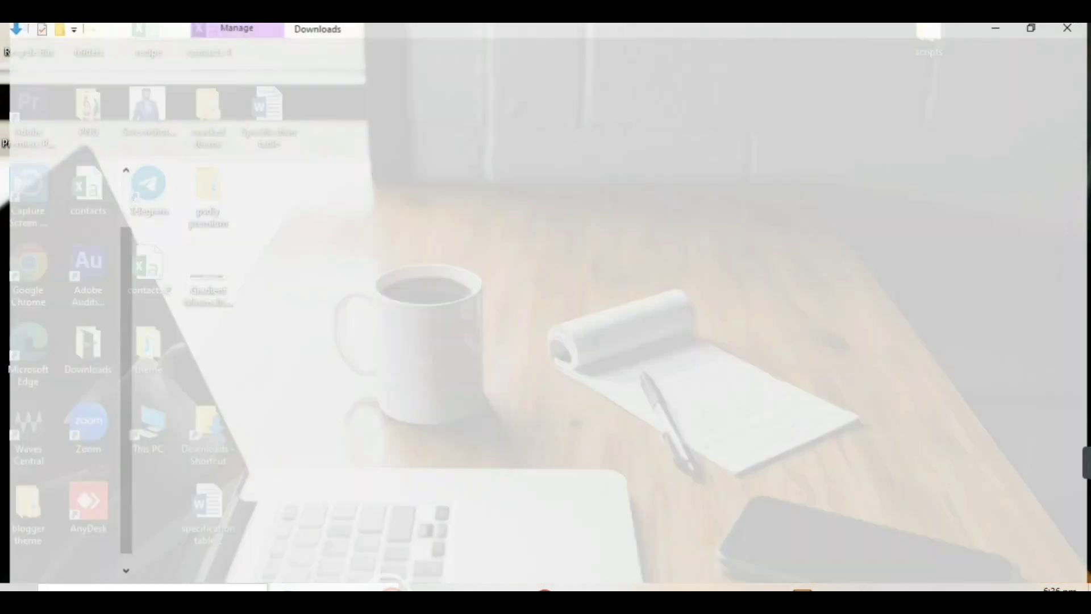
click(647, 183)
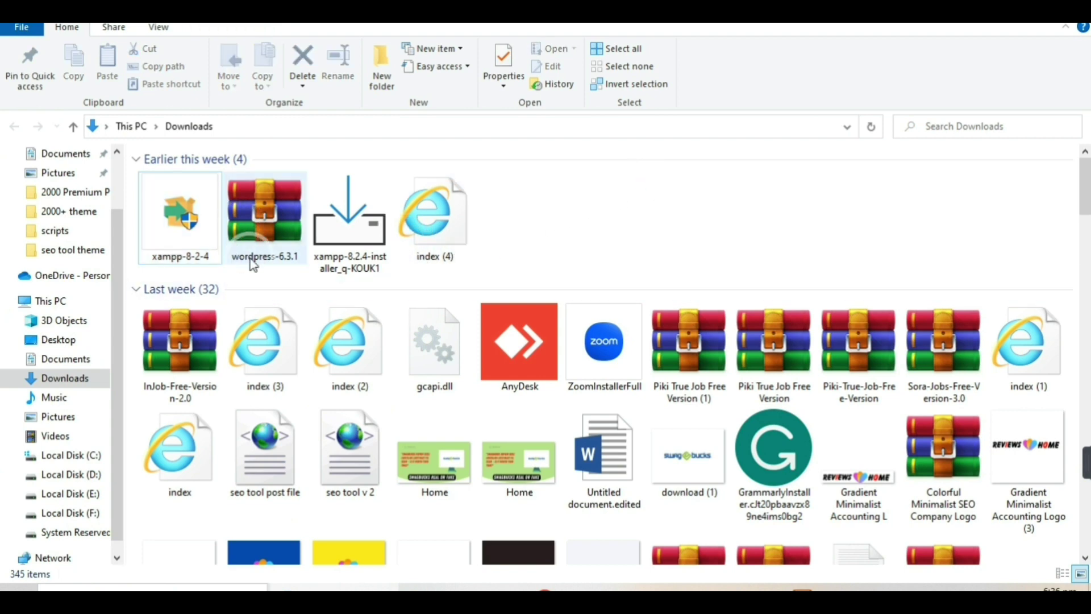
double_click(220, 230)
click(266, 210)
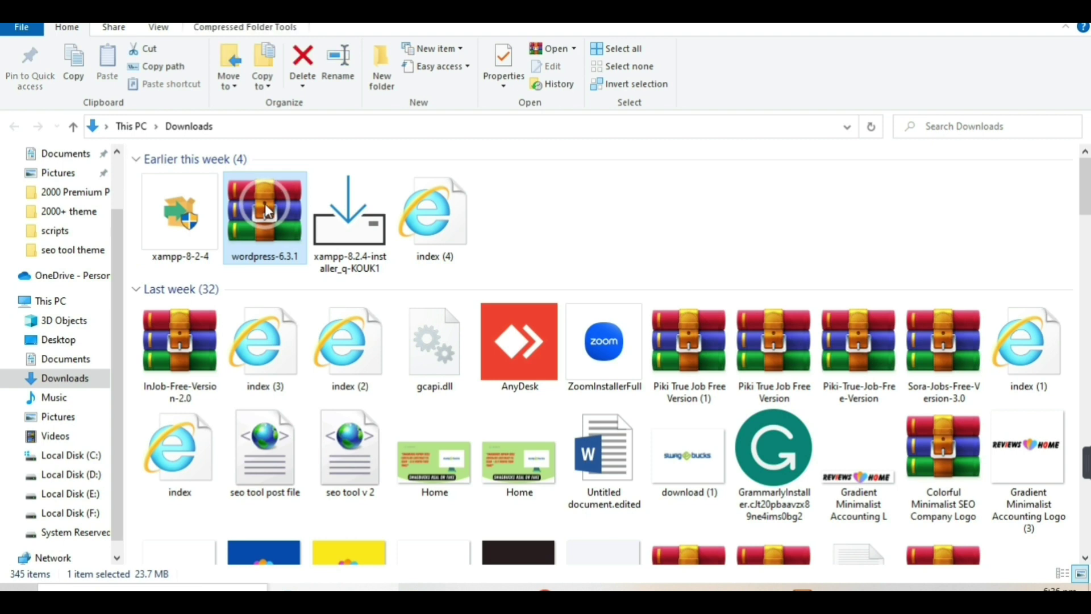
key(ctrl+c)
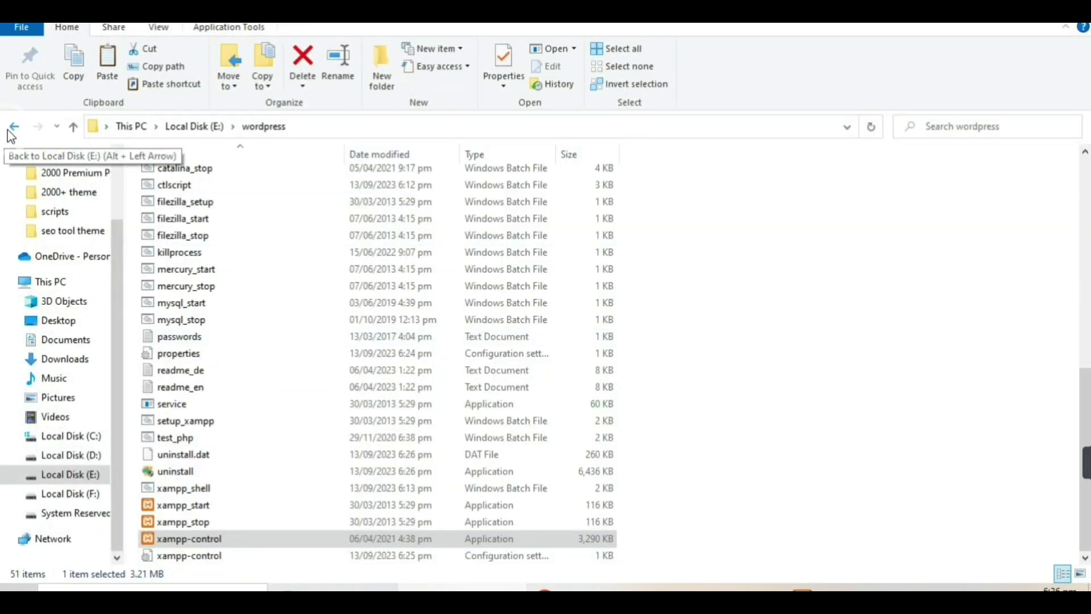
Navigate to Local Disk (E:) > wordpress > htdocs.
click(12, 130)
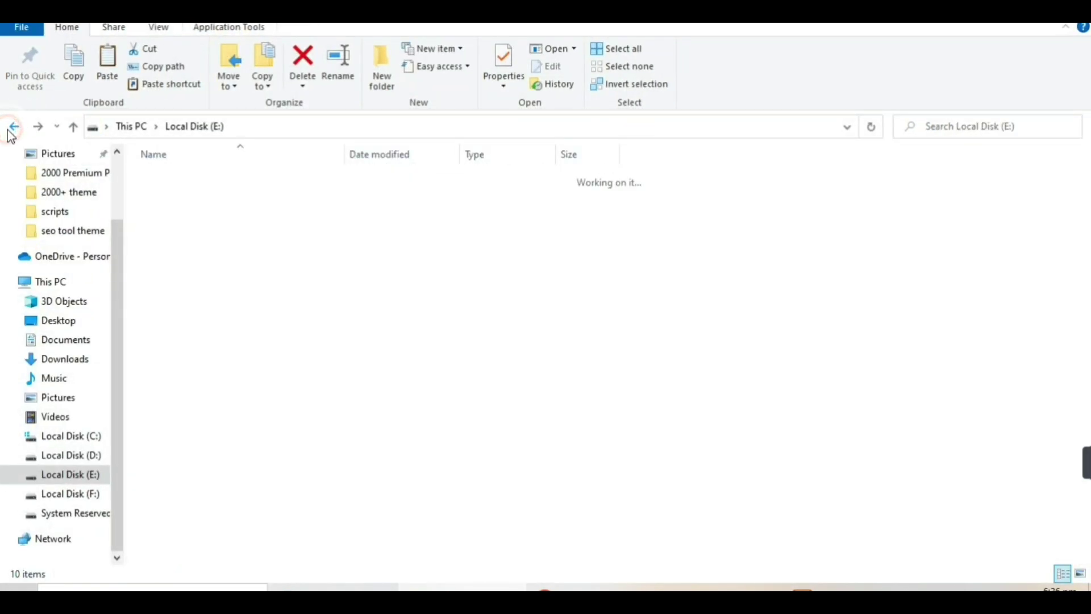
click(521, 411)
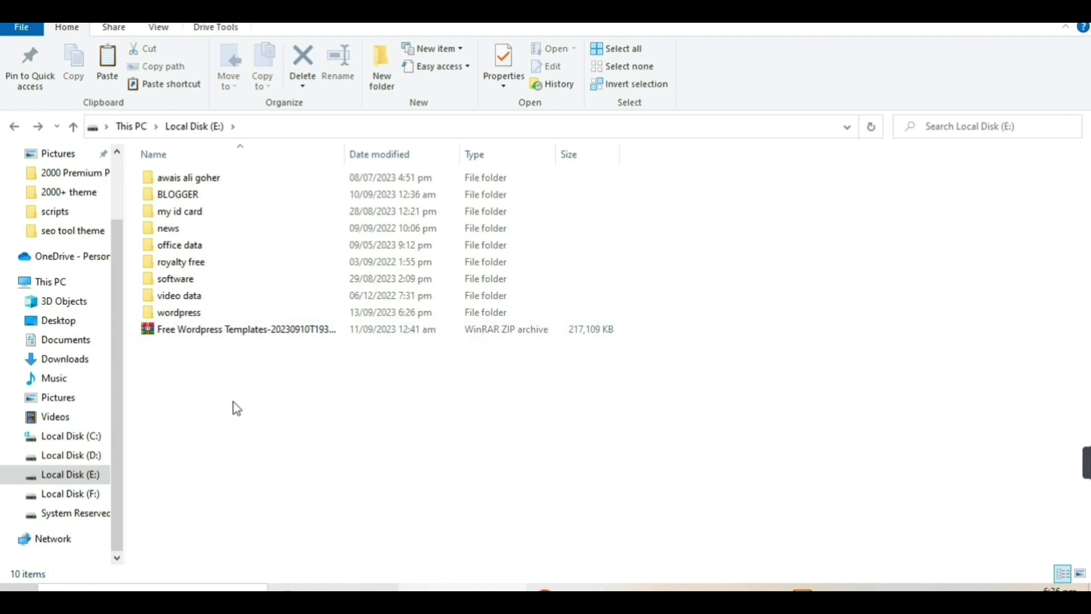
double_click(191, 313)
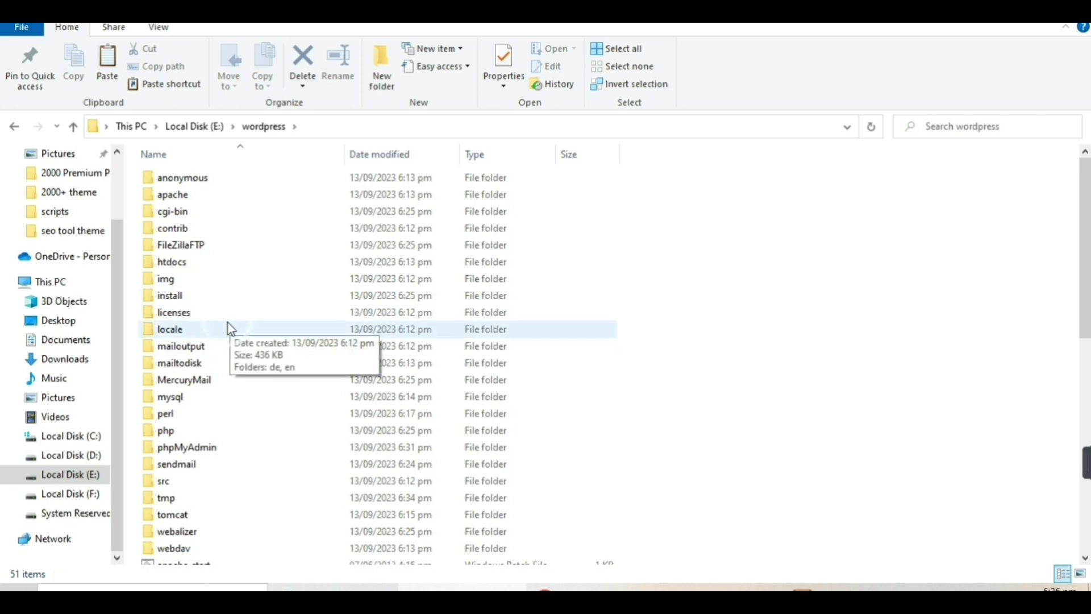
scroll(225, 307, down, 1)
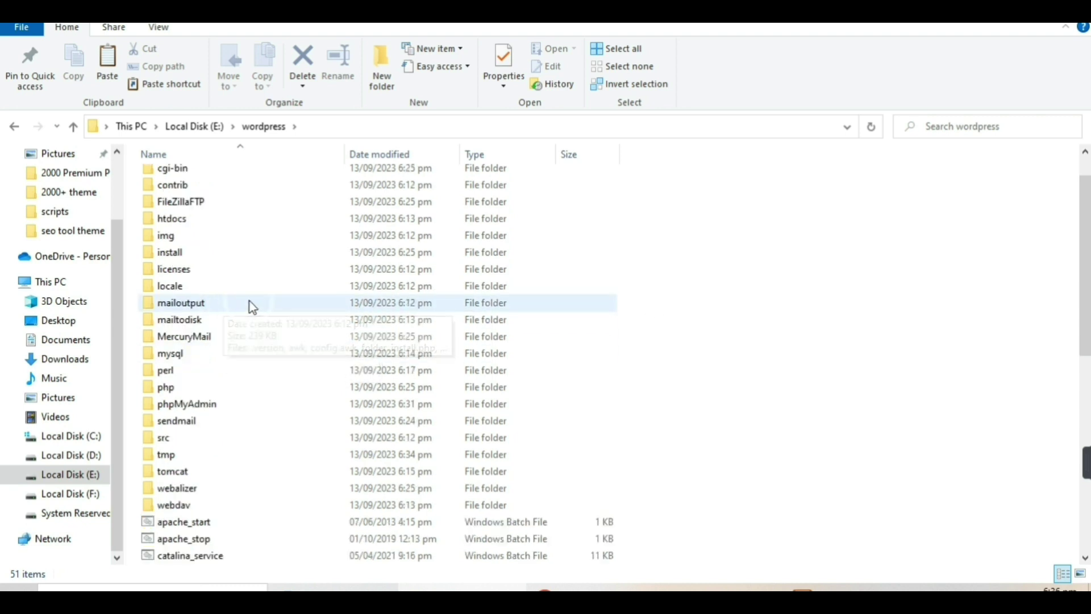
scroll(250, 301, up, 1)
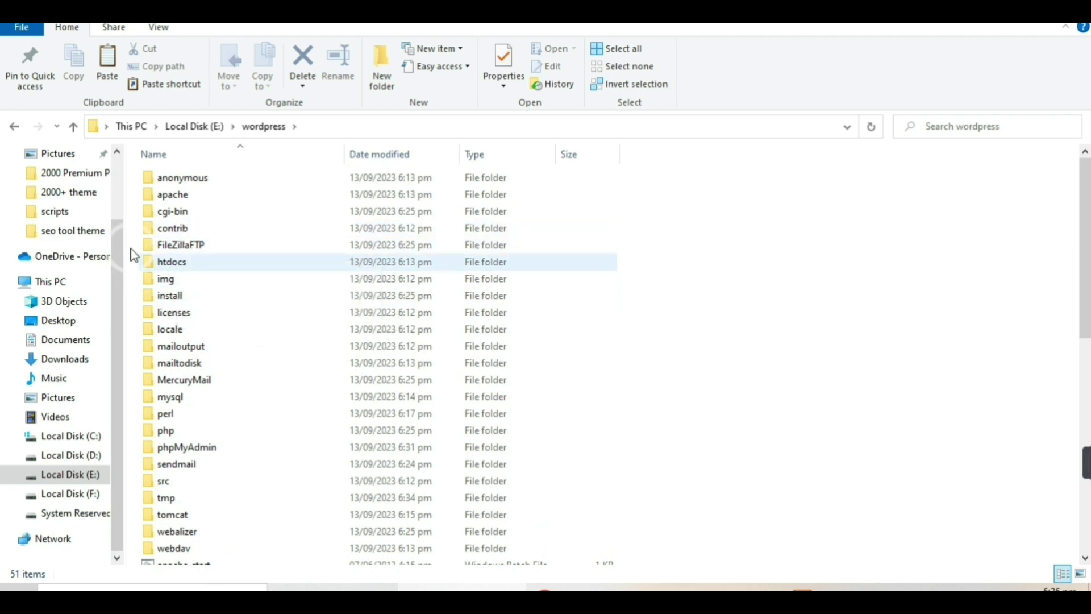
double_click(173, 263)
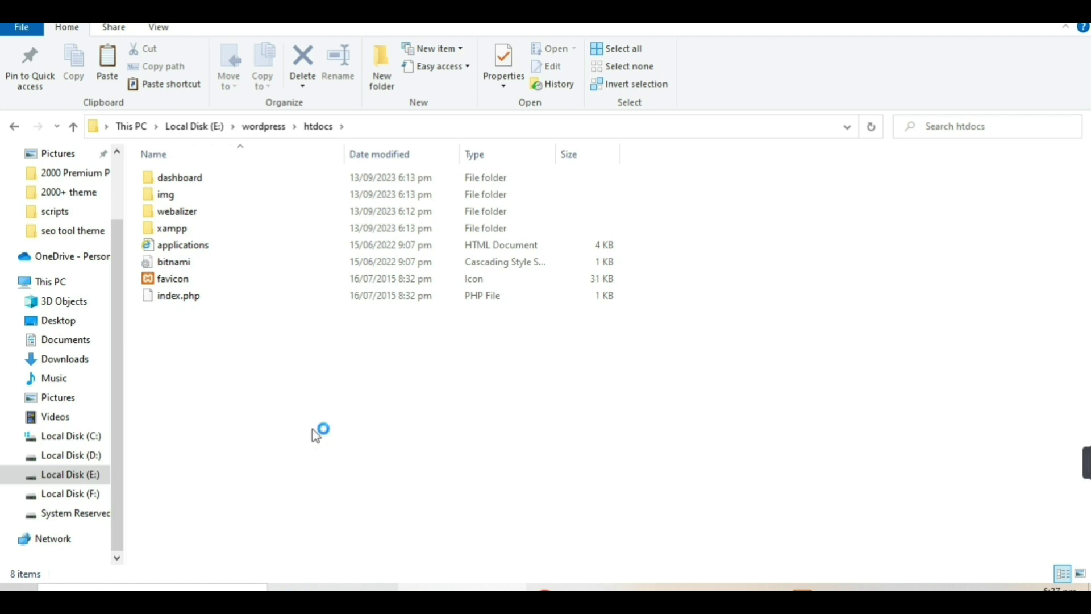
Paste the wordpress-6.3.1 zip into htdocs and extract it in place.
key(ctrl+v)
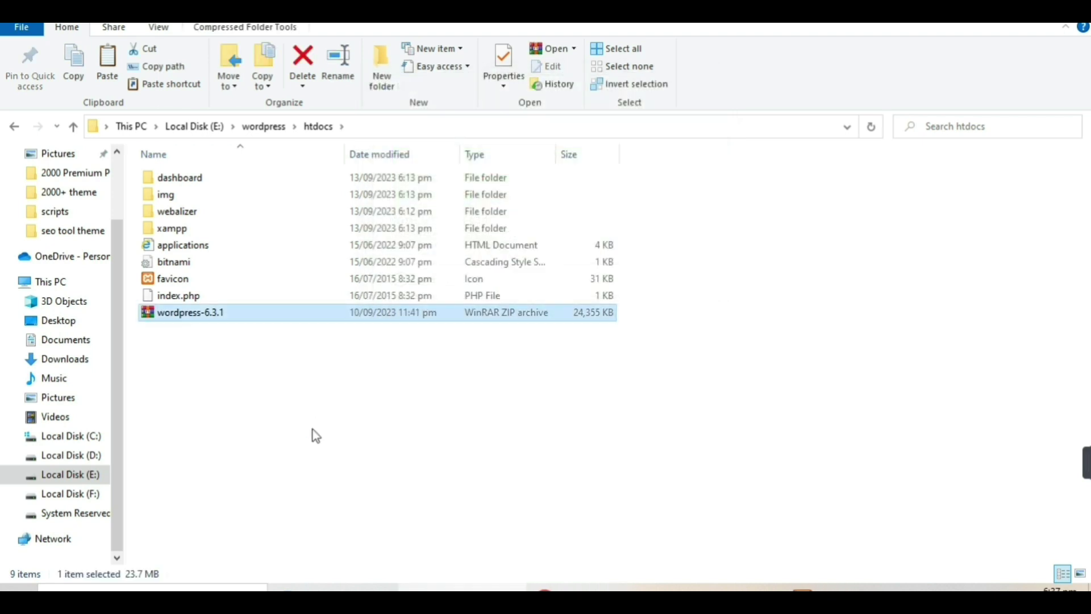
double_click(230, 314)
right_click(230, 313)
click(262, 337)
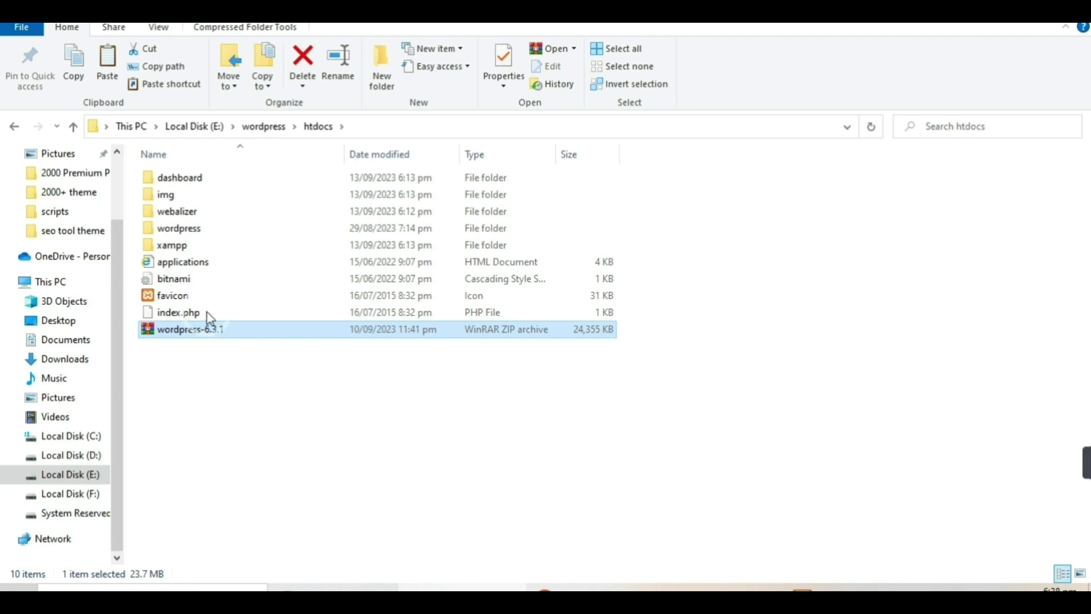
mouse_move(185, 234)
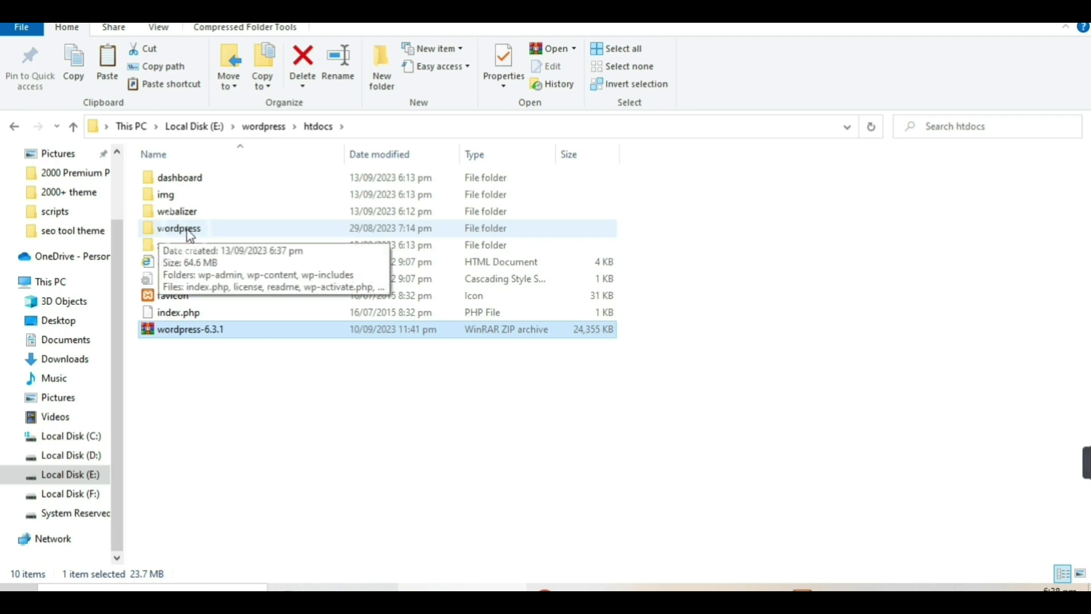
Rename the extracted wordpress folder in htdocs to toolsbygoher.
click(187, 230)
right_click(187, 230)
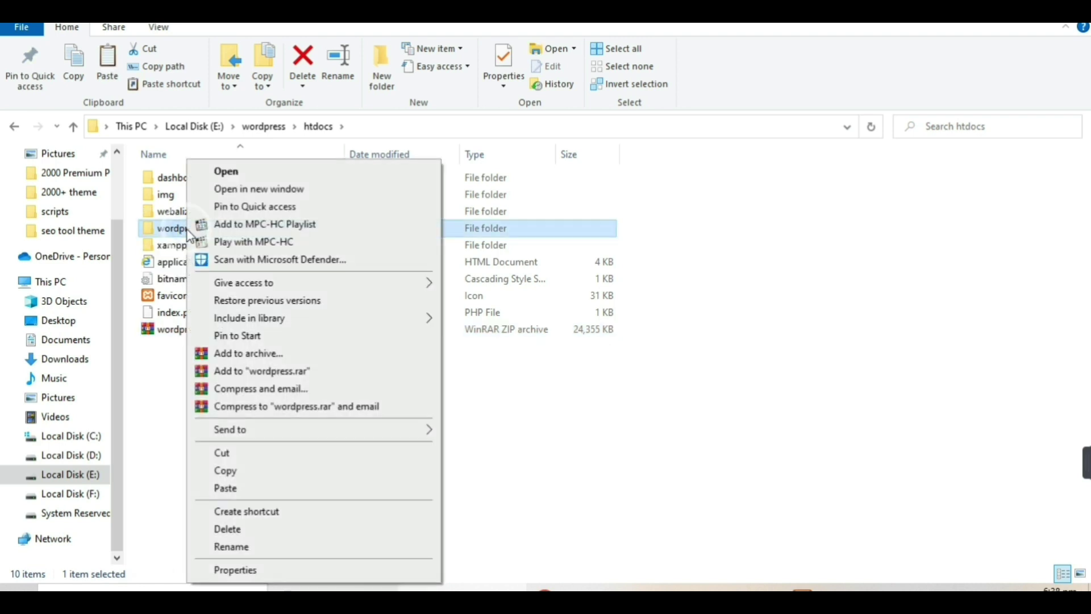
click(278, 546)
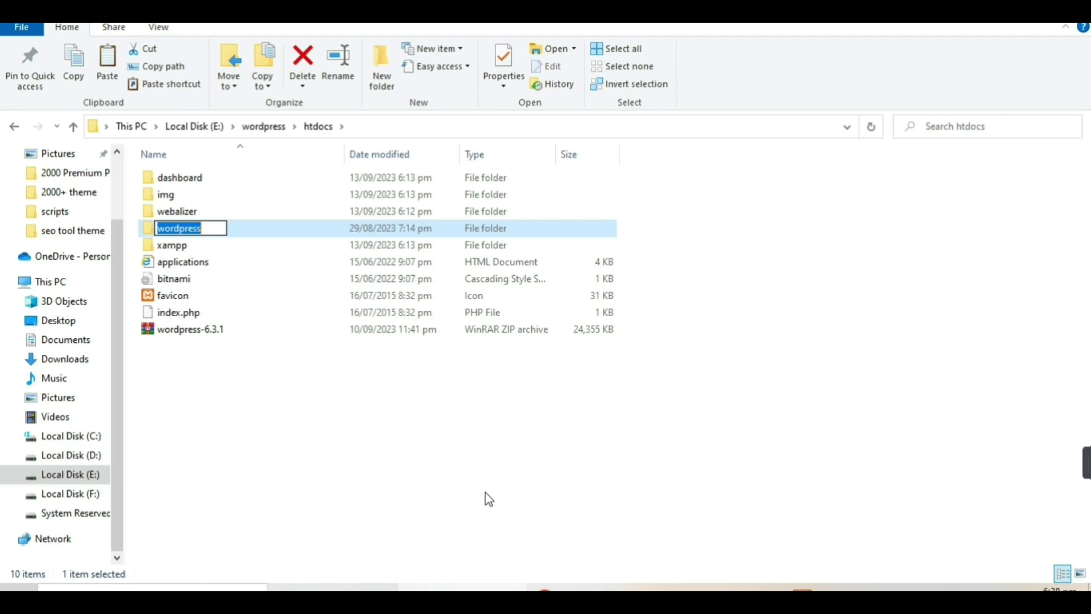
text(tools)
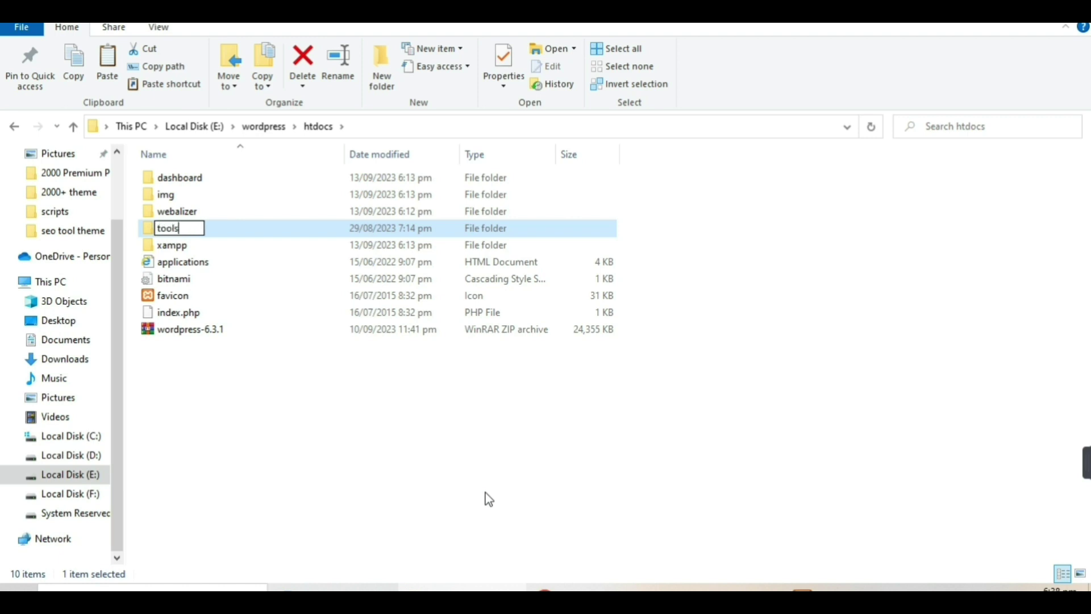
text(bygohe)
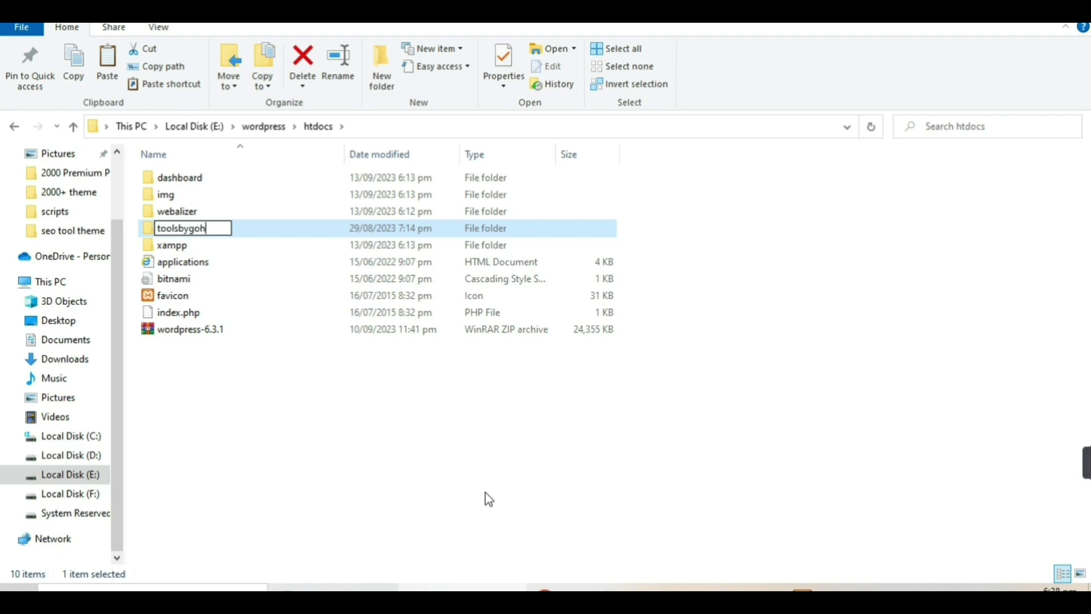
text(r)
click(334, 455)
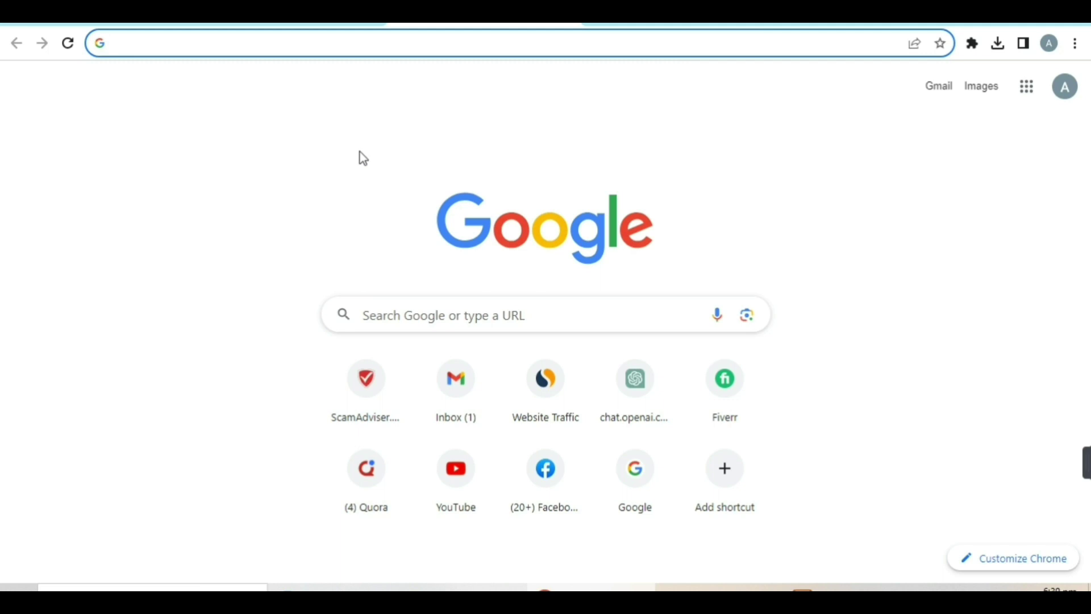
Load localhost/toolsbygoher/wp-admin/ in Chrome's address bar.
text(loc)
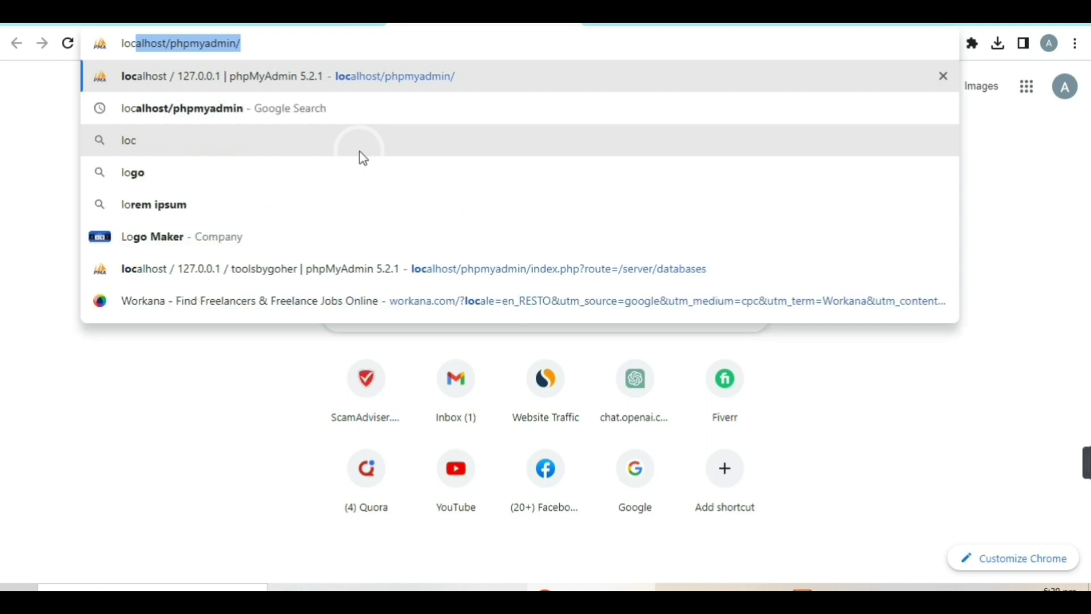
text(alho)
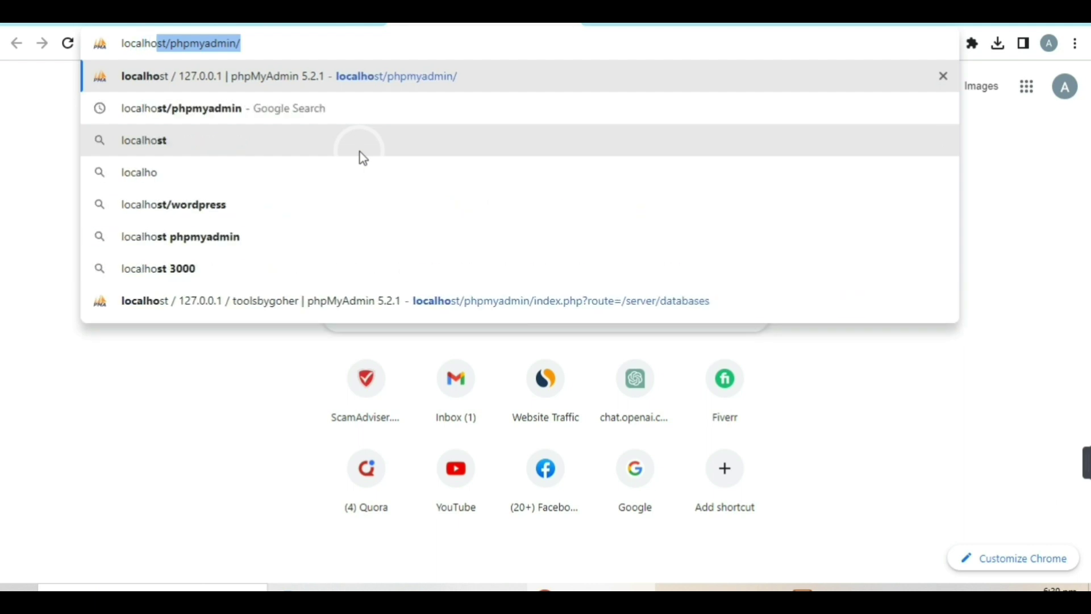
text(st/)
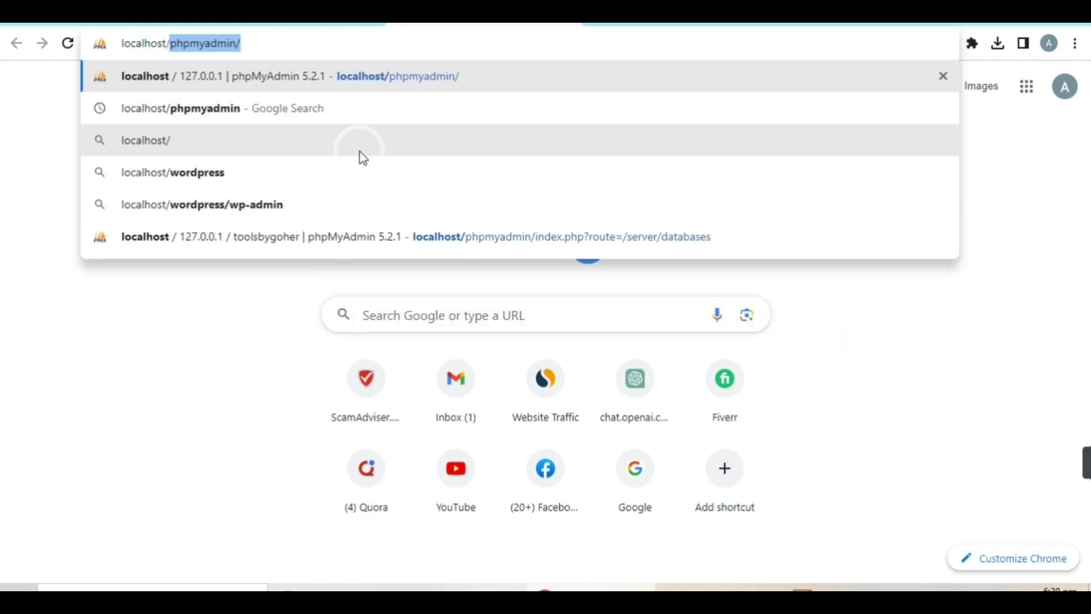
text(tool)
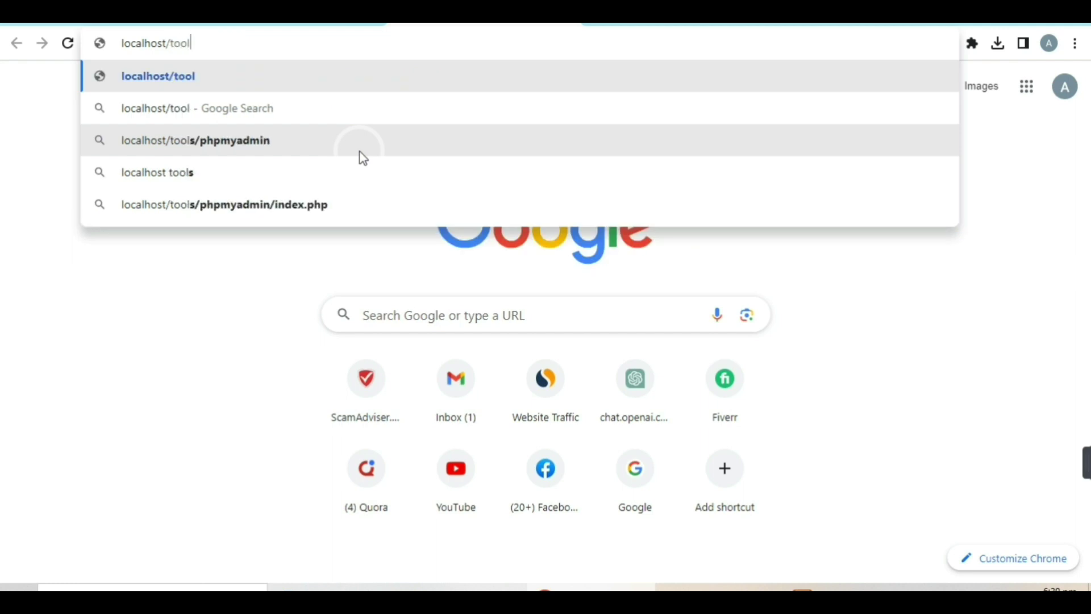
text(sbygo)
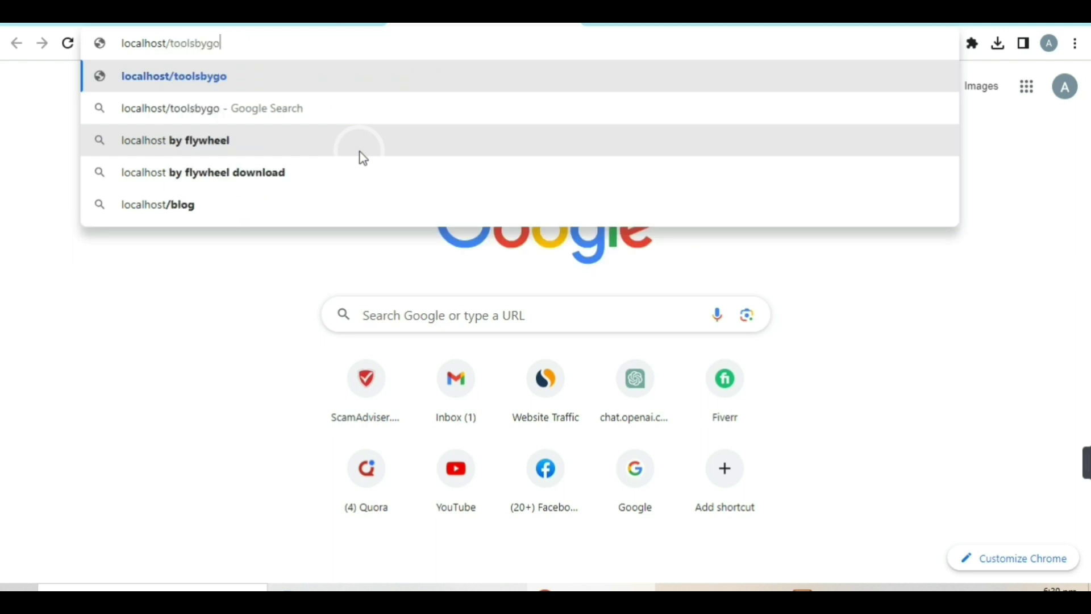
text(her)
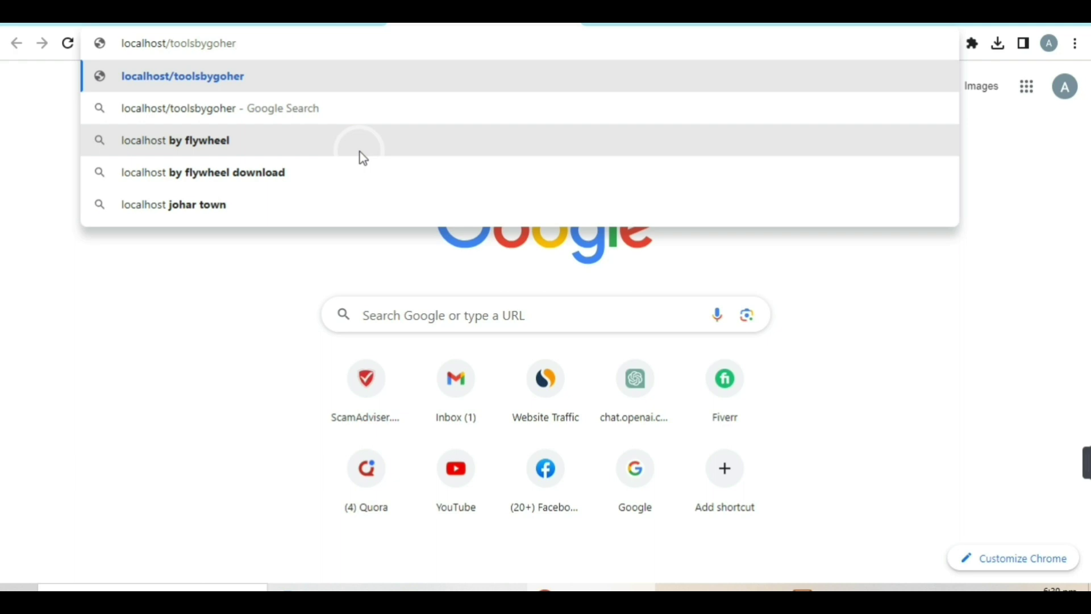
text(/wp)
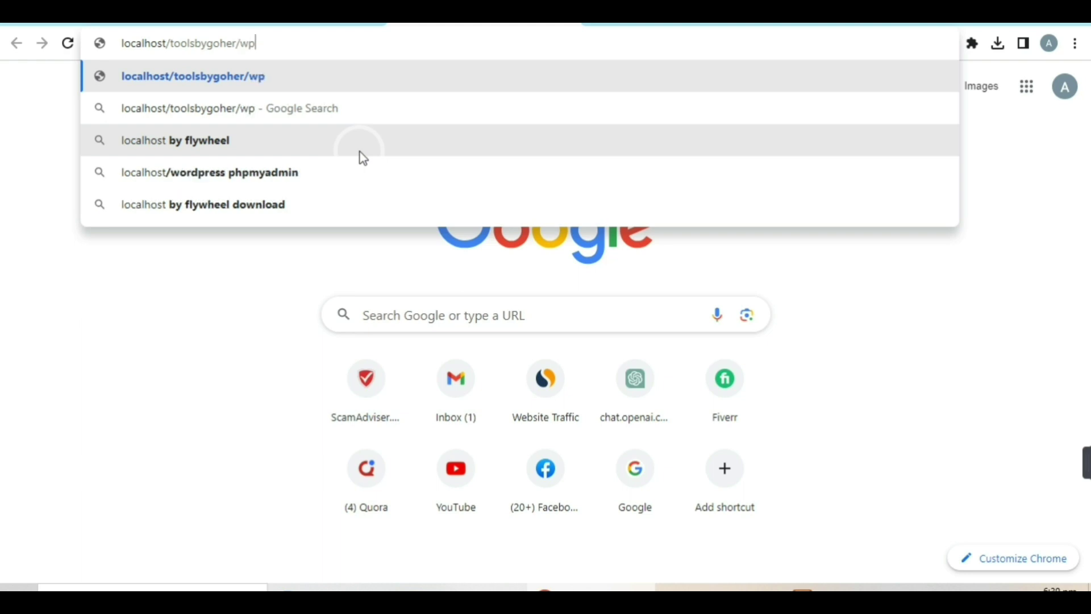
text(-a)
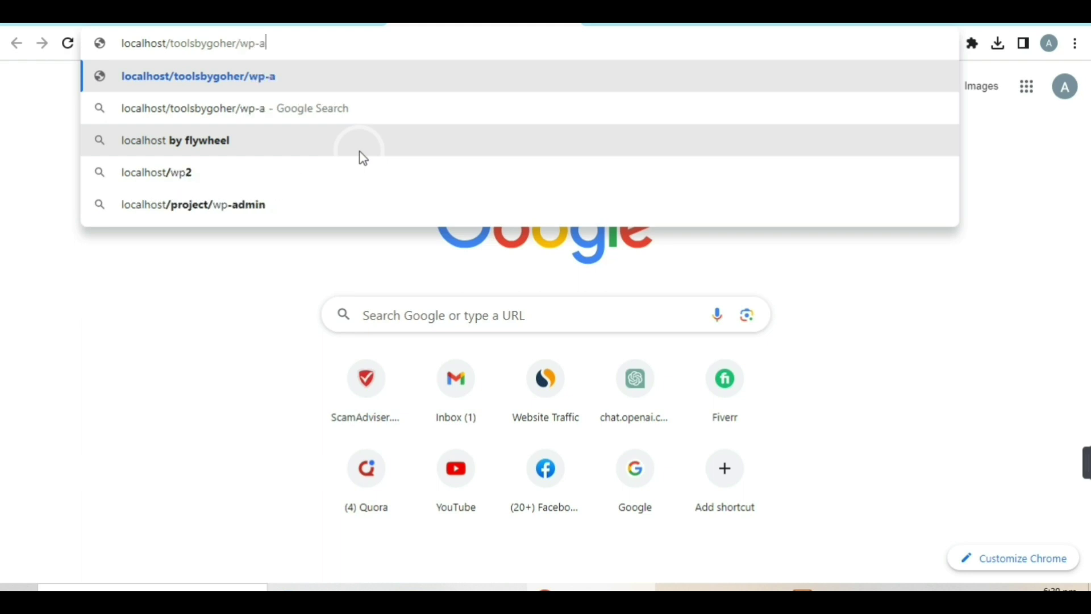
text(dmin)
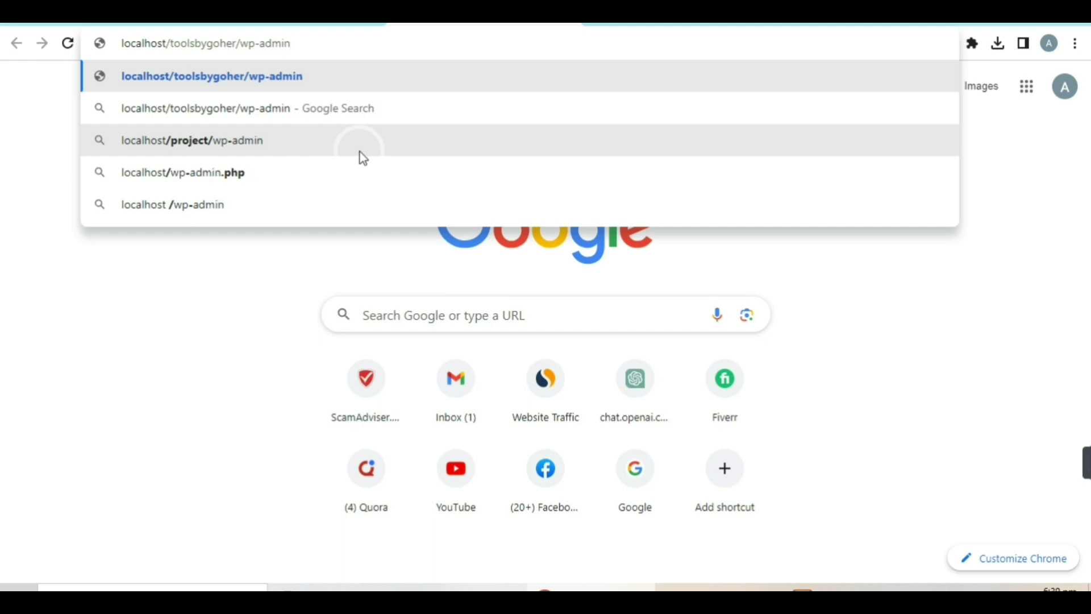
text(/)
key(Return)
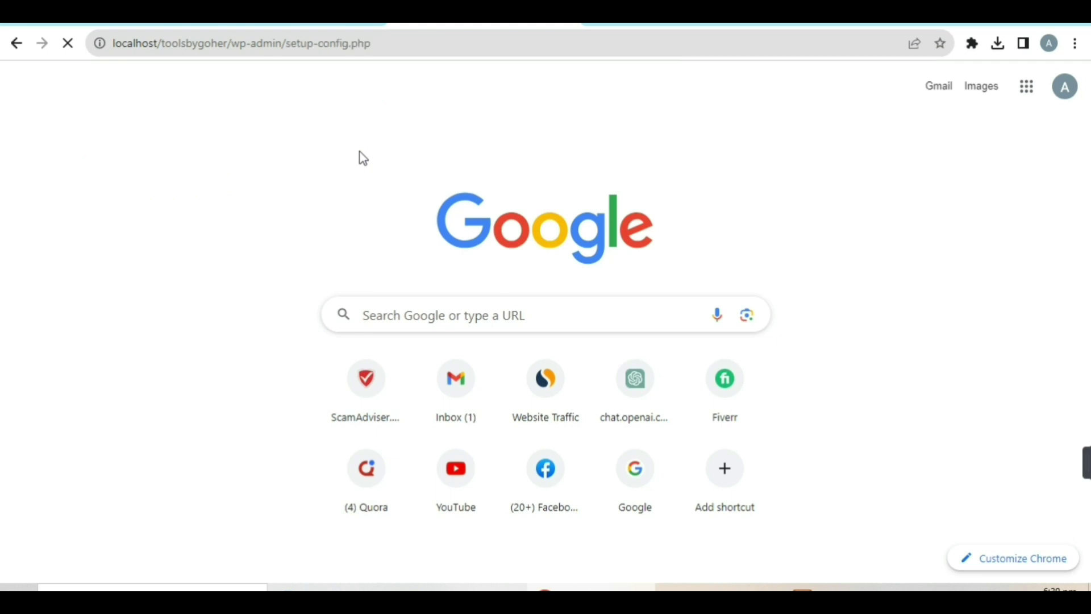
Choose English (United States) as the WordPress setup language.
click(360, 152)
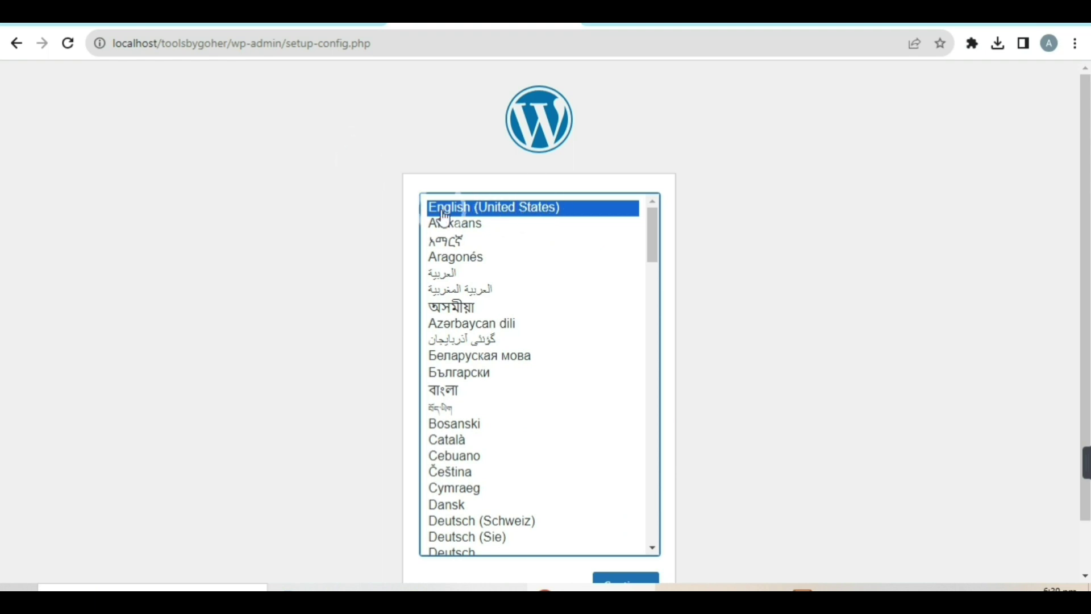
drag(1085, 267, 1085, 316)
click(624, 531)
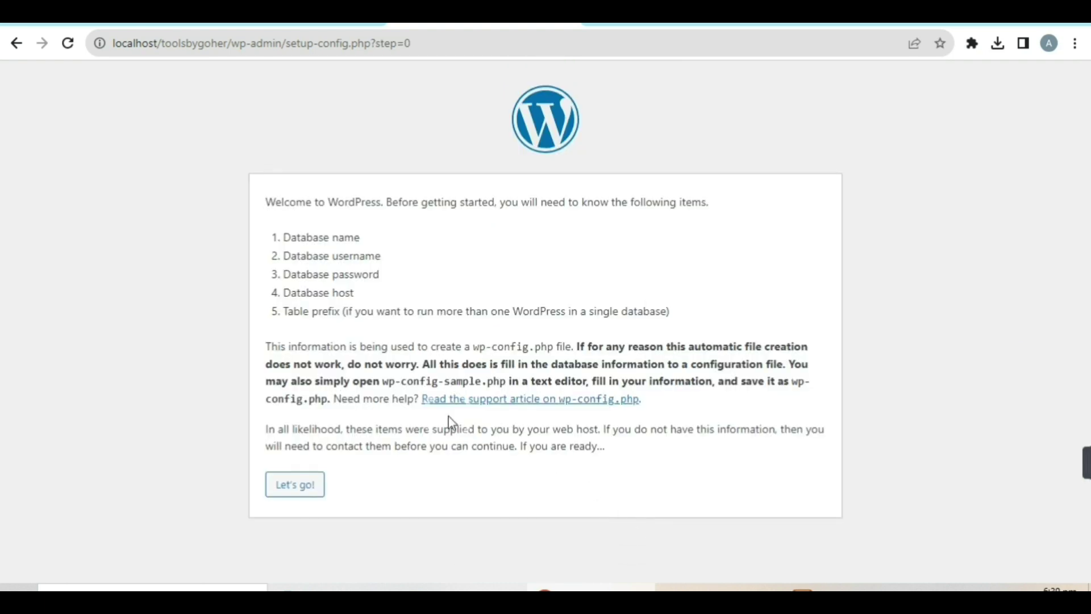
Submit database connection details: database toolsbygoher, username root.
click(306, 493)
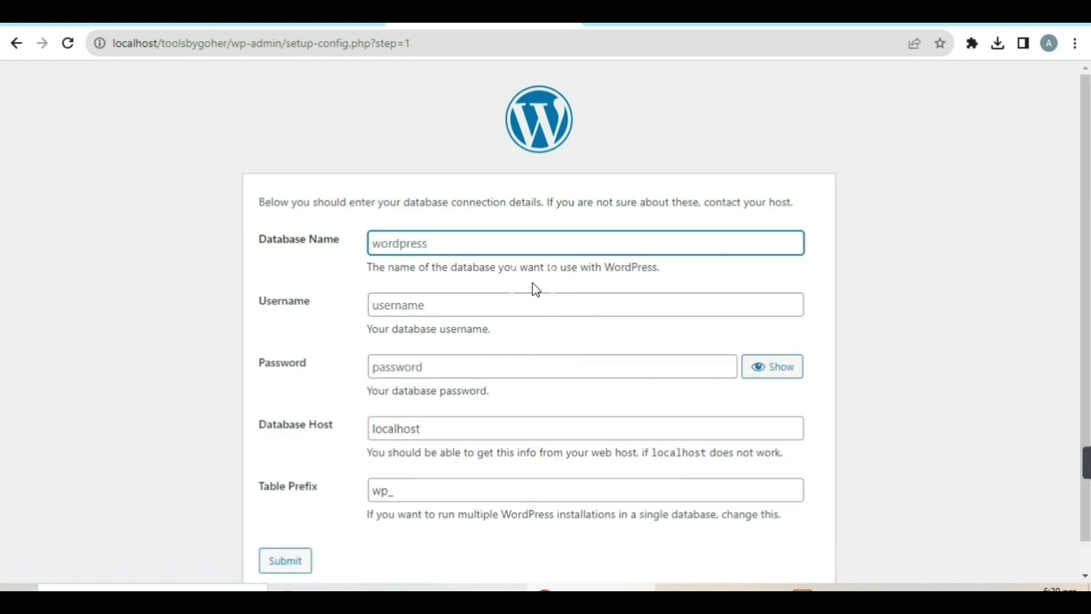
click(396, 243)
text(toolsby)
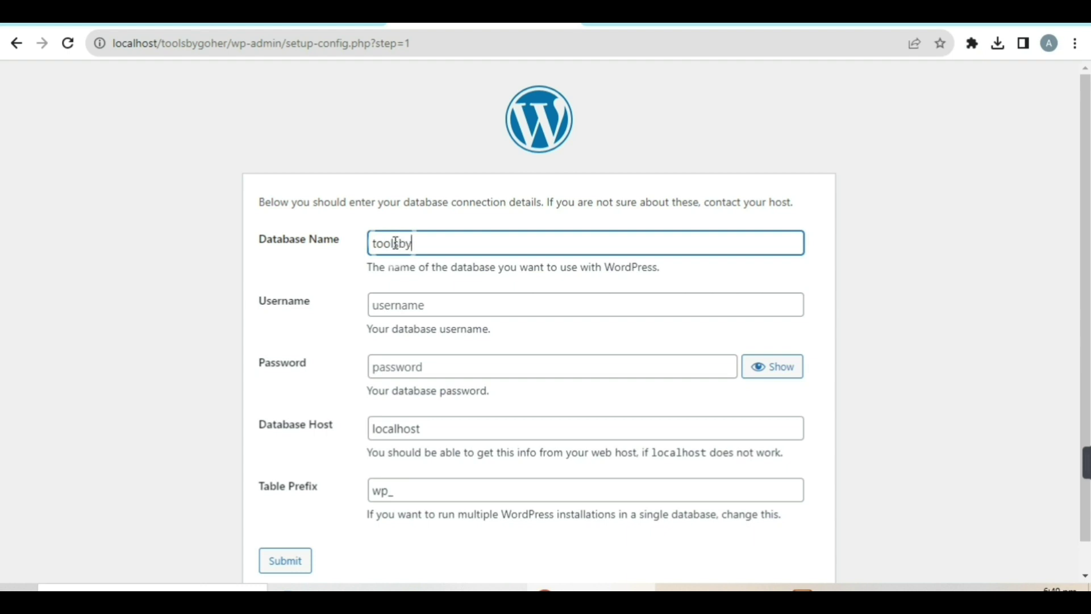
text(goher)
click(421, 302)
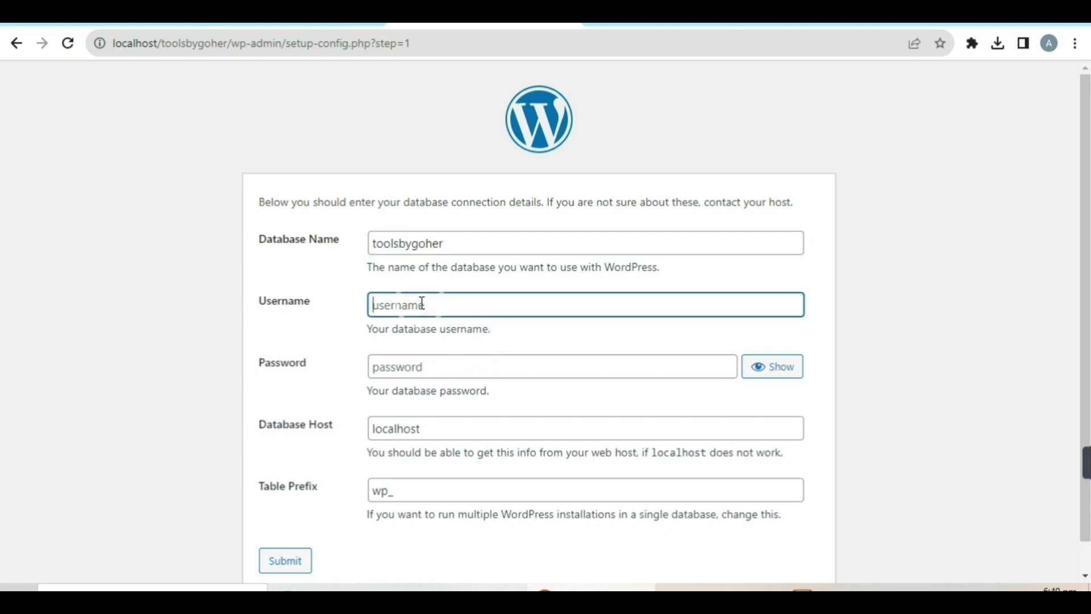
text(root)
scroll(449, 467, down, 1)
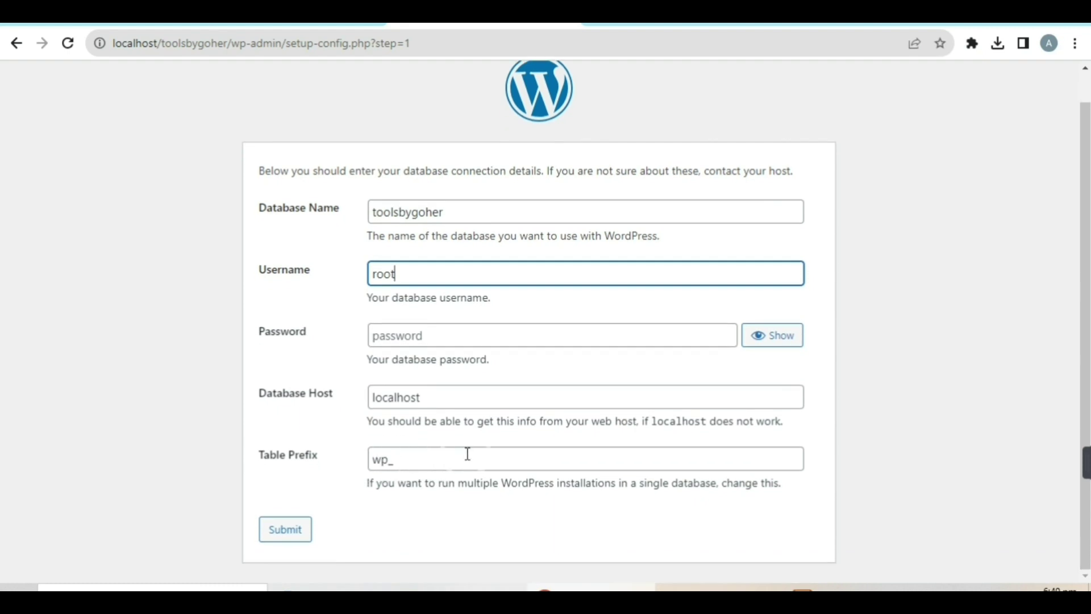
click(299, 535)
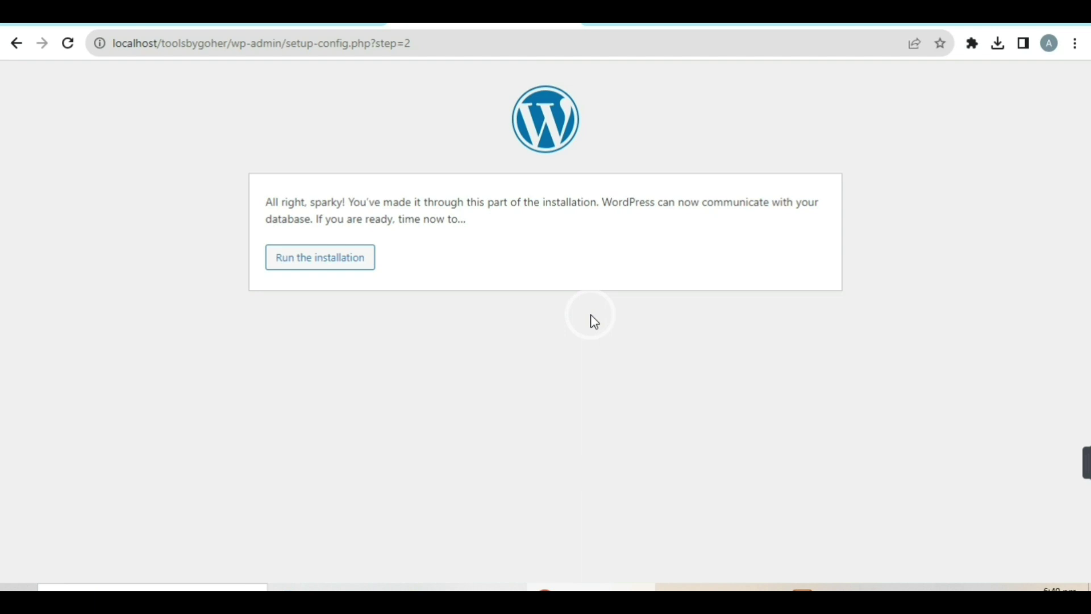
Run the installation and set site title toolsbygoher with admin username admin.
click(316, 265)
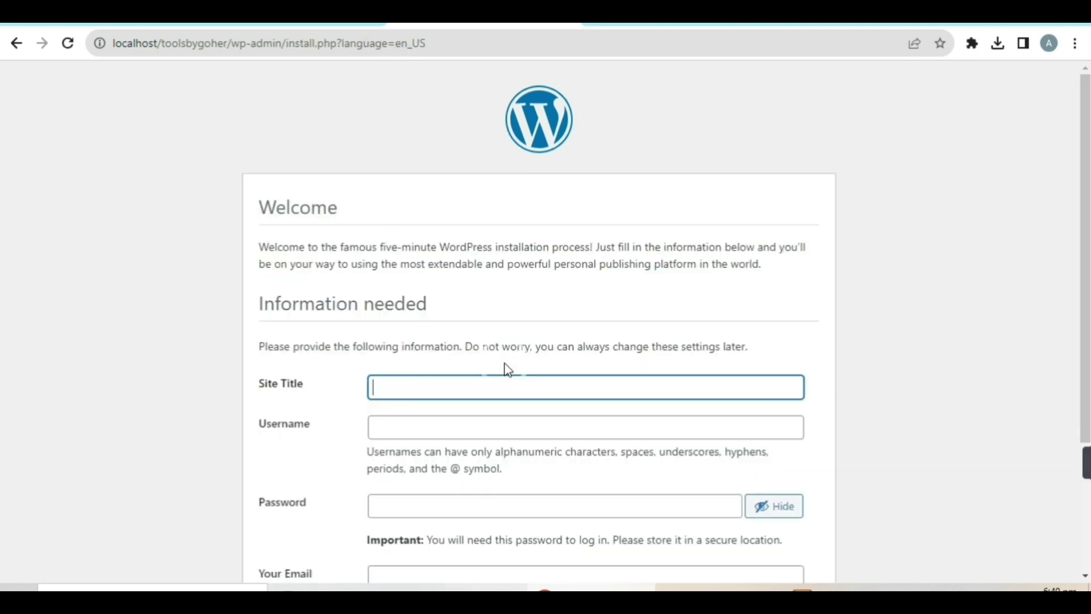
scroll(399, 292, down, 3)
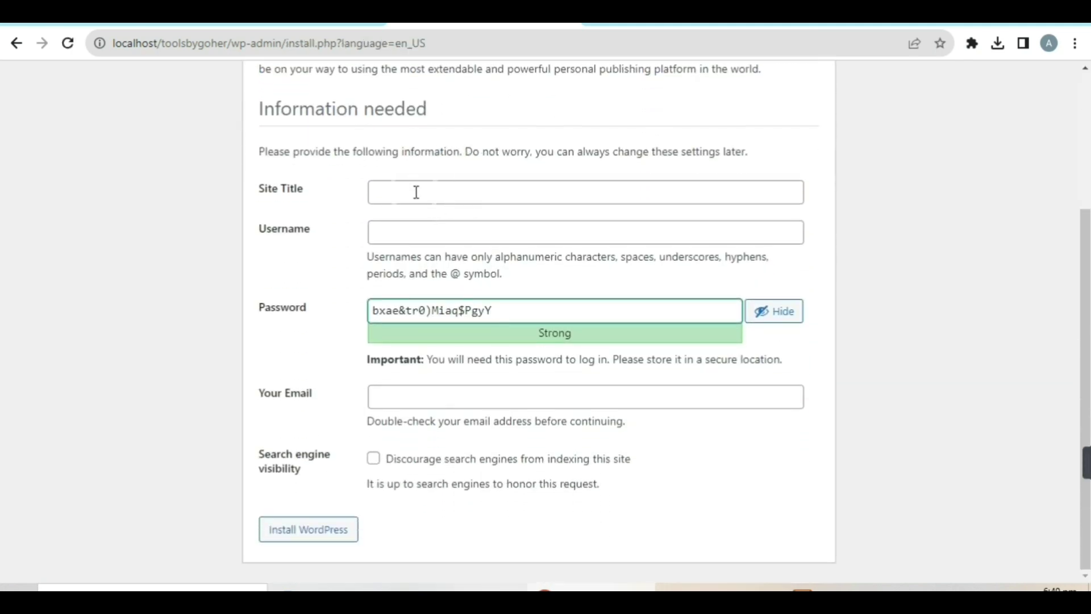
click(416, 189)
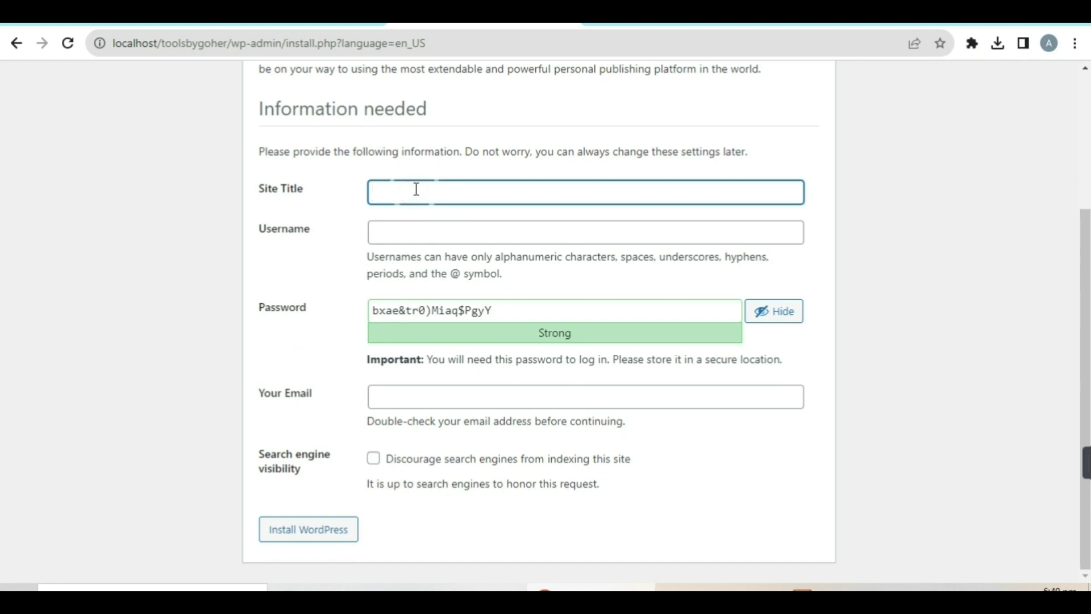
text(toolsbyheera)
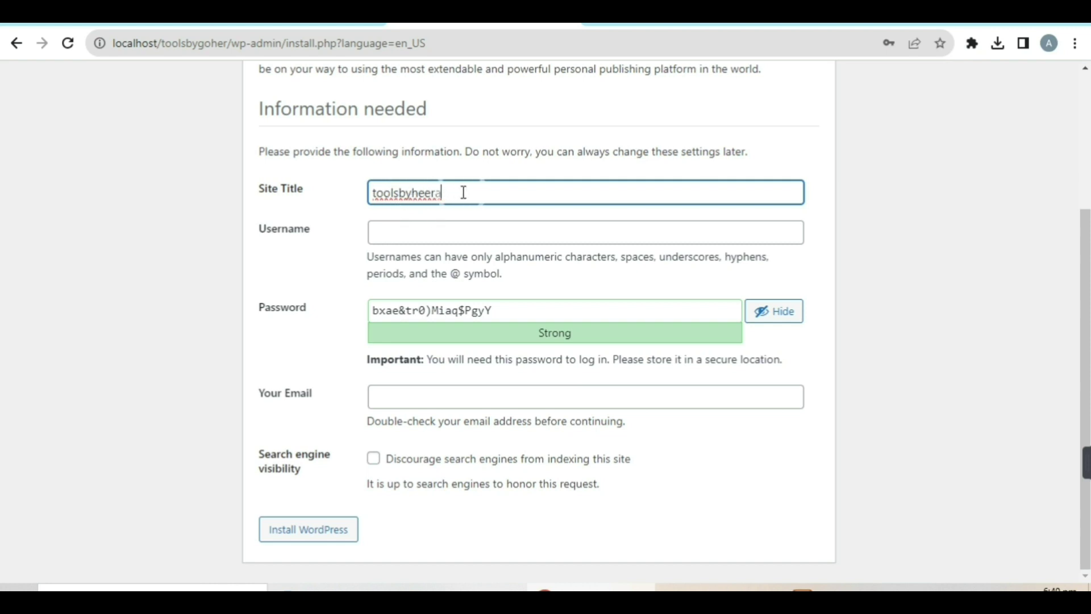
click(450, 194)
drag(449, 195, 406, 209)
click(403, 234)
text(admin)
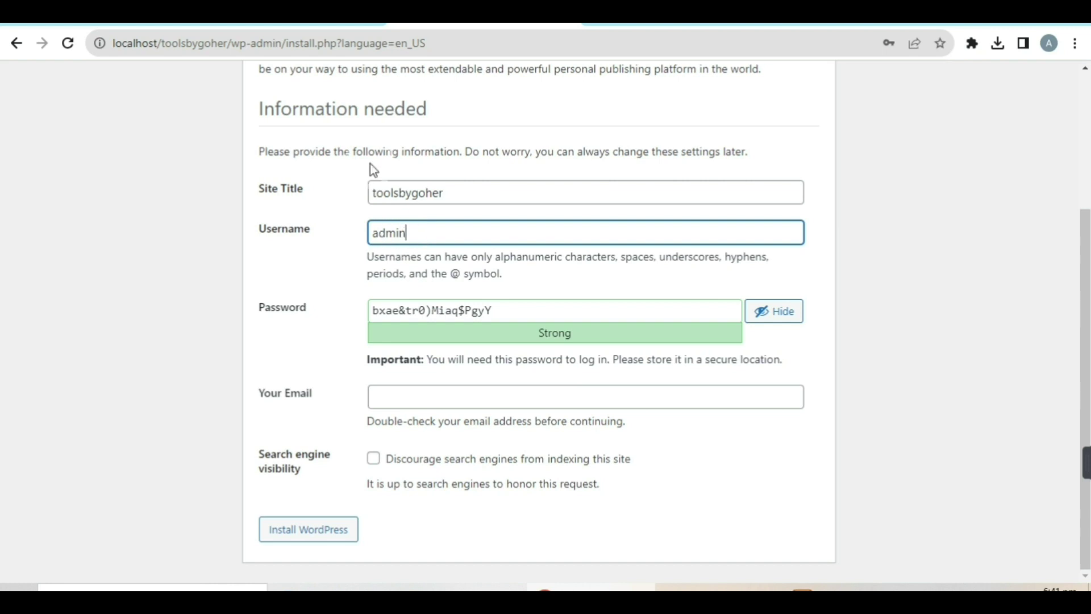
Set and confirm a weak admin password, paste the admin e-mail, and install WordPress.
click(521, 308)
drag(520, 308, 364, 312)
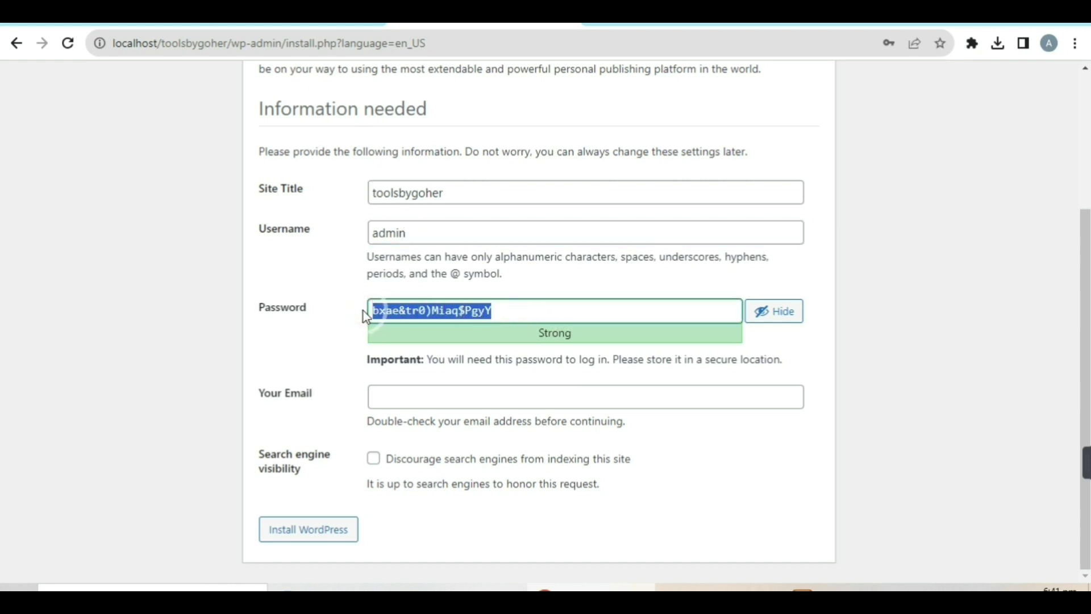
text(admin)
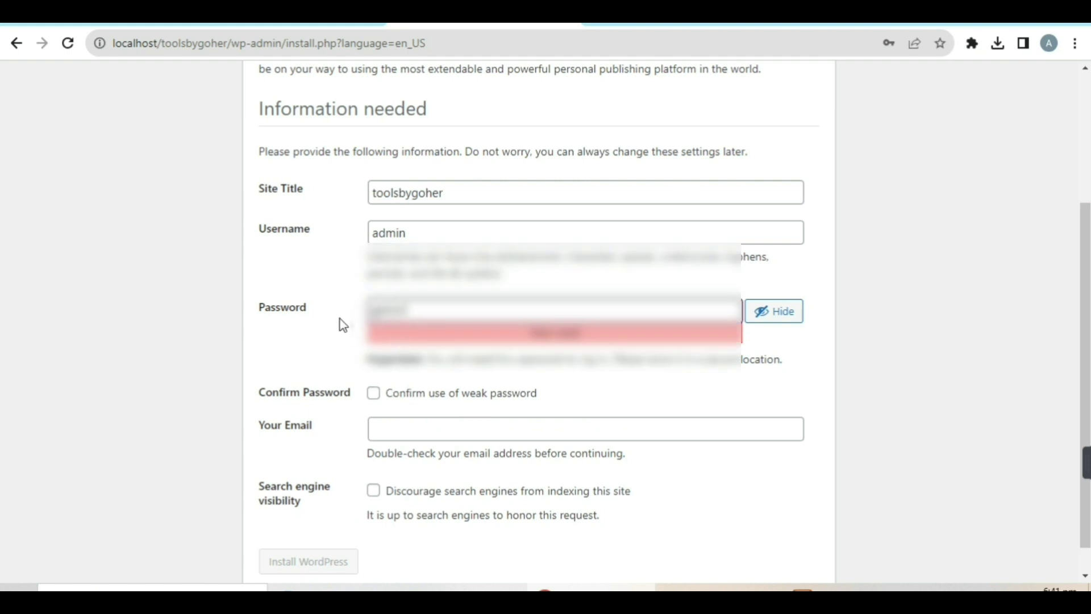
click(374, 393)
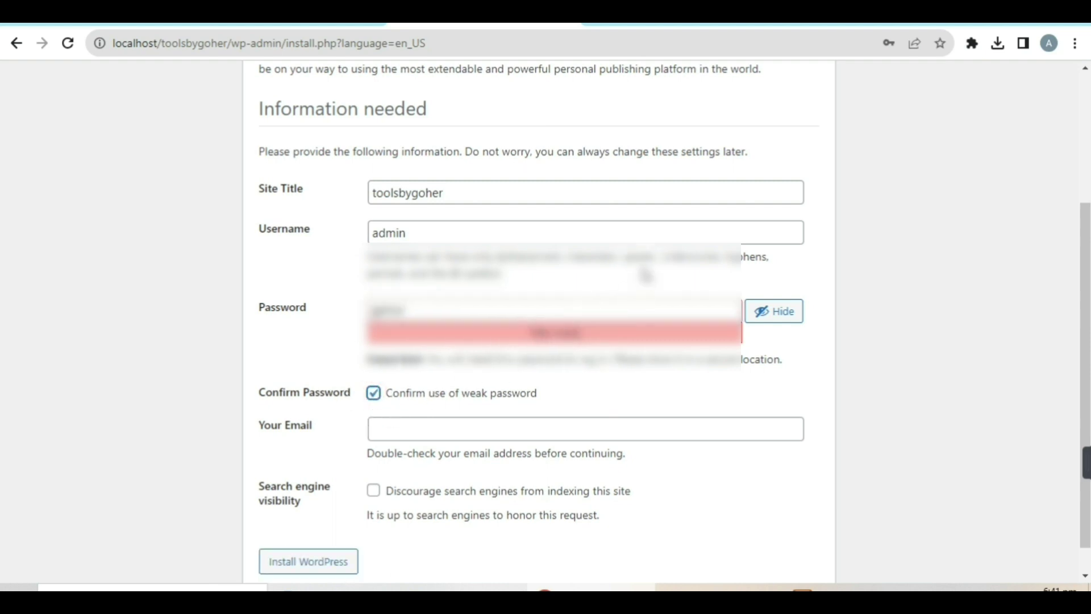
scroll(642, 273, down, 1)
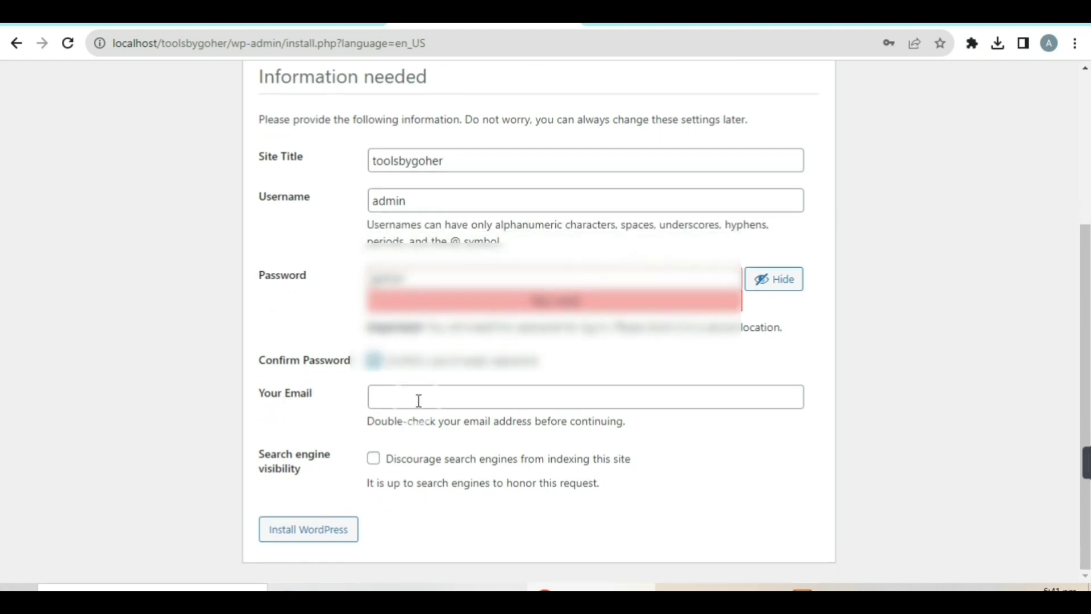
click(419, 400)
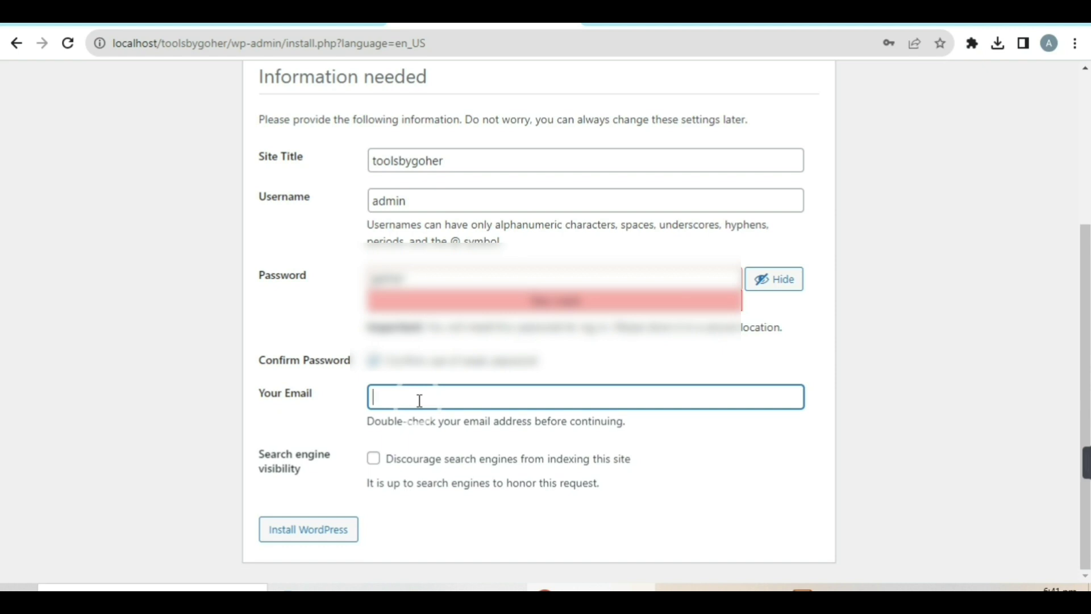
key(ctrl+v)
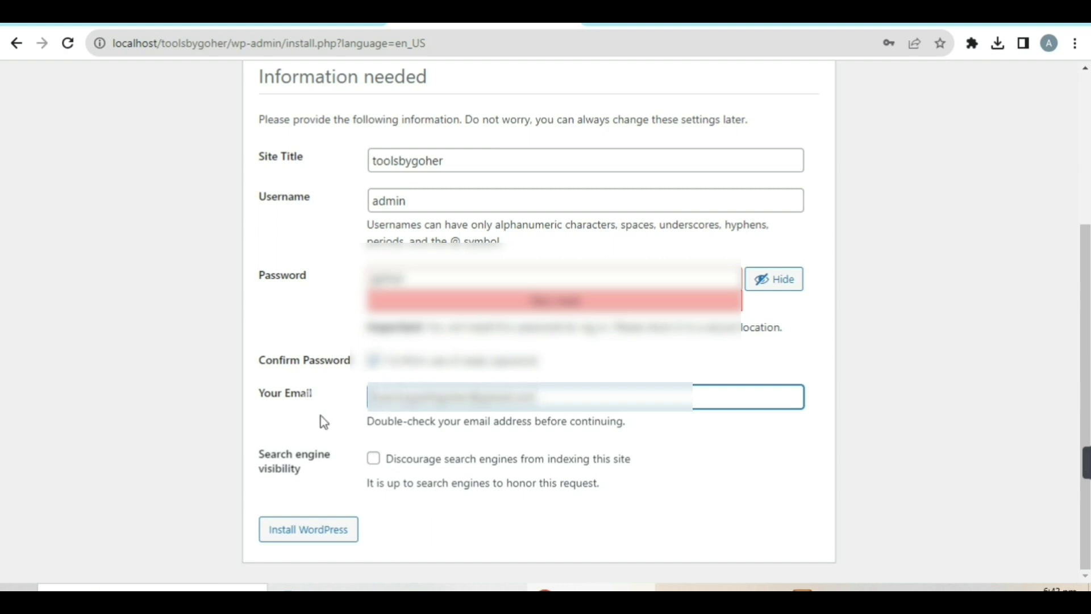
click(304, 536)
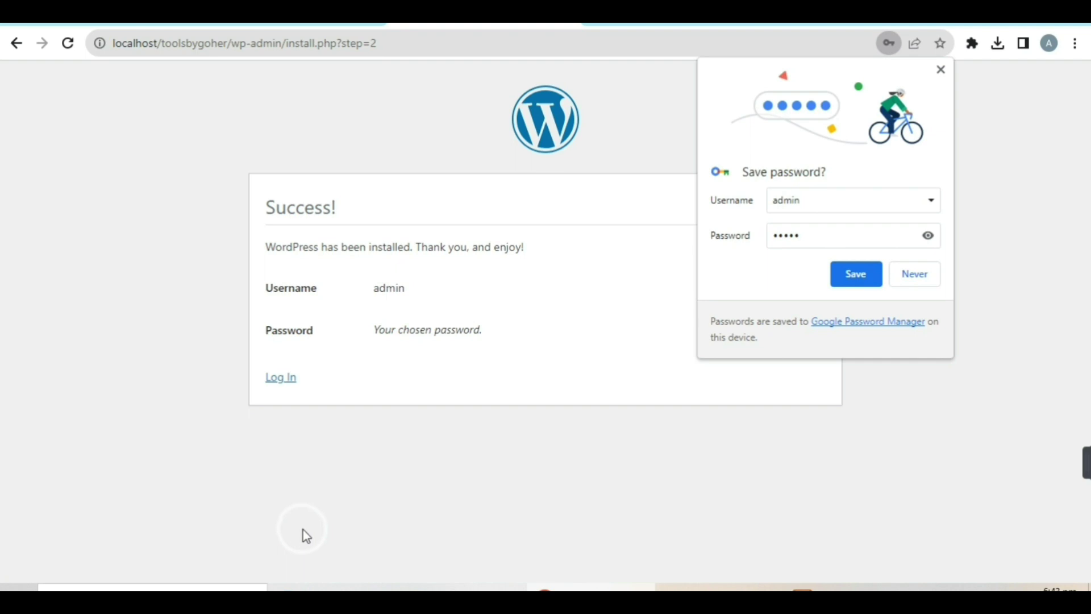
Decline Chrome's password saving and go to the WordPress login page.
click(930, 273)
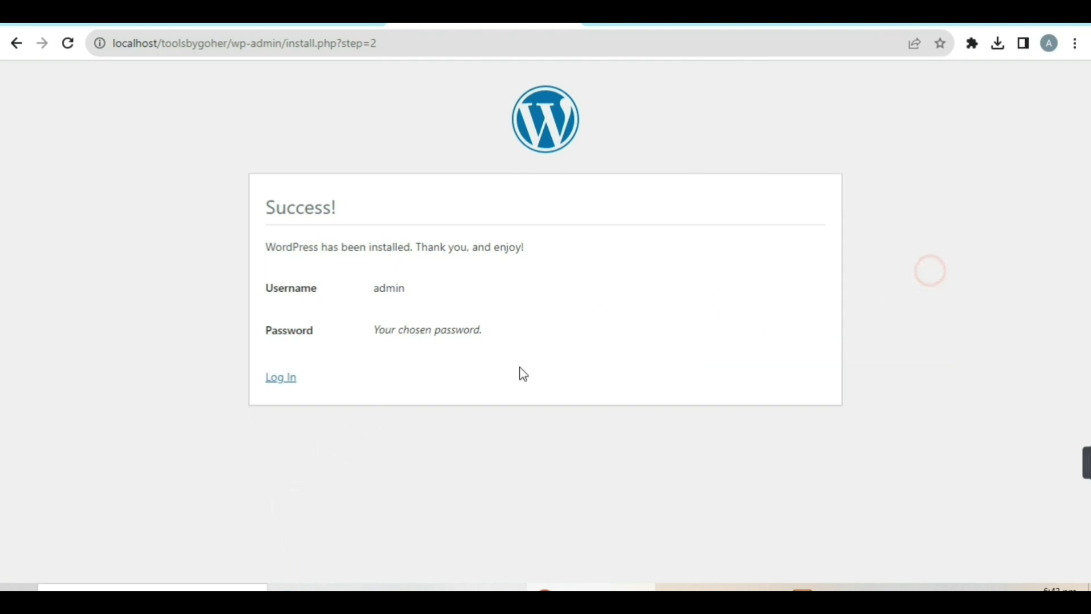
click(455, 401)
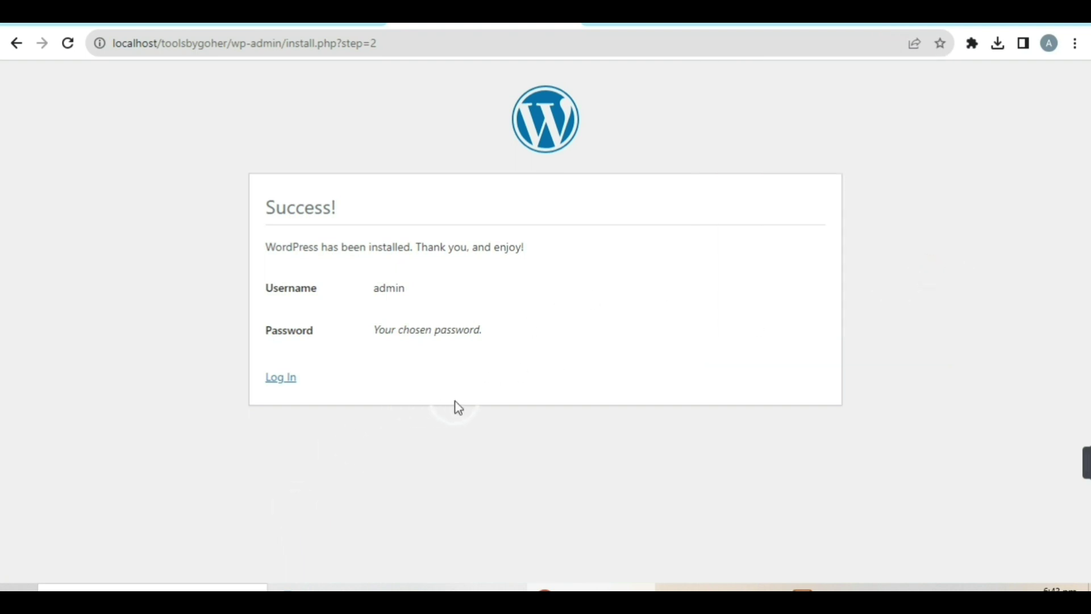
click(281, 378)
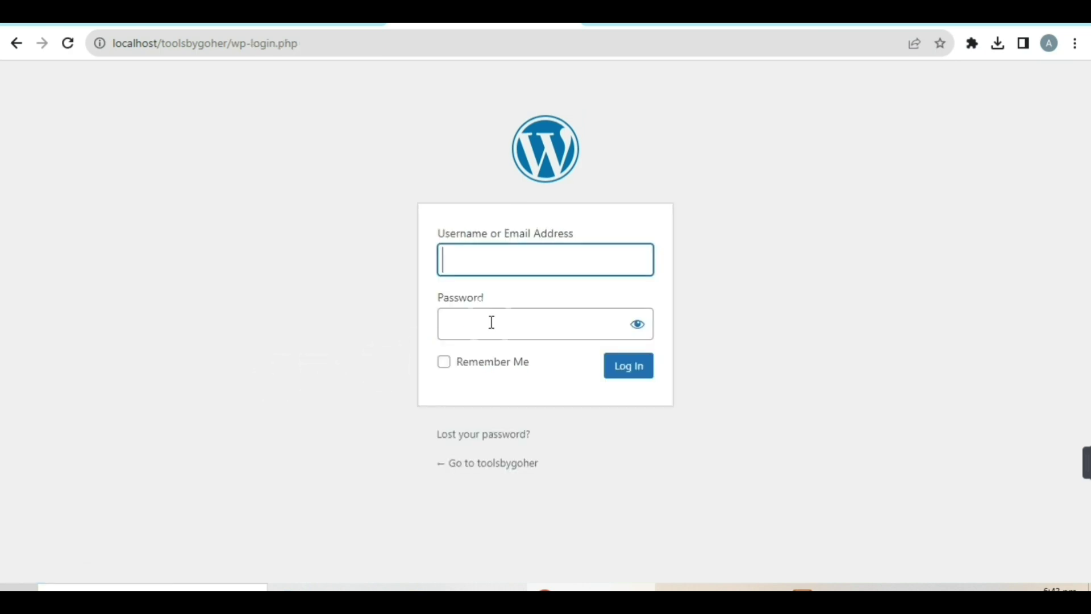
Sign in on the wp-login page with the admin account's username and password.
click(697, 285)
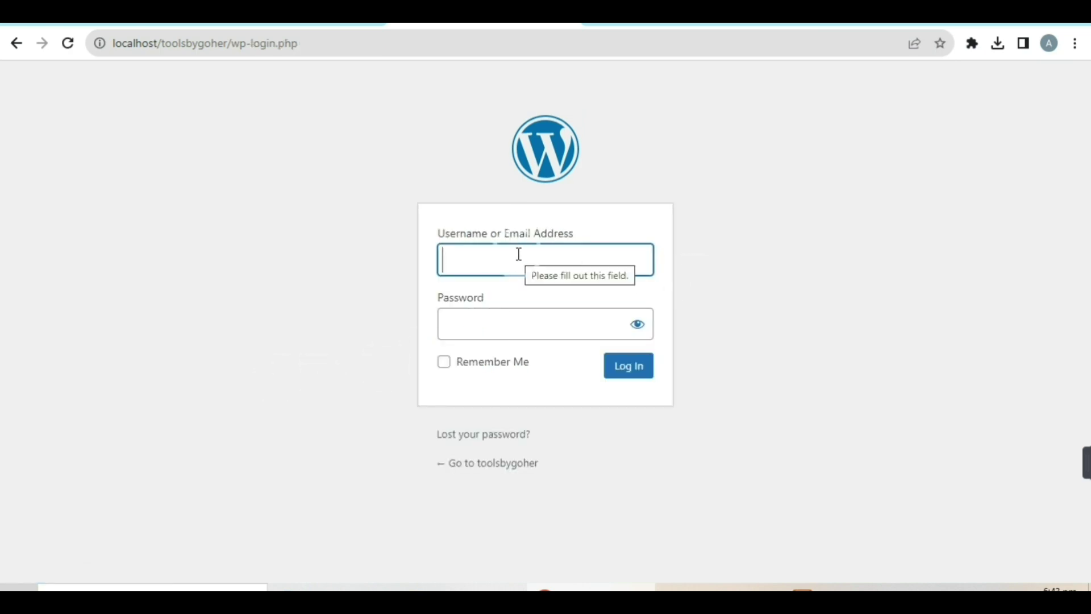
text(admin)
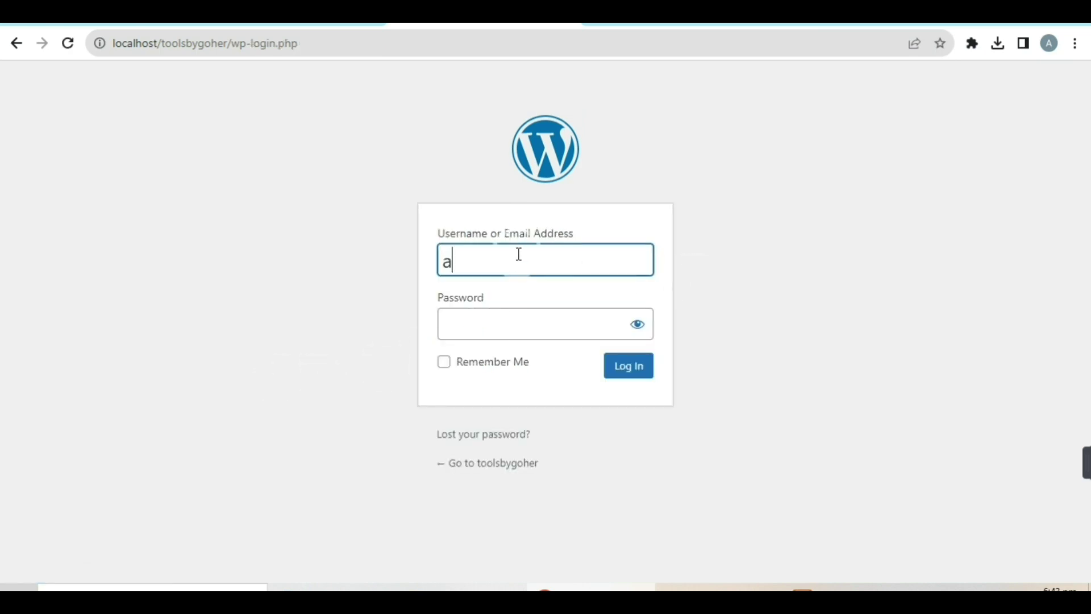
key(Tab)
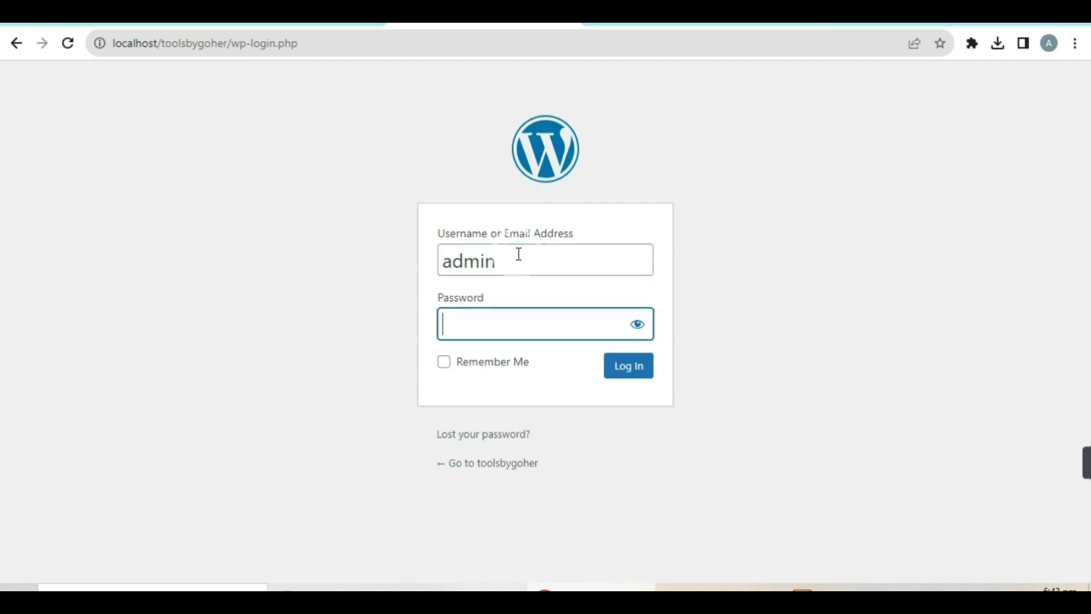
text(admin)
click(633, 372)
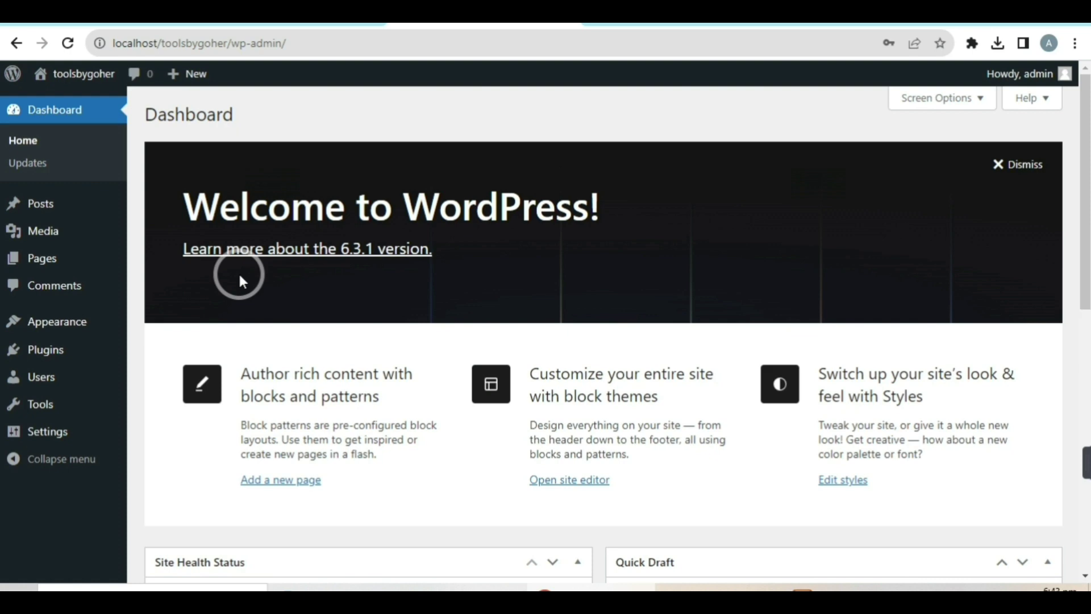
Scroll through the Dashboard widgets and the Welcome to WordPress 6.3.1 panel.
scroll(489, 241, down, 10)
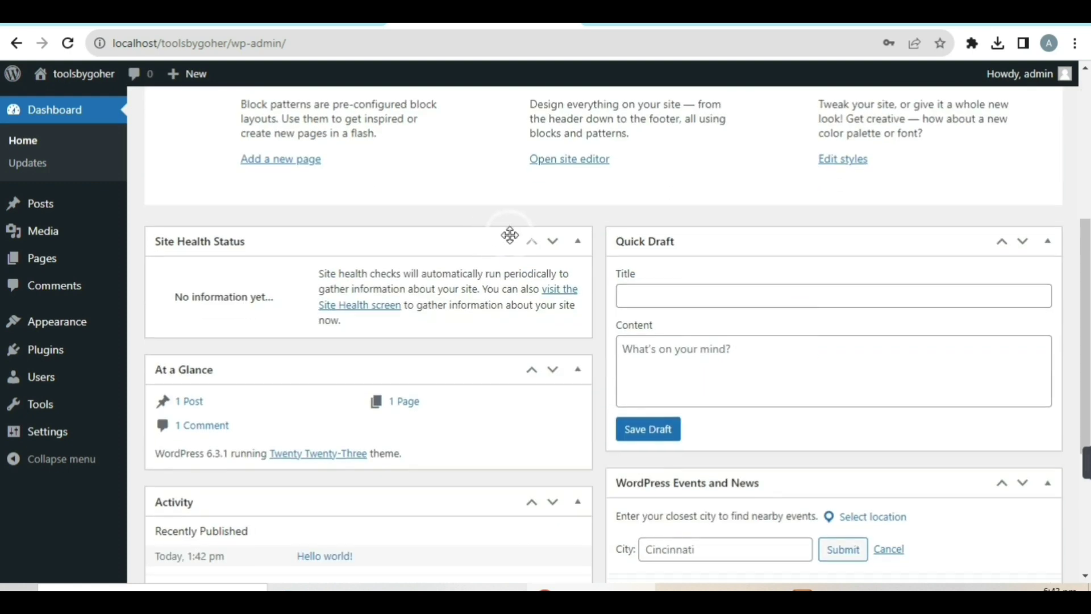
scroll(622, 278, up, 10)
scroll(621, 277, down, 6)
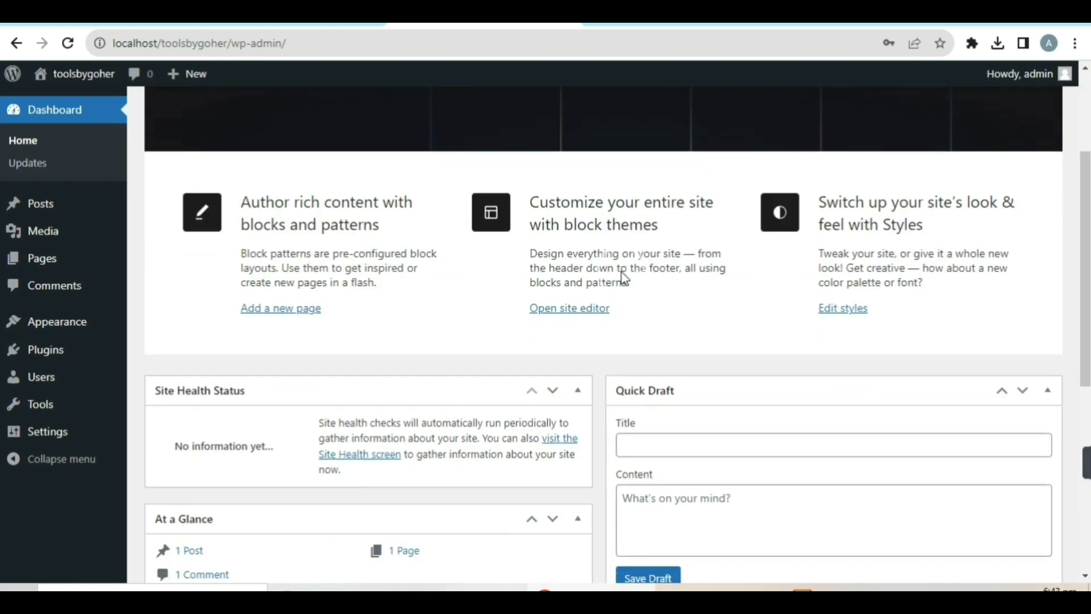
scroll(623, 278, up, 5)
scroll(621, 275, down, 5)
scroll(621, 275, up, 5)
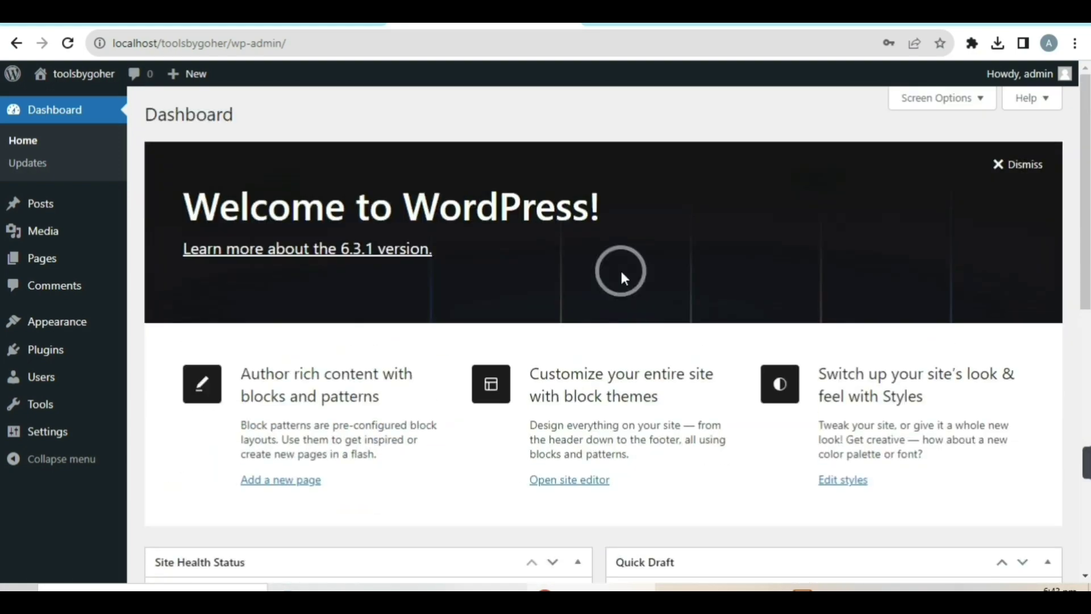
scroll(624, 279, down, 10)
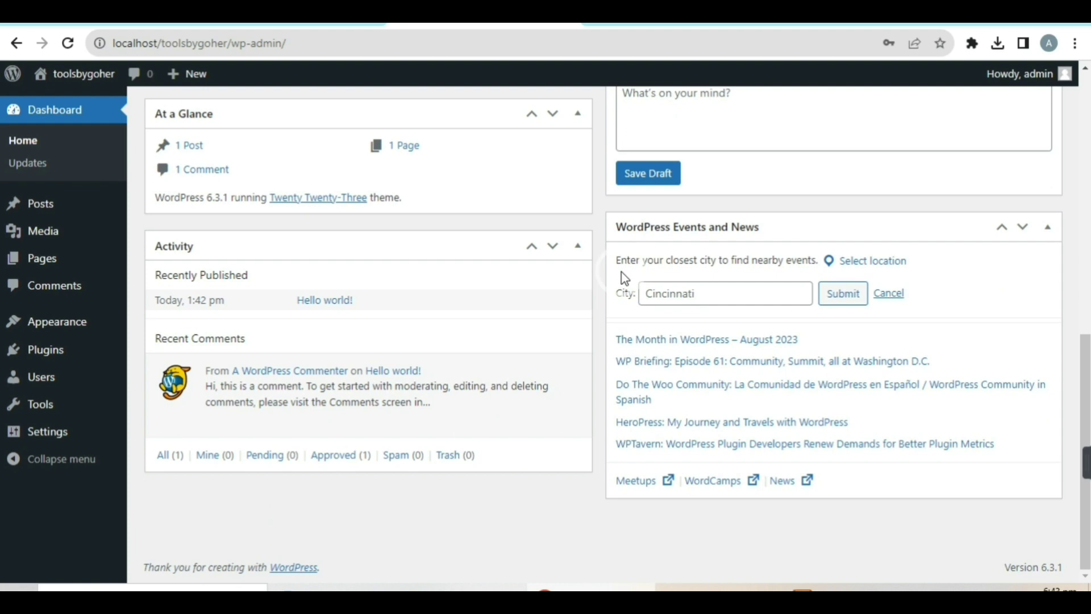
scroll(625, 278, up, 10)
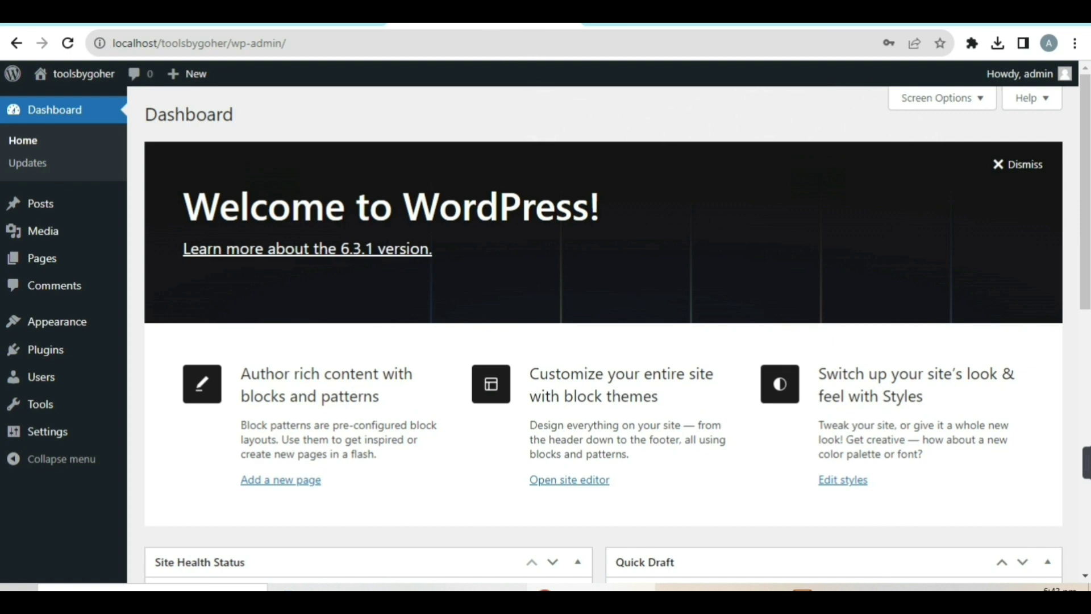
Switch between the WordPress download and Google results tabs, then minimize Chrome.
click(384, 26)
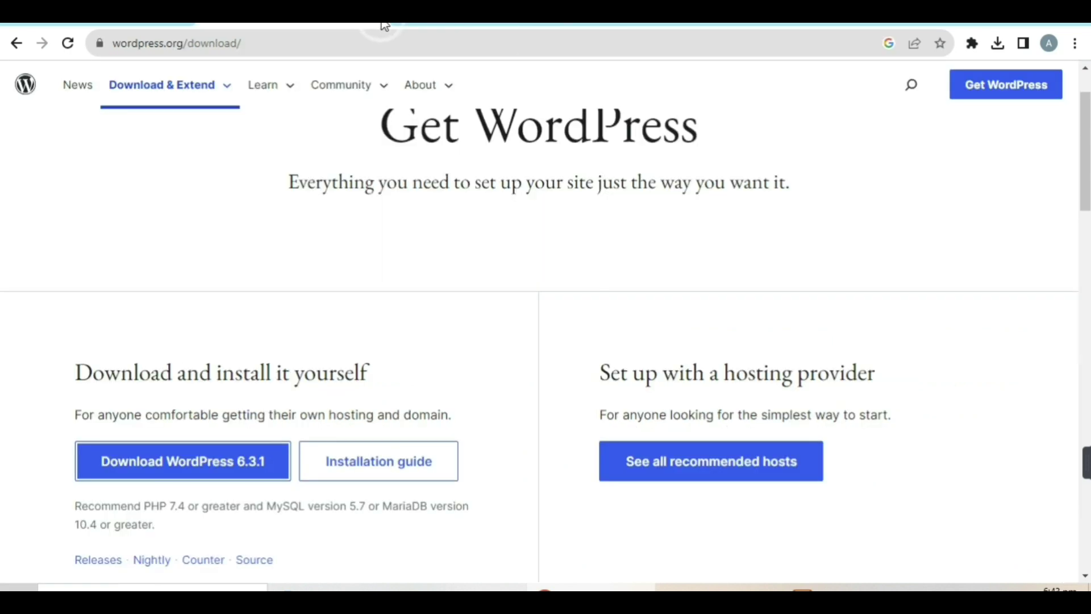
click(376, 25)
click(986, 24)
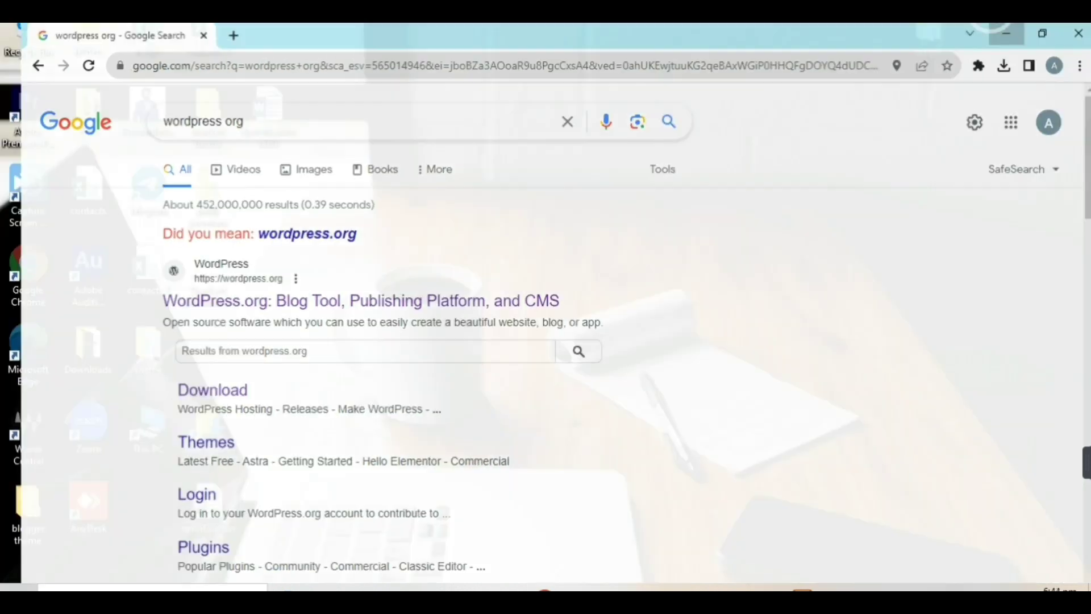
Close the XAMPP Control Panel and minimize the htdocs File Explorer window to show the desktop.
click(803, 587)
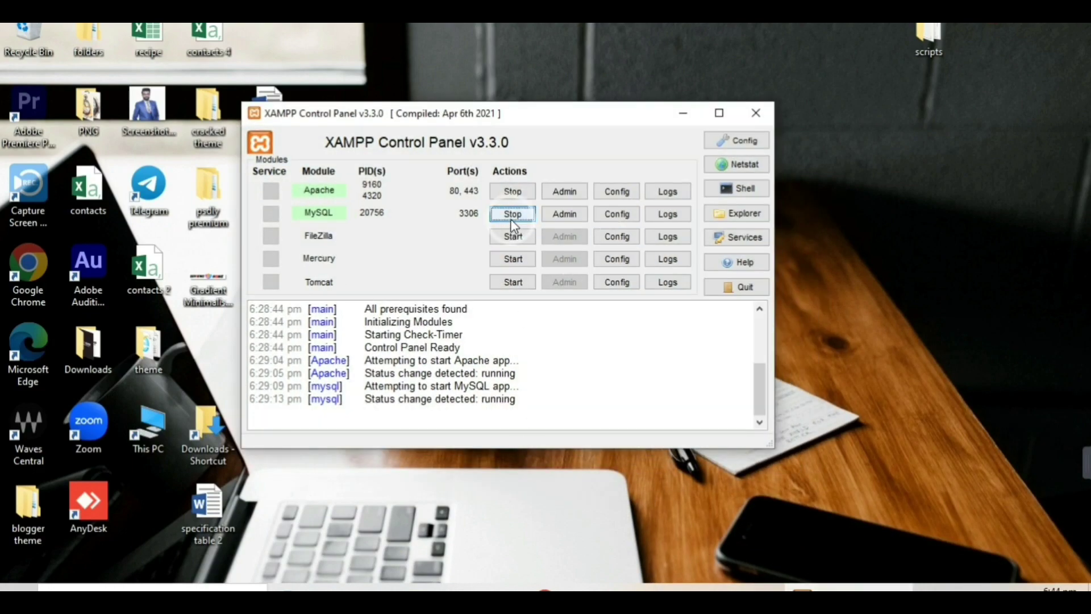
click(755, 113)
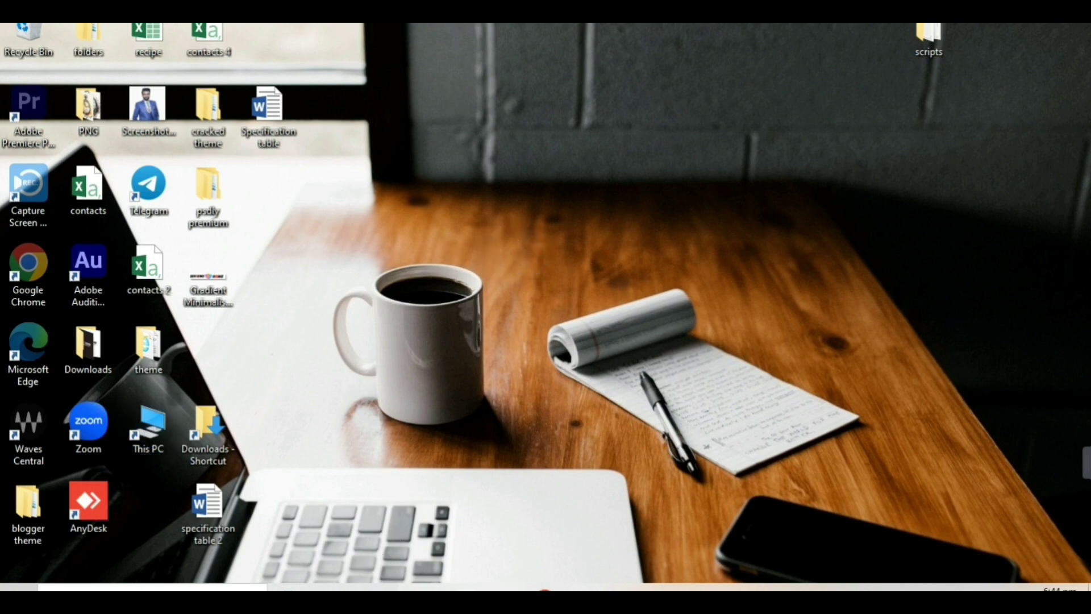
click(504, 588)
click(504, 587)
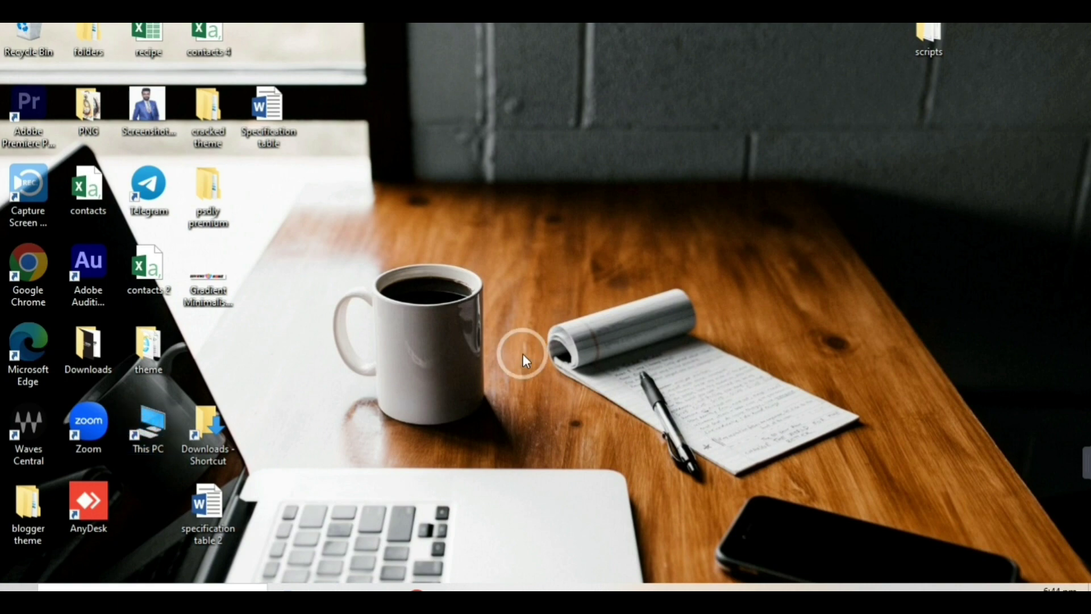
Launch xampp-control from the wordpress folder on Local Disk (E:), then hide the file window.
key(super+e)
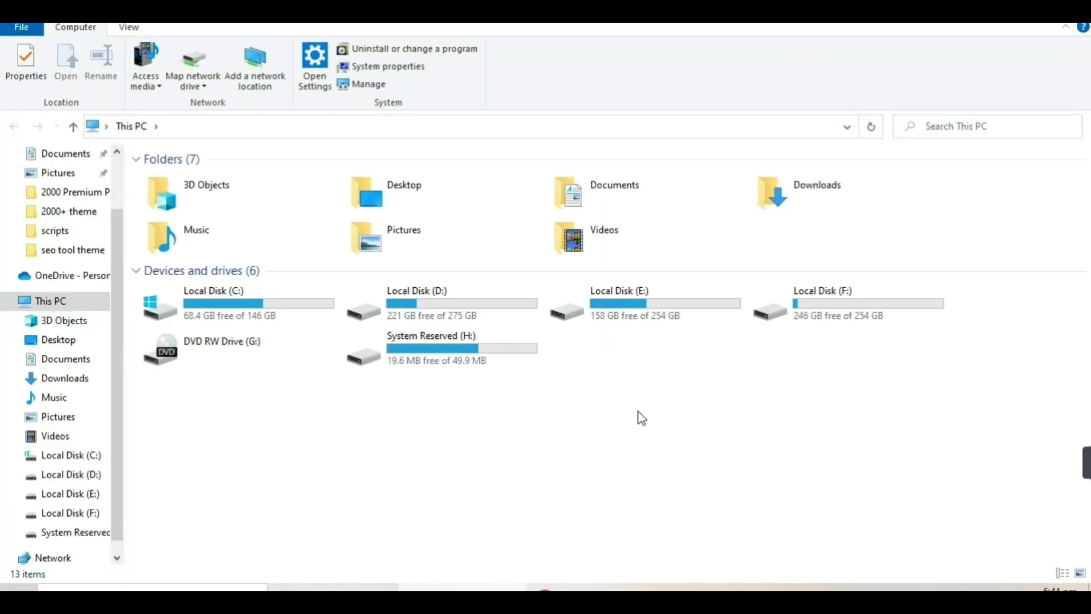
double_click(649, 323)
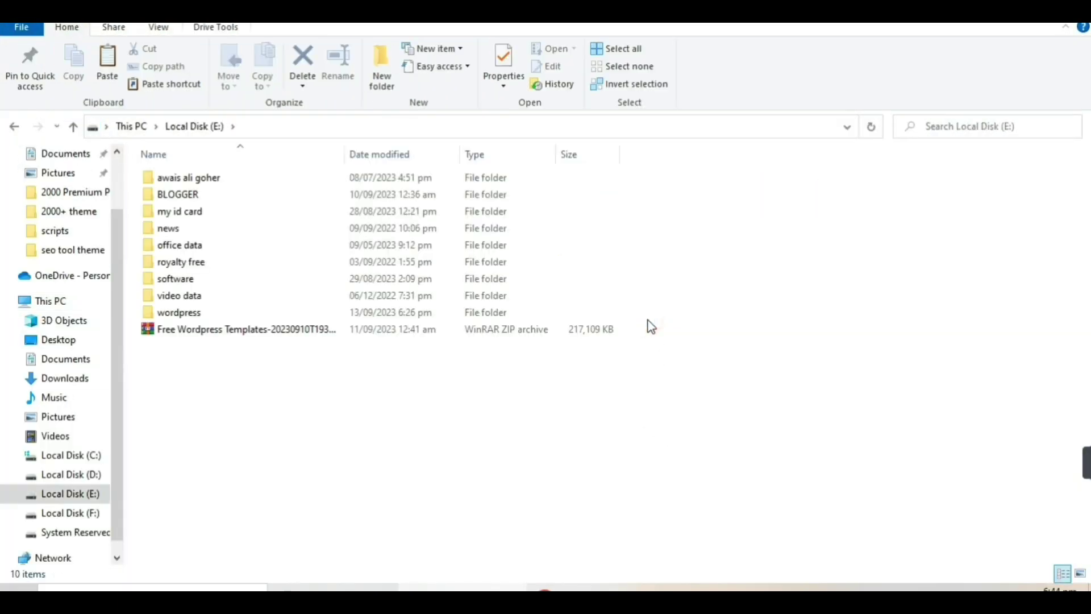
double_click(204, 316)
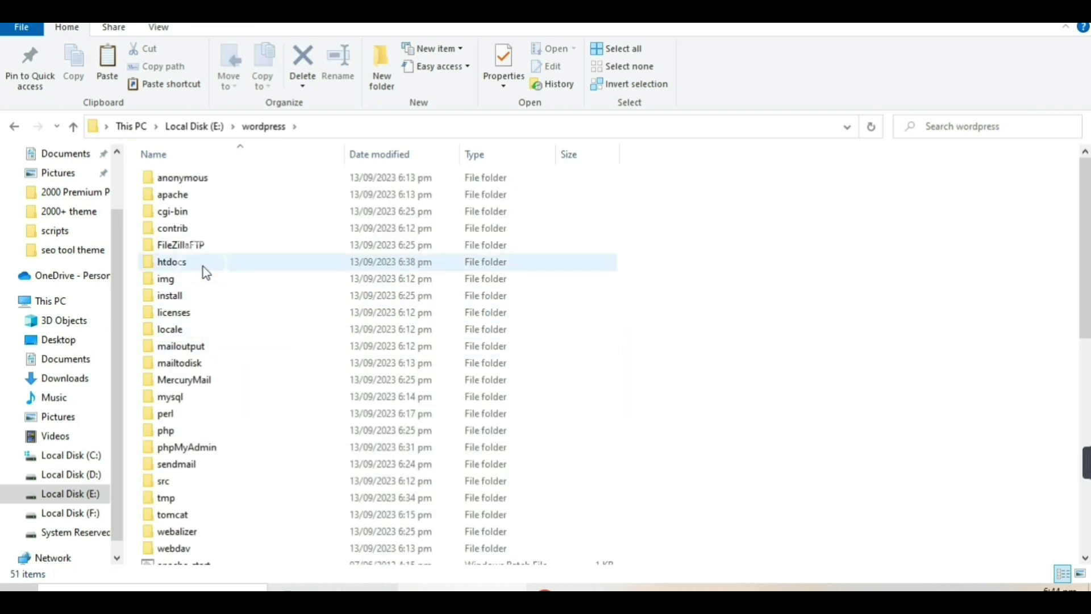
scroll(205, 270, down, 9)
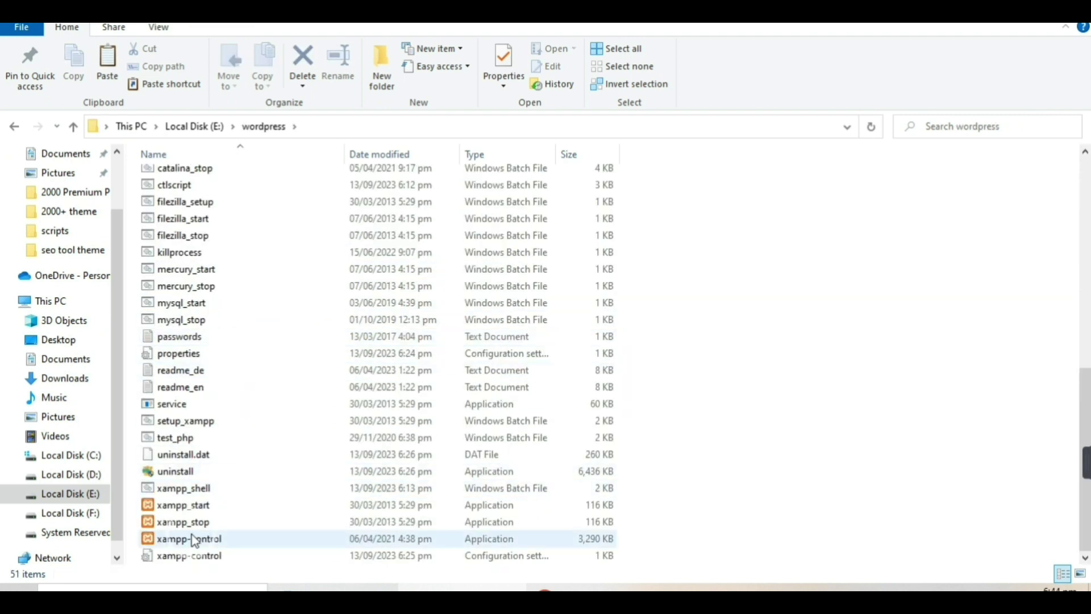
double_click(195, 540)
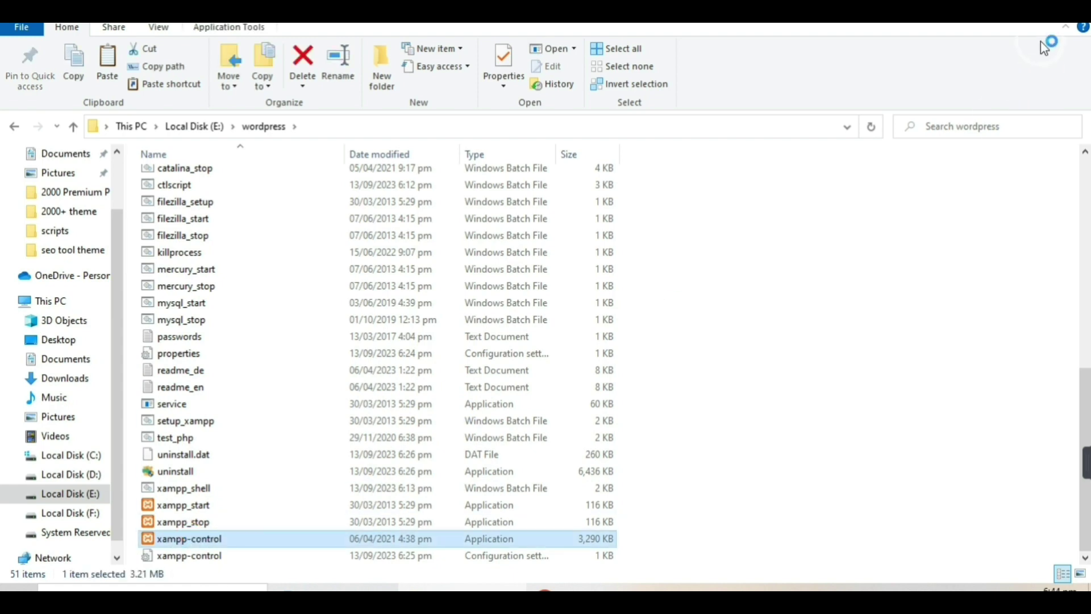
key(super+d)
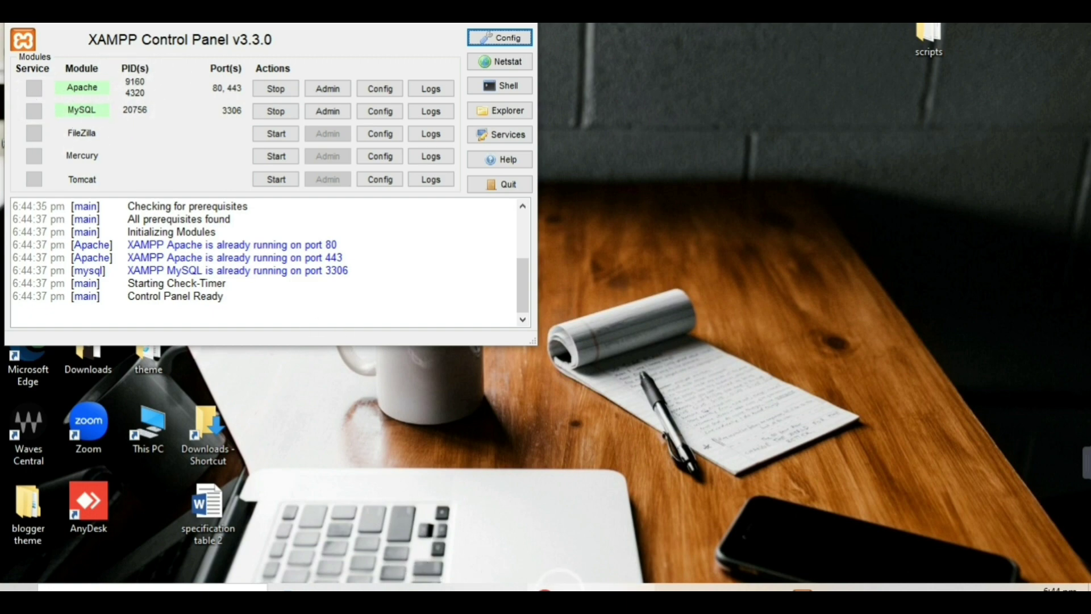
Load localhost/toolsbygoher/wp-admin/ in a new Chrome tab.
click(563, 589)
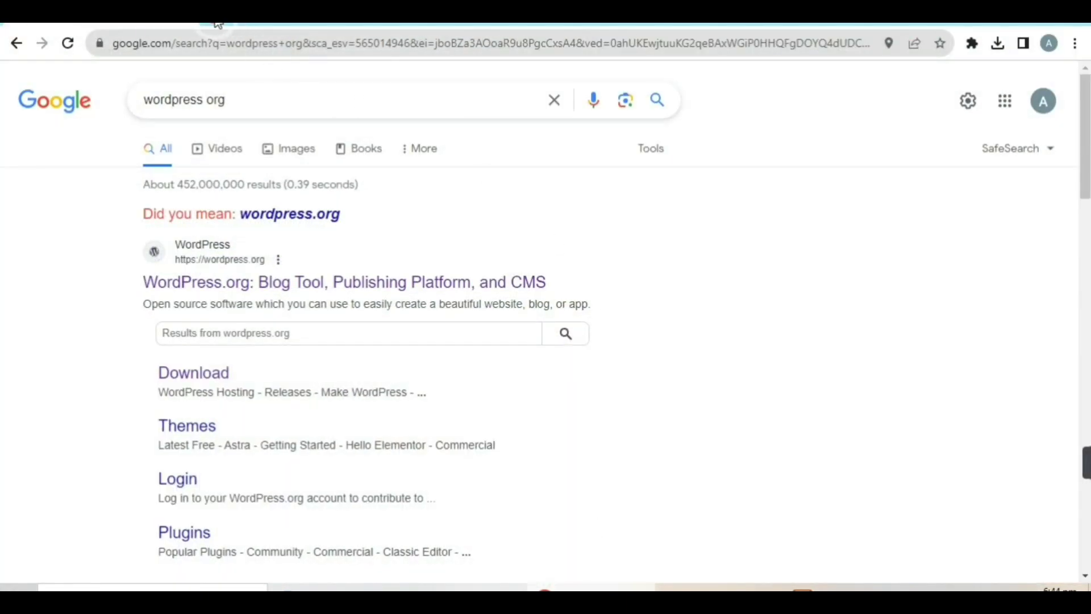
click(220, 27)
click(303, 45)
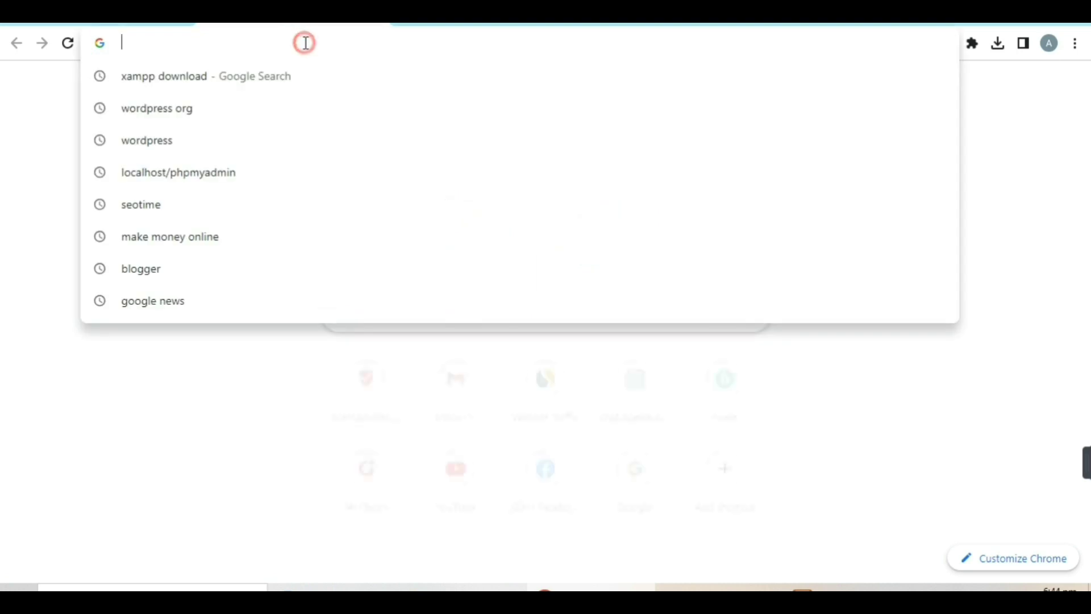
text(local)
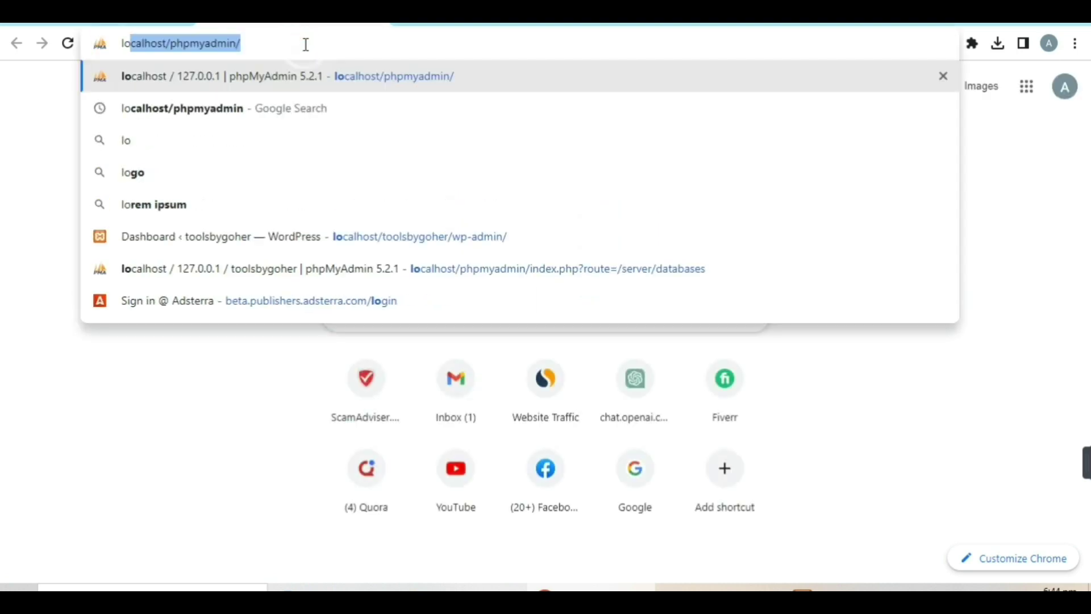
text(ho)
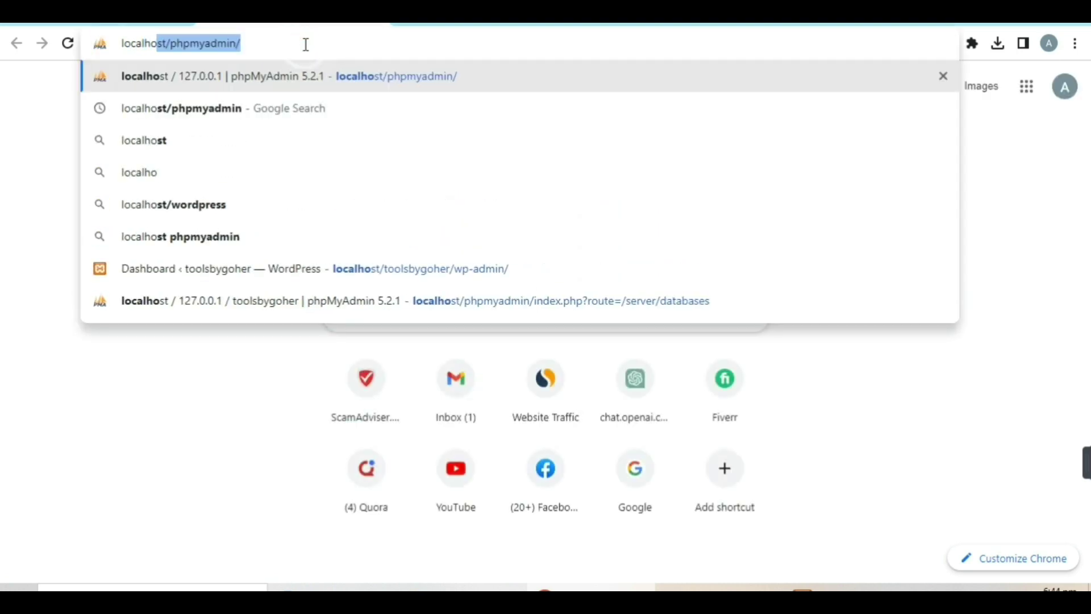
text(st/)
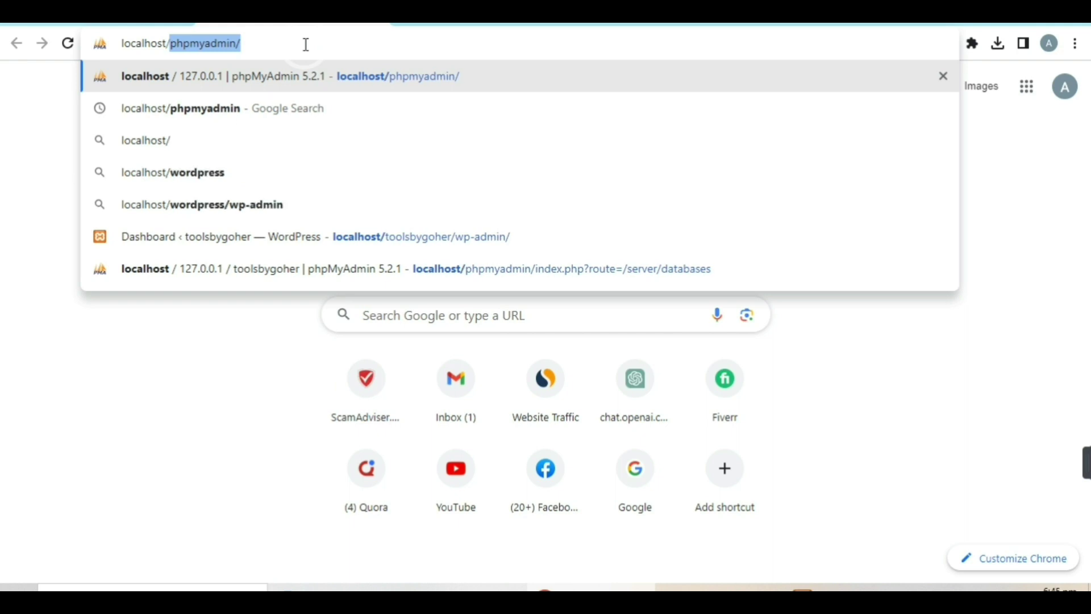
text(tools)
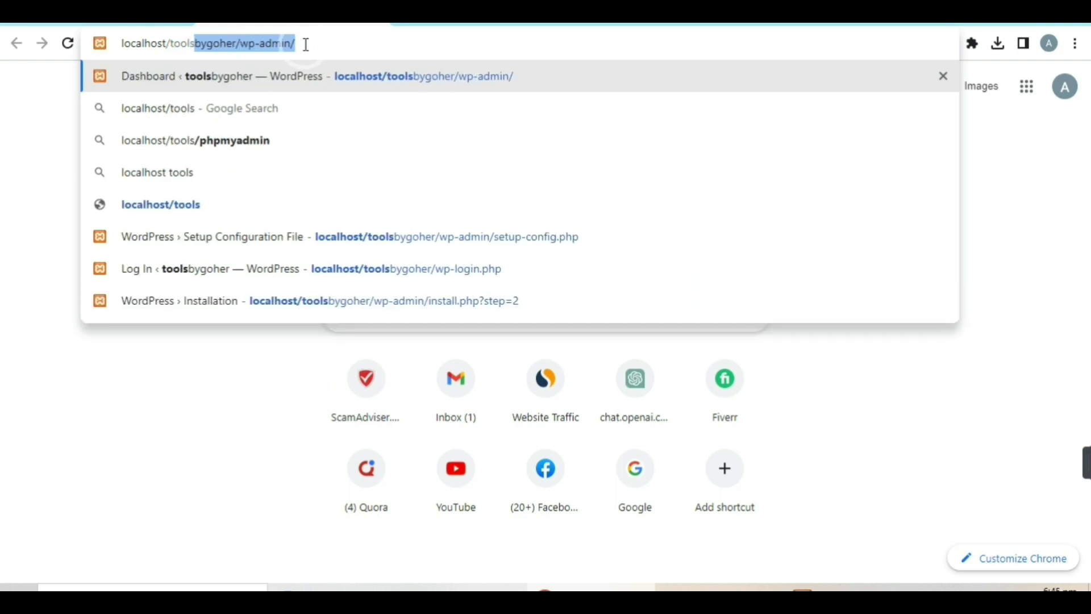
text(bygohe)
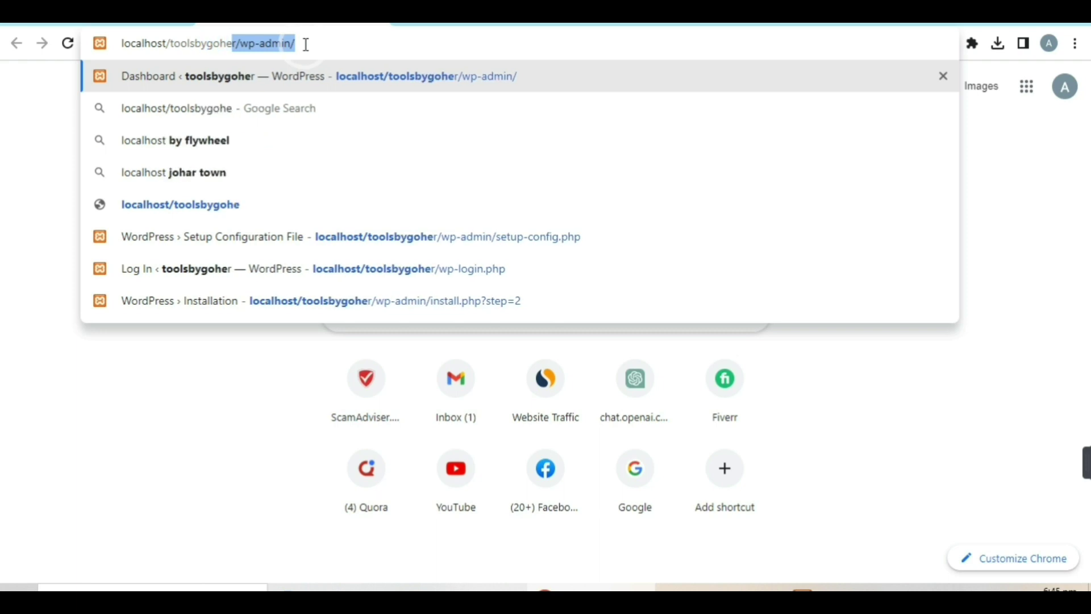
text(r)
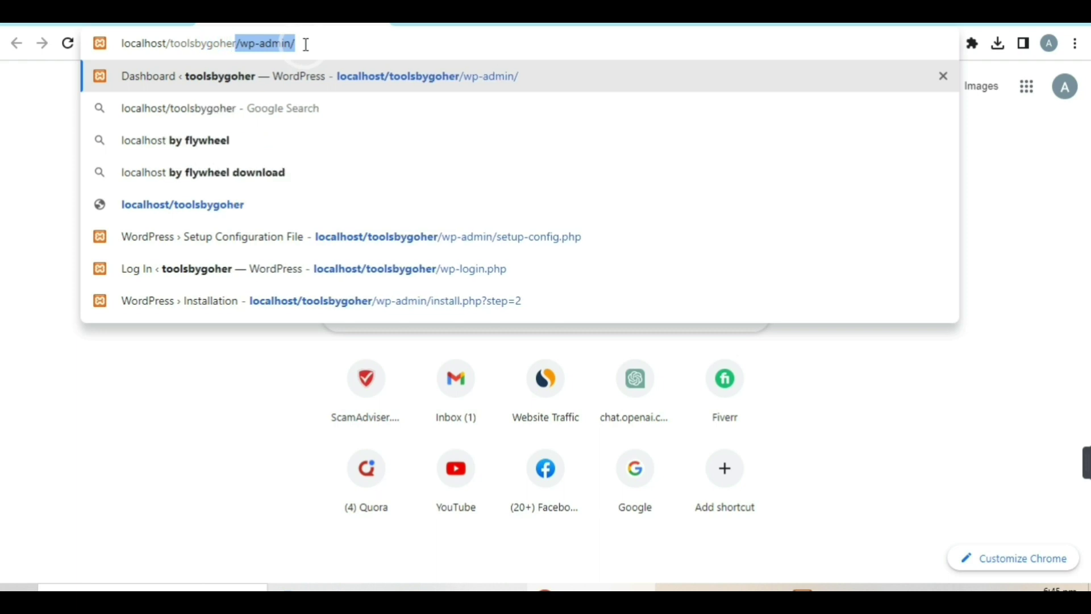
text(/wp)
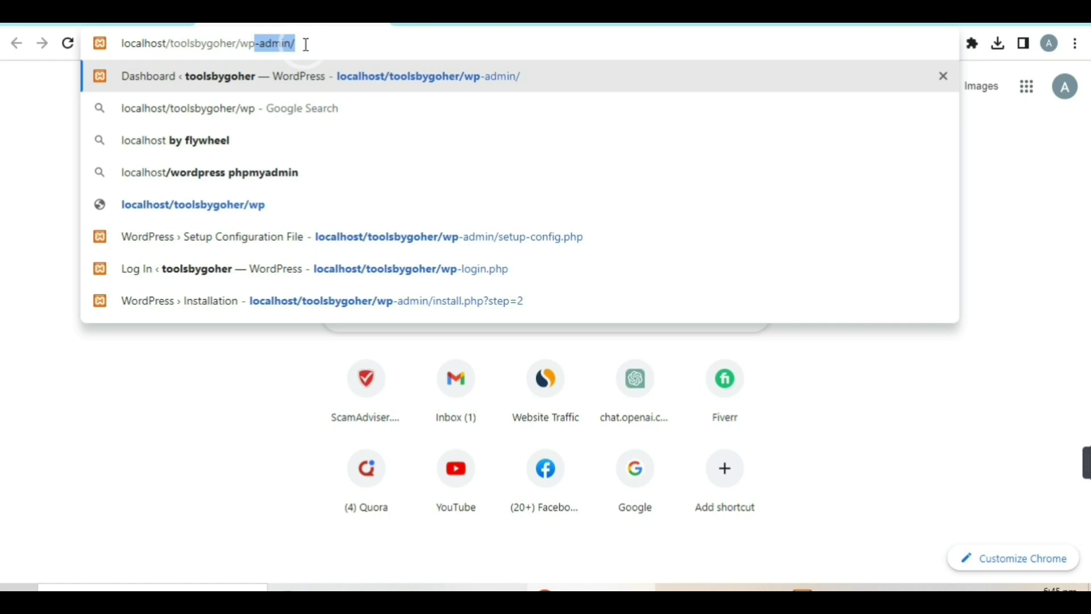
text(-admi)
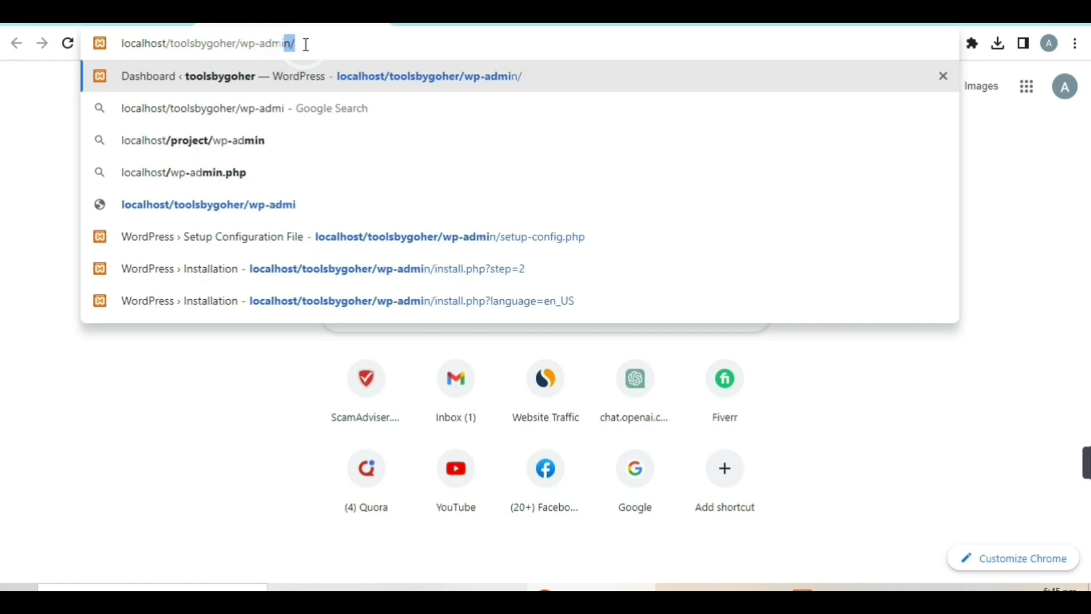
text(n/)
key(Return)
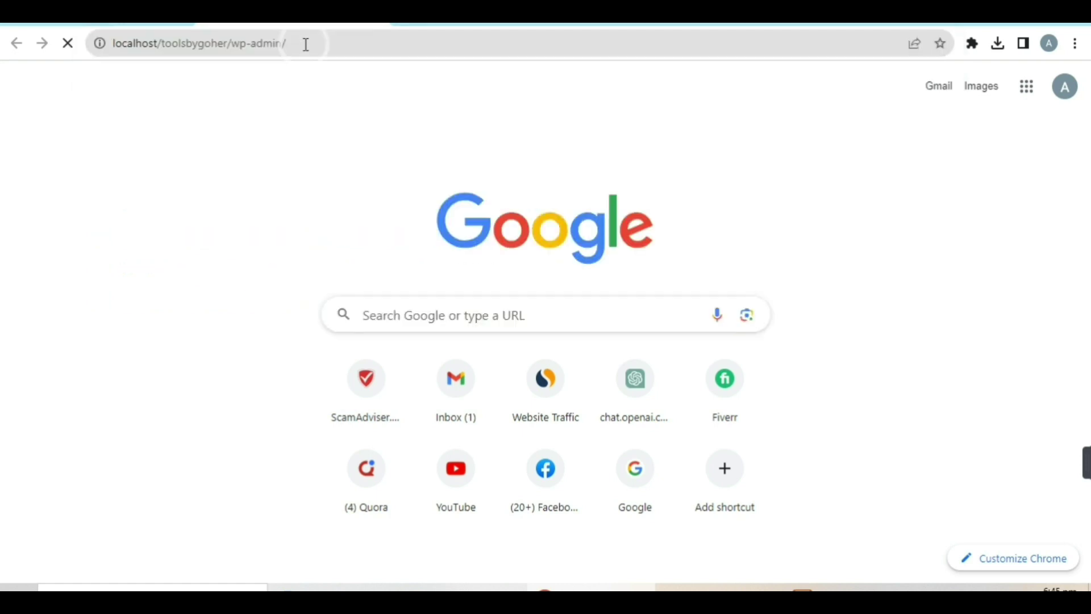